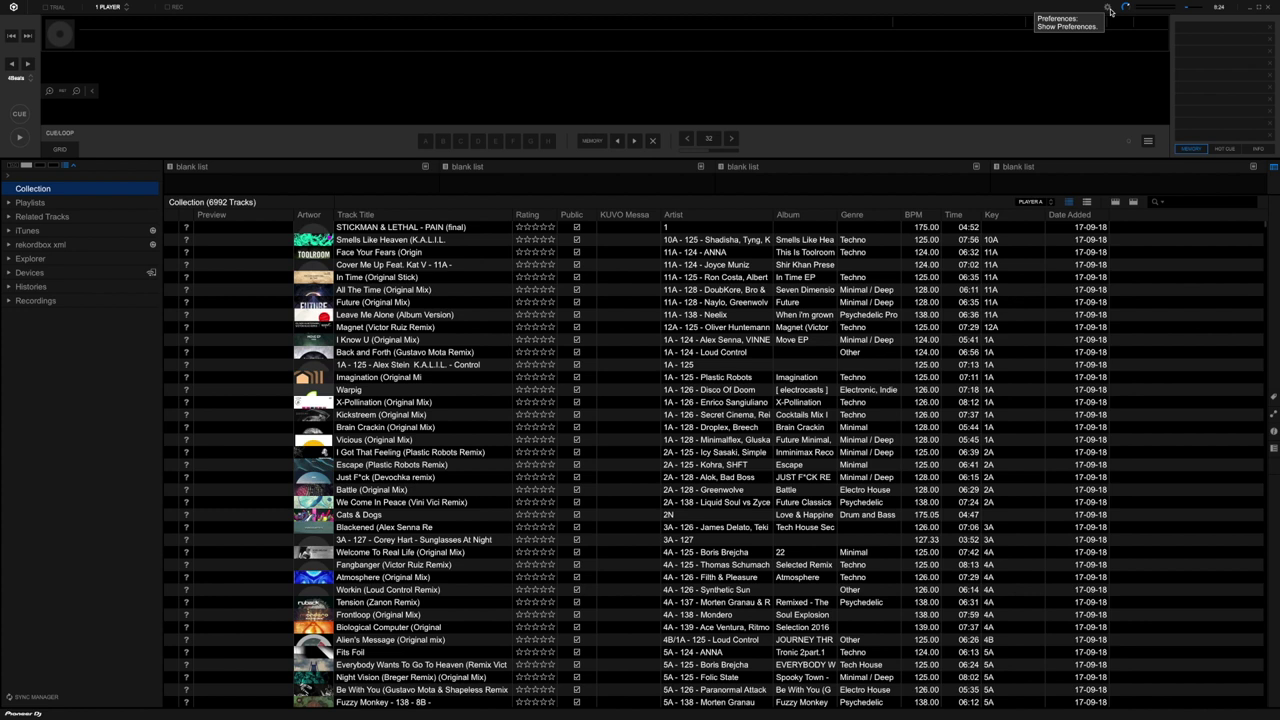
# Set the interface language to Français in the View preferences and close the preferences.
pyautogui.click(1108, 8)
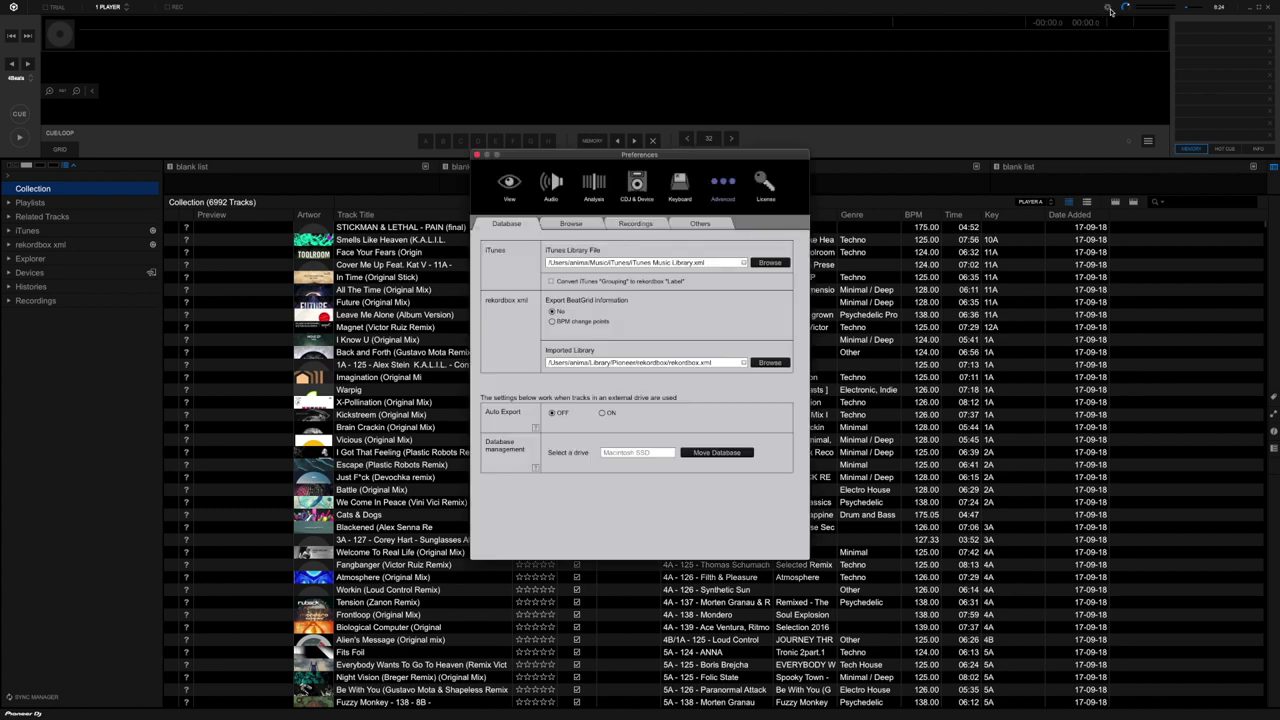
pyautogui.click(515, 186)
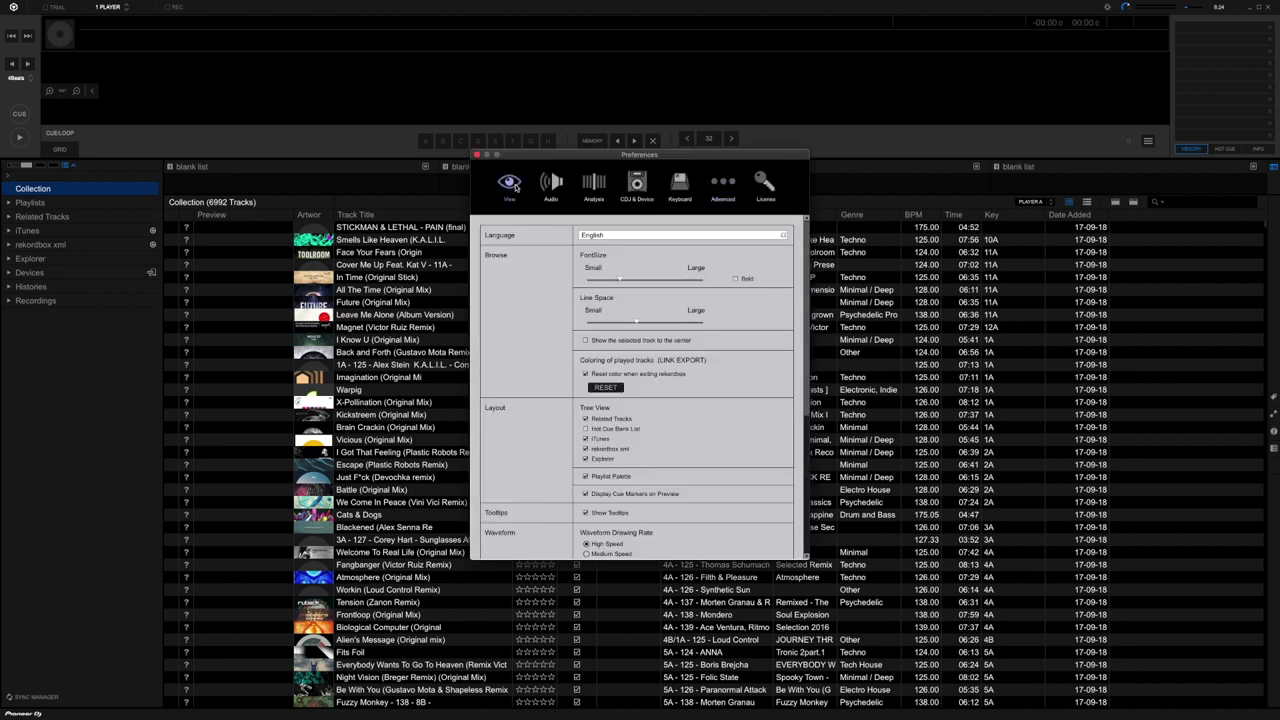
pyautogui.click(784, 235)
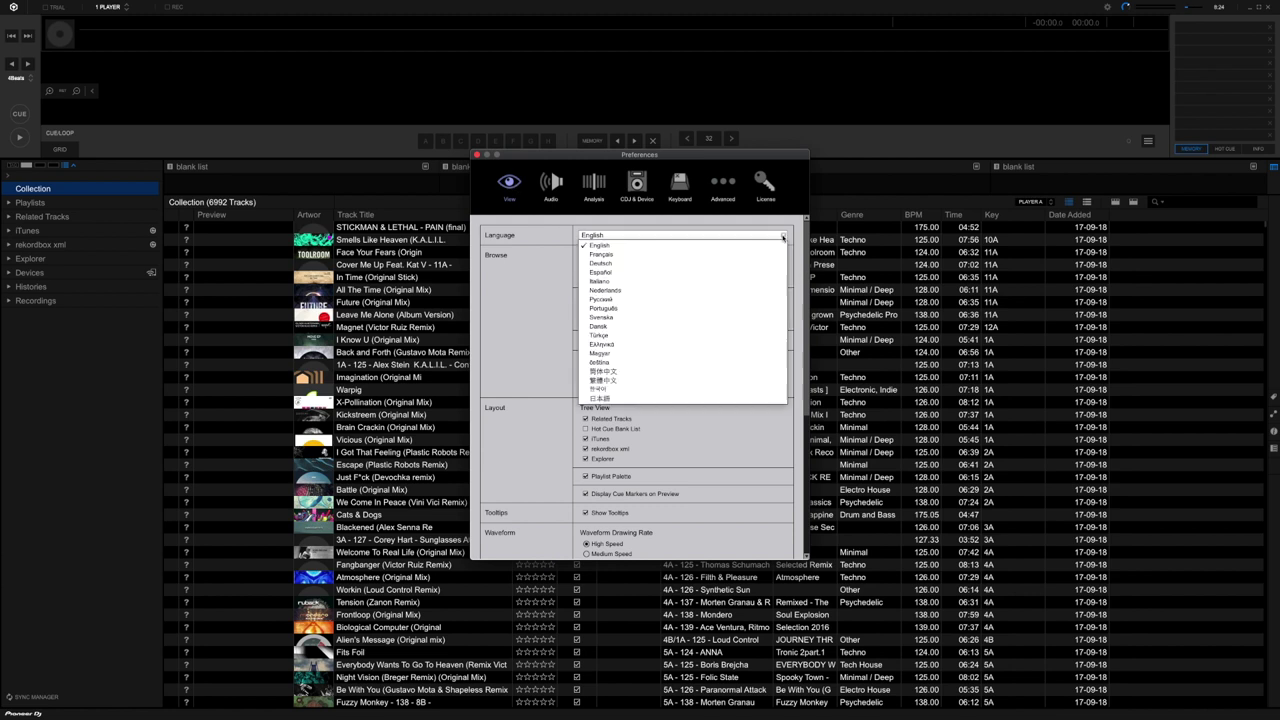
pyautogui.click(641, 255)
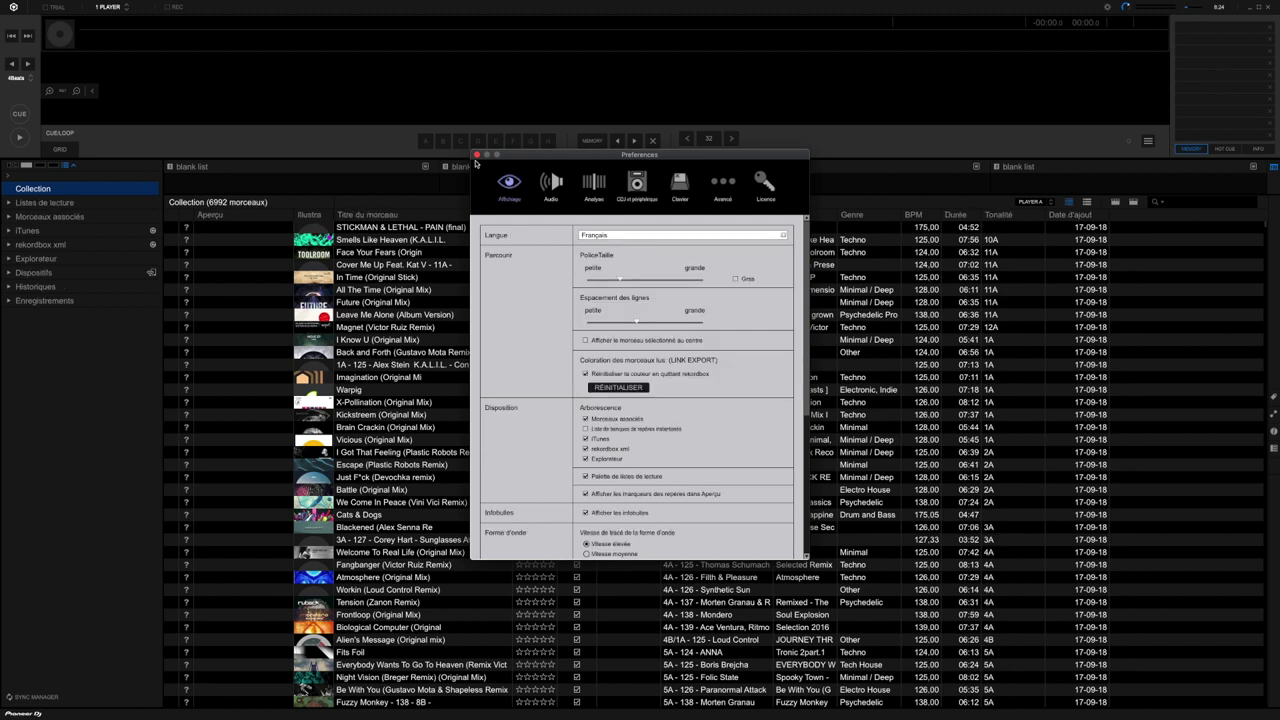
pyautogui.click(476, 157)
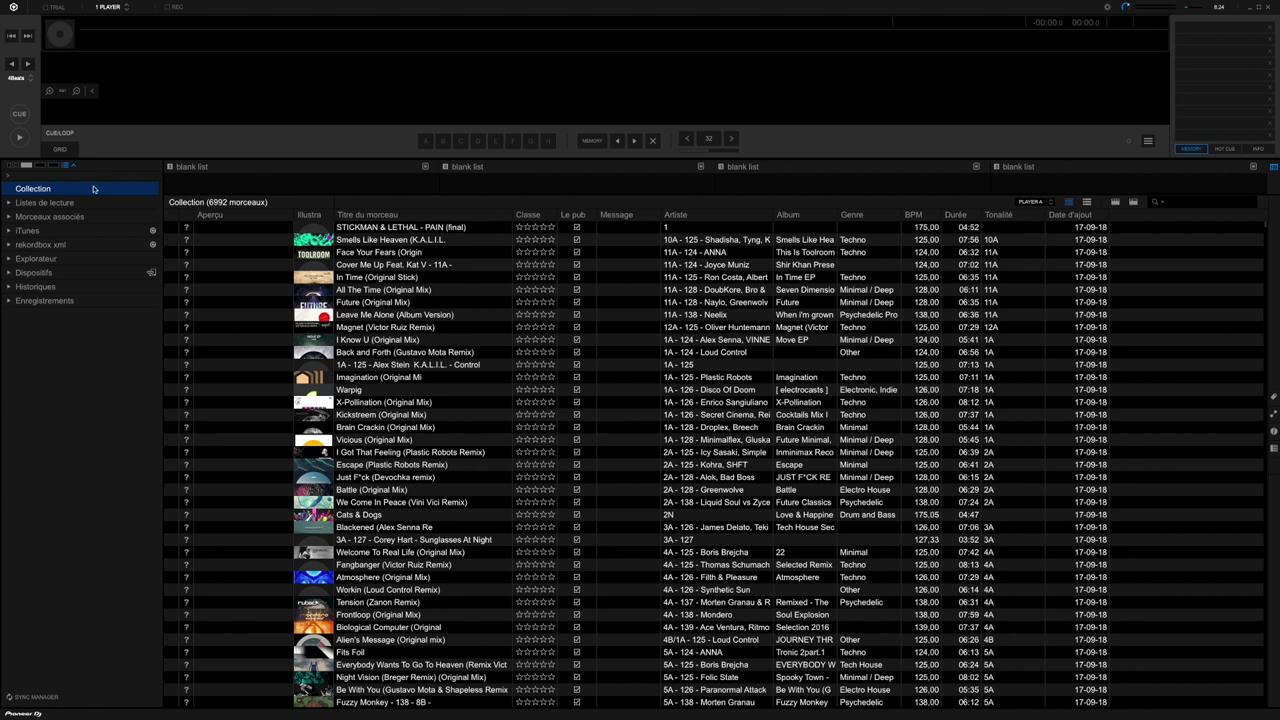
# Expand the playlists, look through Final Test and MP3 vs AIFF, and open the contents of the OLD SET folder.
pyautogui.click(10, 203)
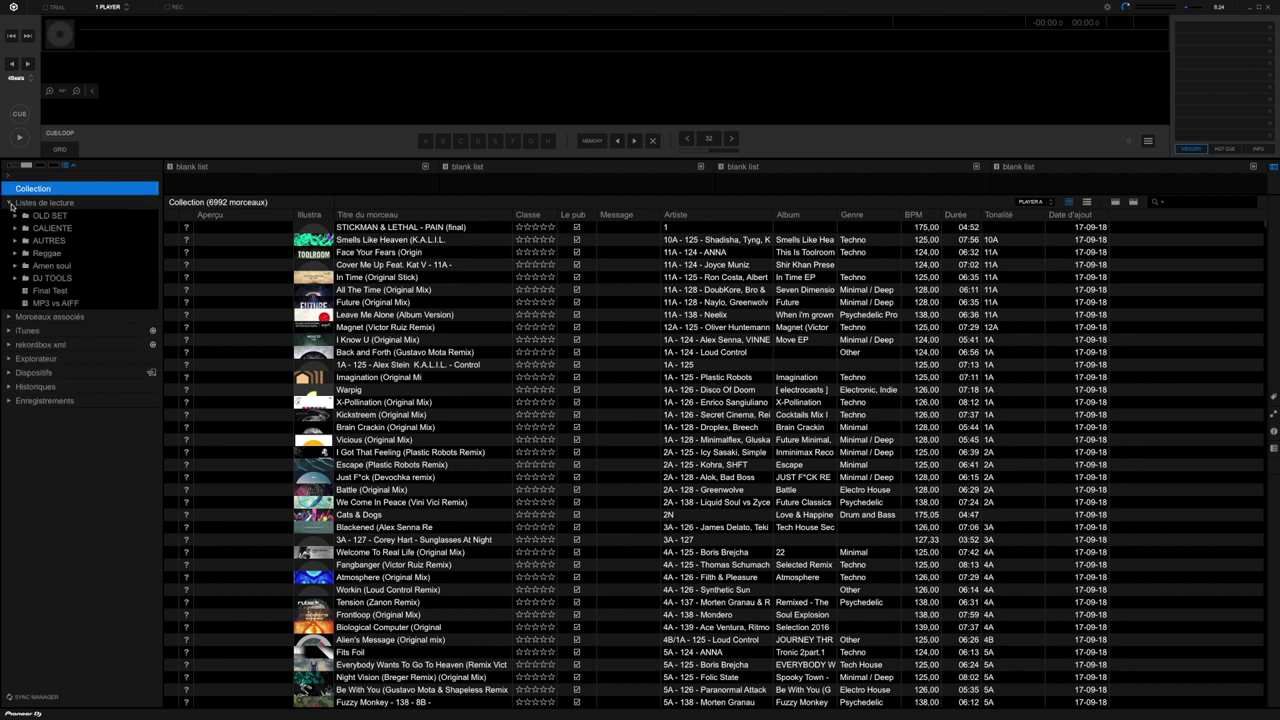
pyautogui.click(48, 291)
pyautogui.click(48, 303)
pyautogui.click(48, 291)
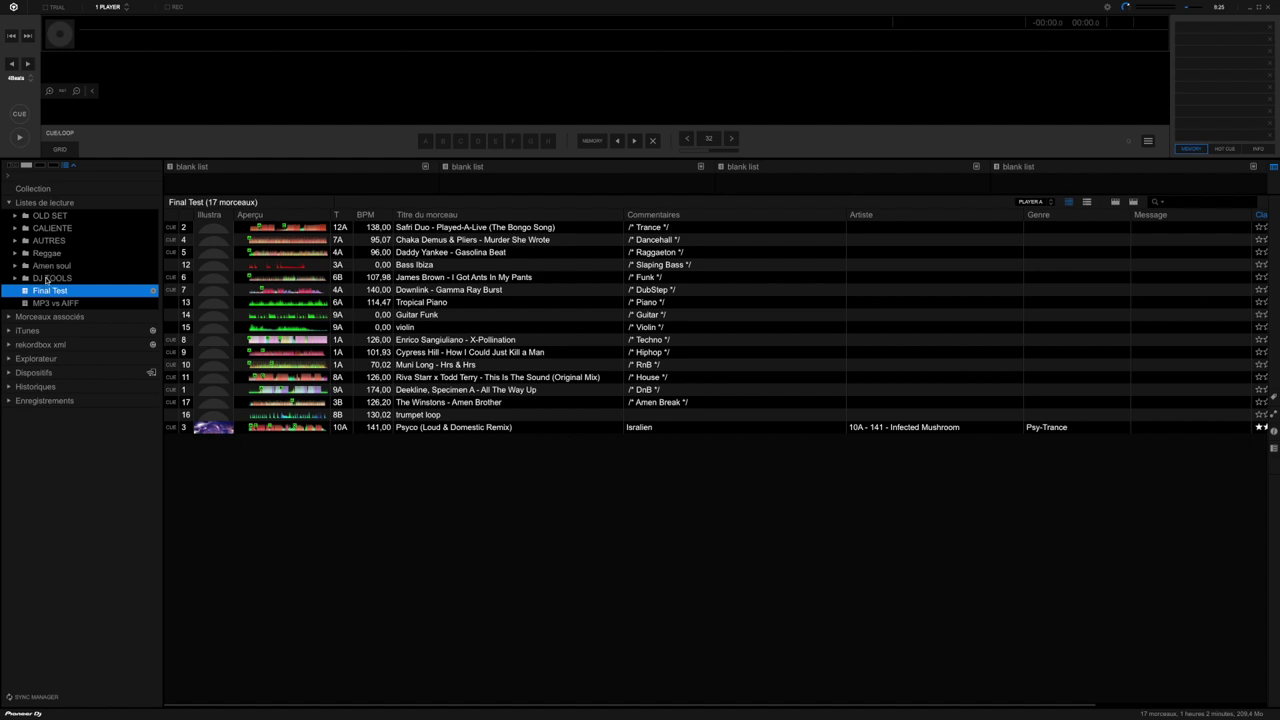
pyautogui.click(52, 303)
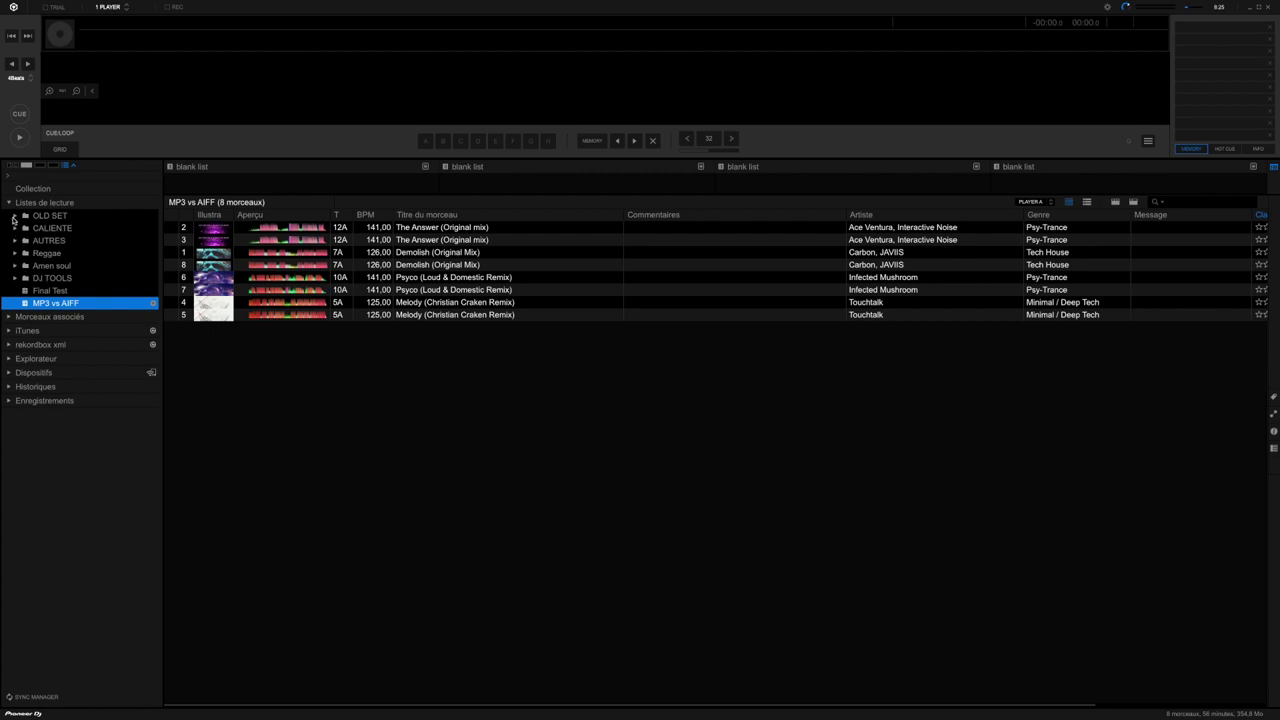
pyautogui.rightClick(62, 305)
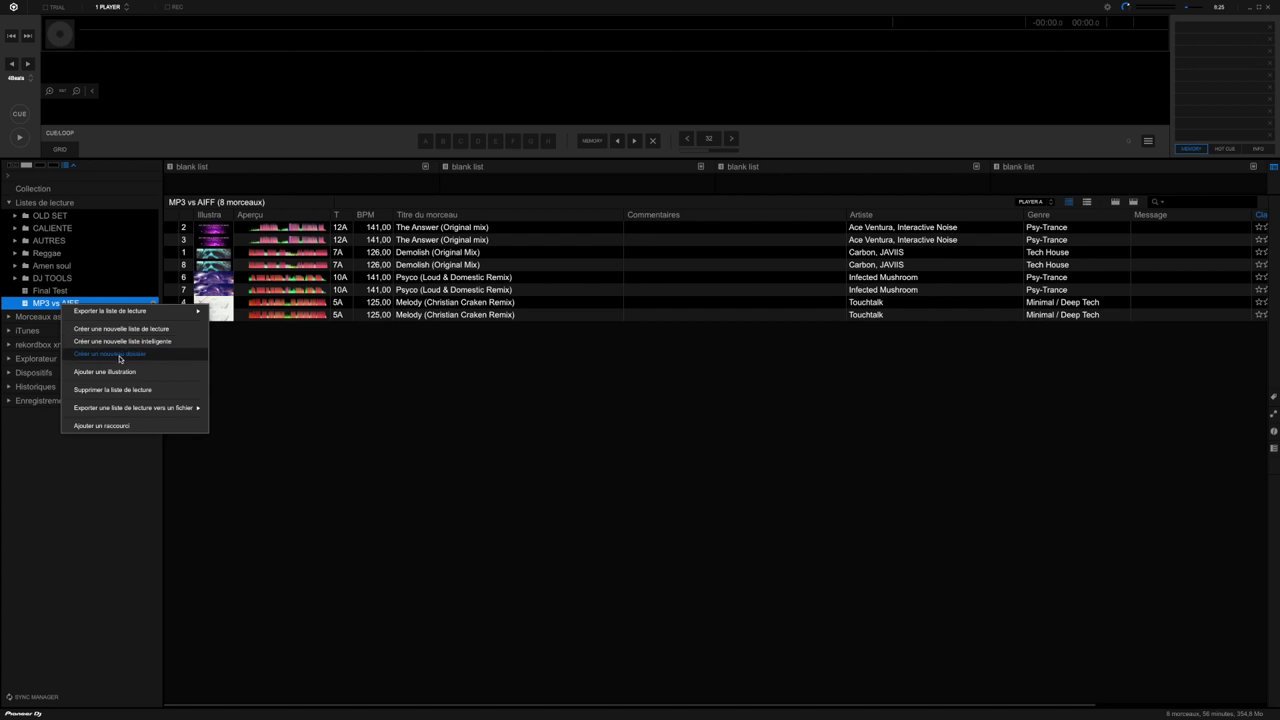
pyautogui.click(35, 303)
pyautogui.moveTo(42, 291)
pyautogui.mouseDown()
pyautogui.moveTo(44, 220)
pyautogui.moveTo(58, 290)
pyautogui.moveTo(50, 212)
pyautogui.moveTo(56, 291)
pyautogui.mouseUp()
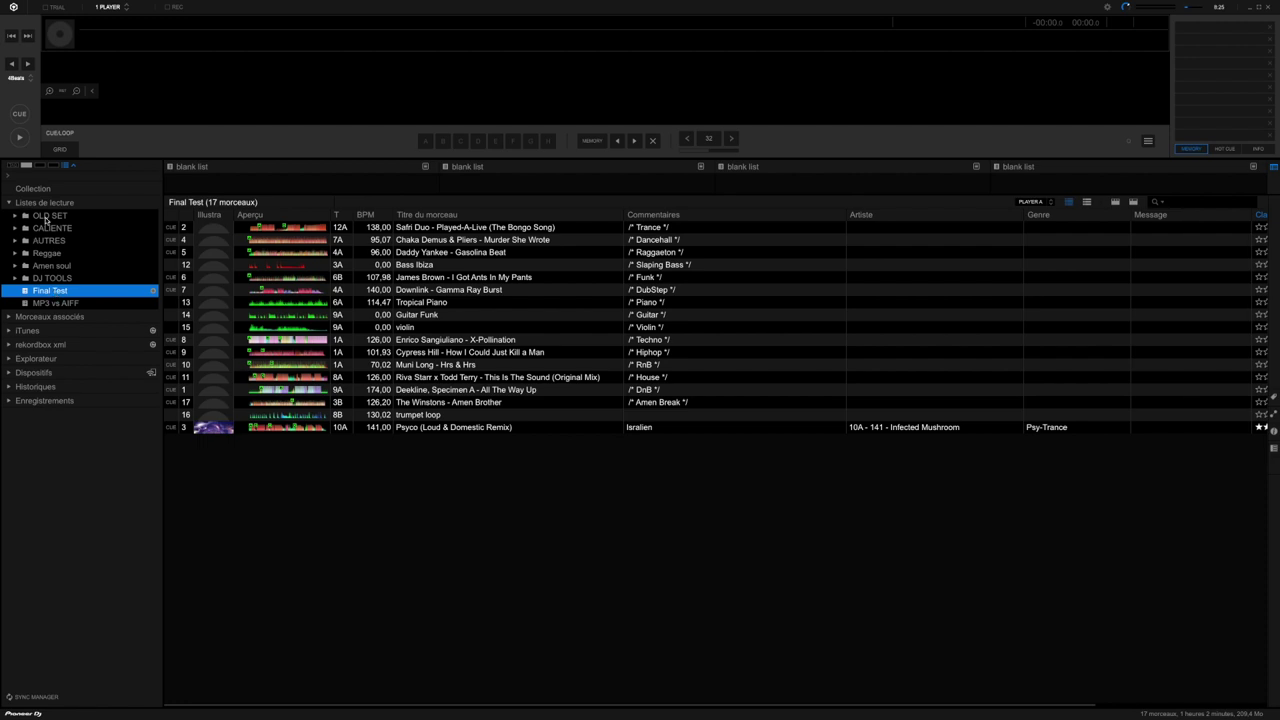
pyautogui.click(46, 219)
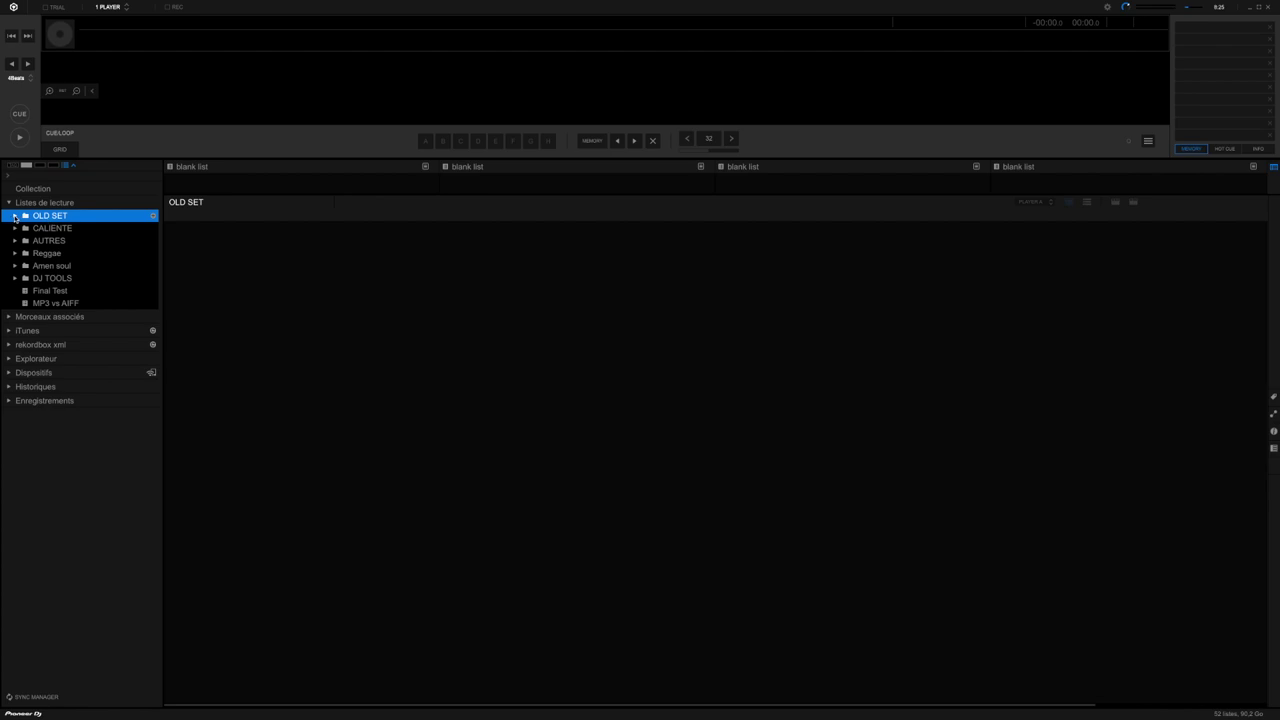
pyautogui.click(15, 216)
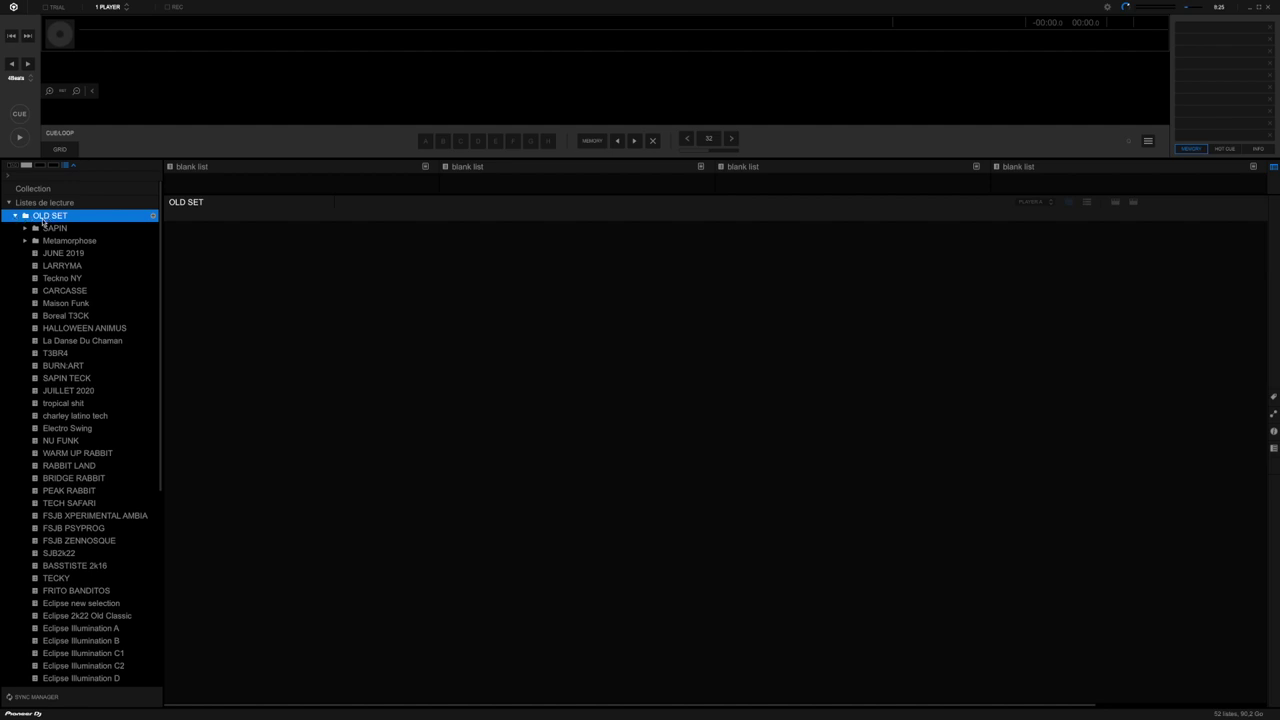
# Create a new folder named kjhadsfgkjad below the LARRYMA playlist in OLD SET.
pyautogui.rightClick(63, 267)
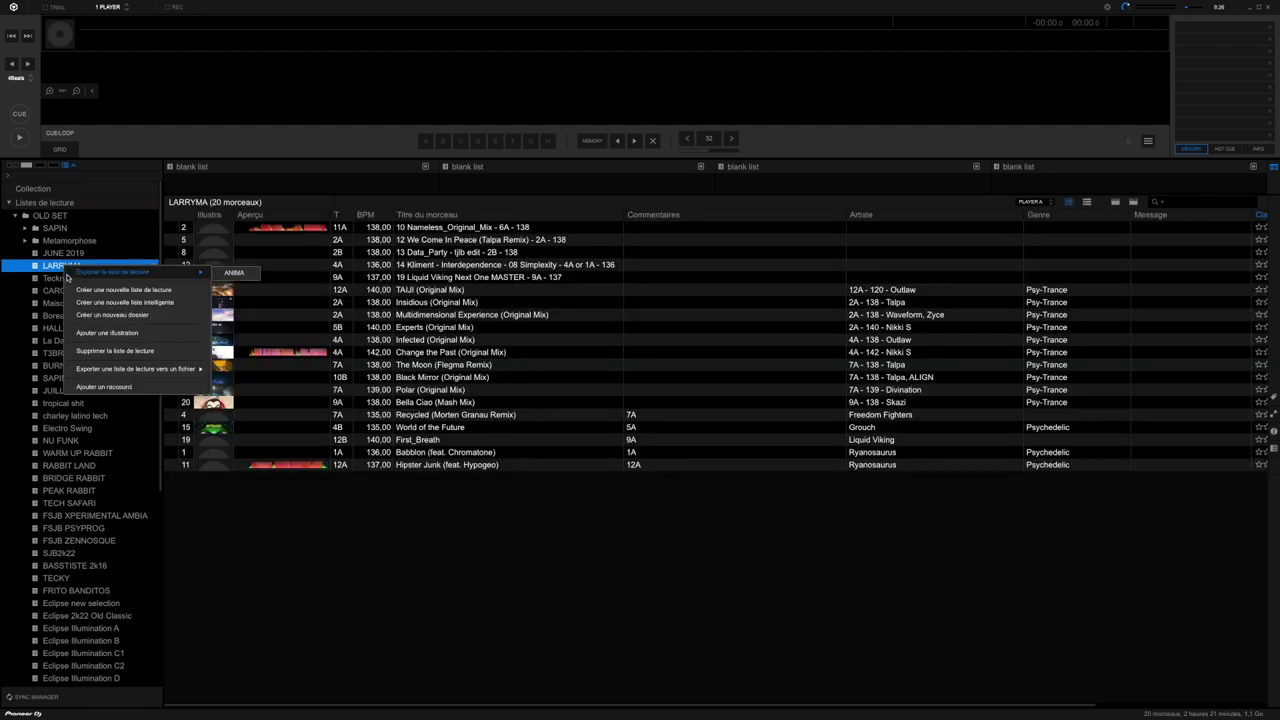
pyautogui.click(88, 316)
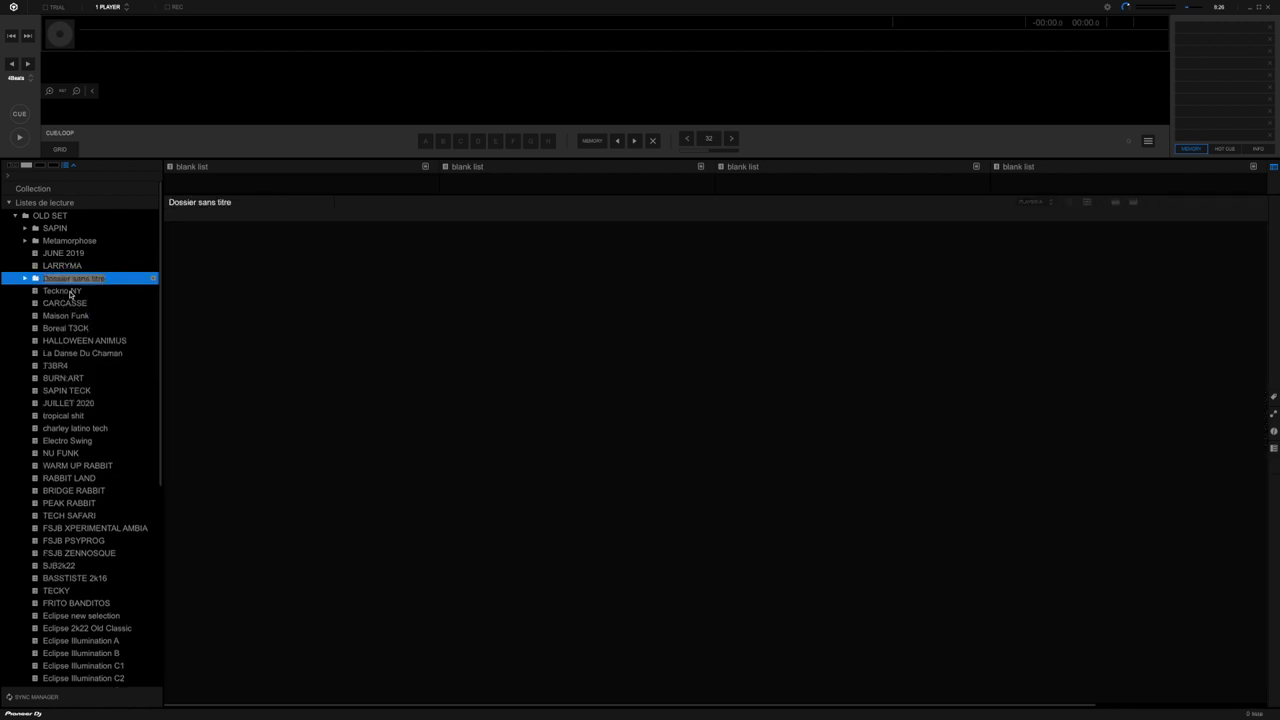
pyautogui.write('kjhadsfgkjad')
pyautogui.moveTo(84, 301); pyautogui.dragTo(67, 282)
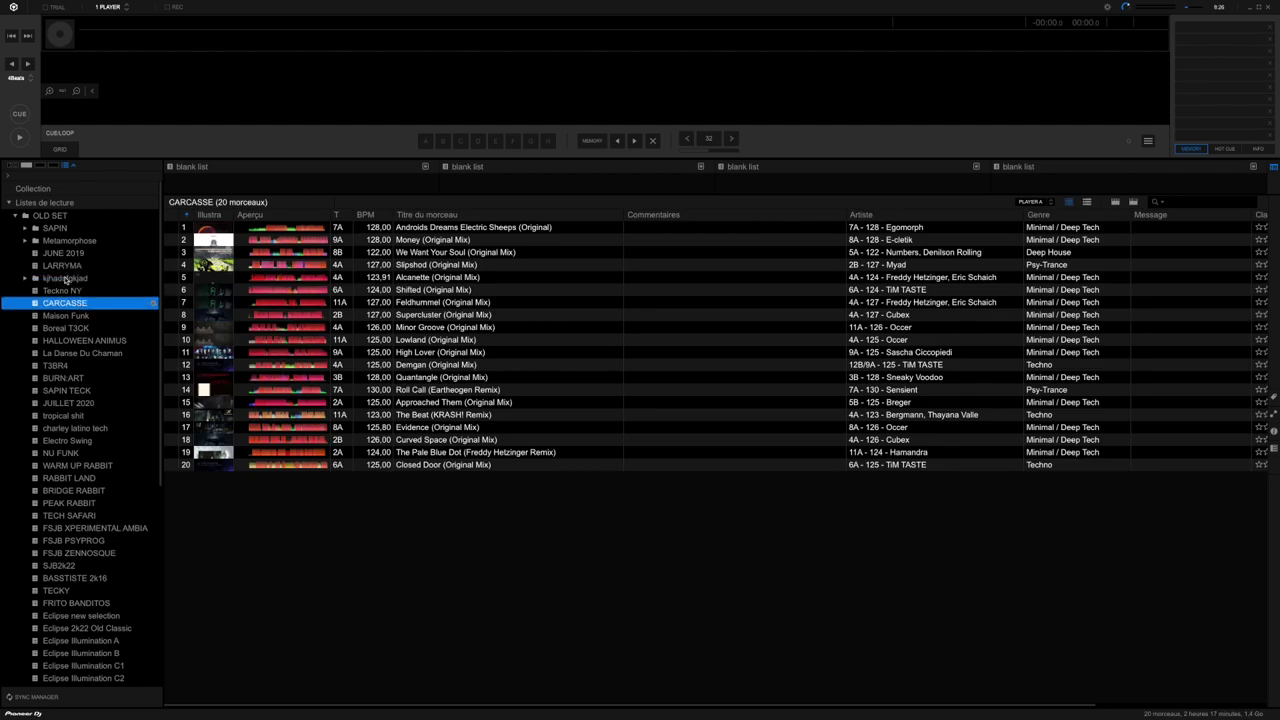
# Delete the kjhadsfgkjad folder from OLD SET.
pyautogui.click(66, 279)
pyautogui.rightClick(66, 279)
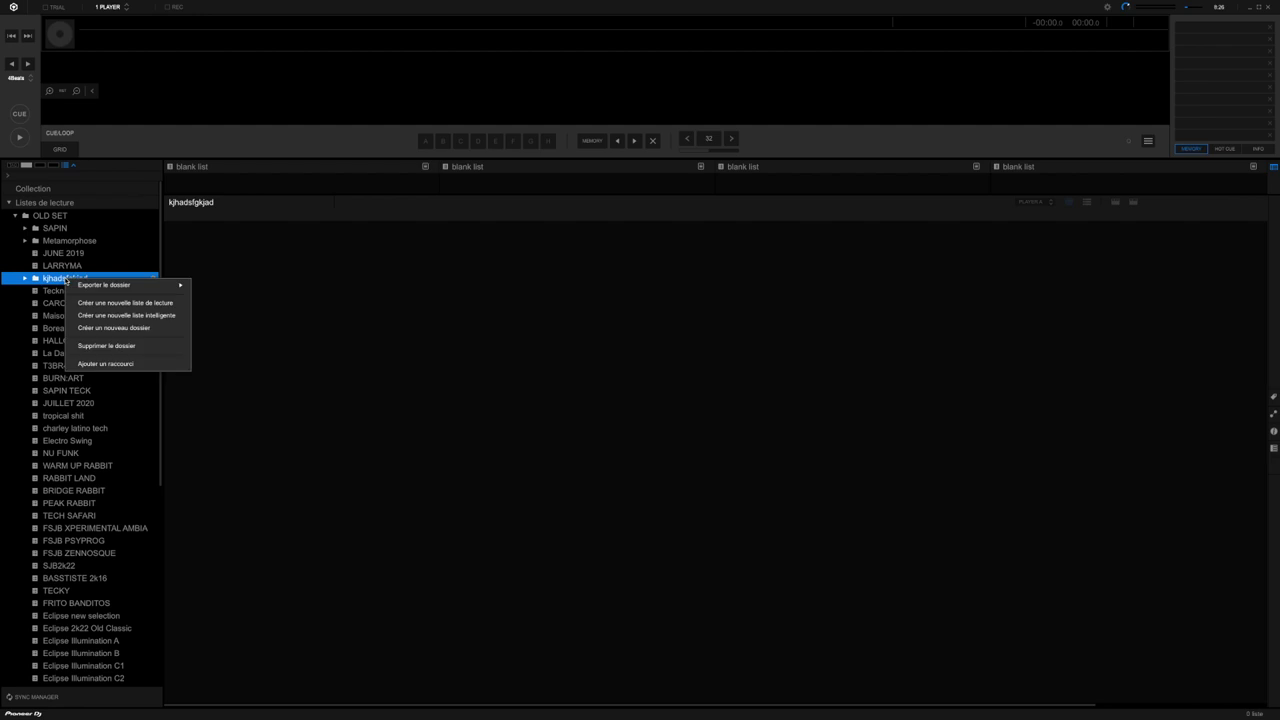
pyautogui.click(117, 346)
pyautogui.click(617, 395)
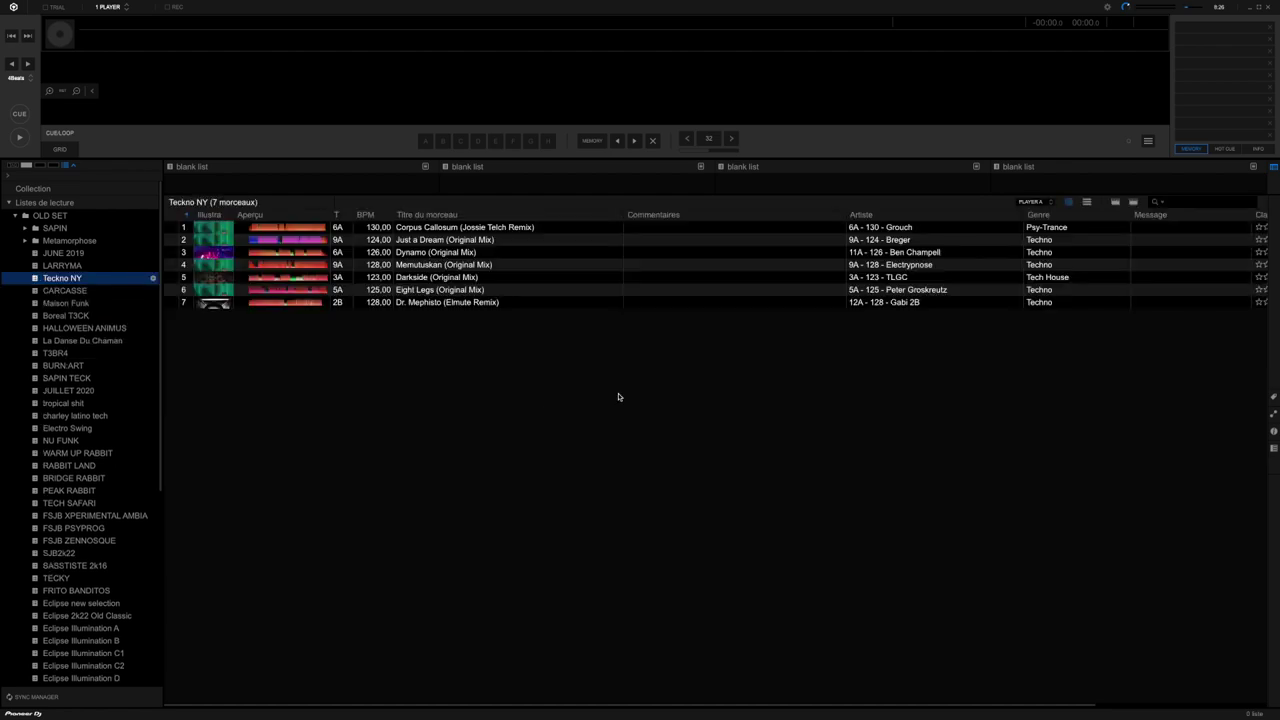
# Show the NU FUNK playlist and hide the Message and Genre columns from its track list.
pyautogui.scroll(-4, 90, 292)
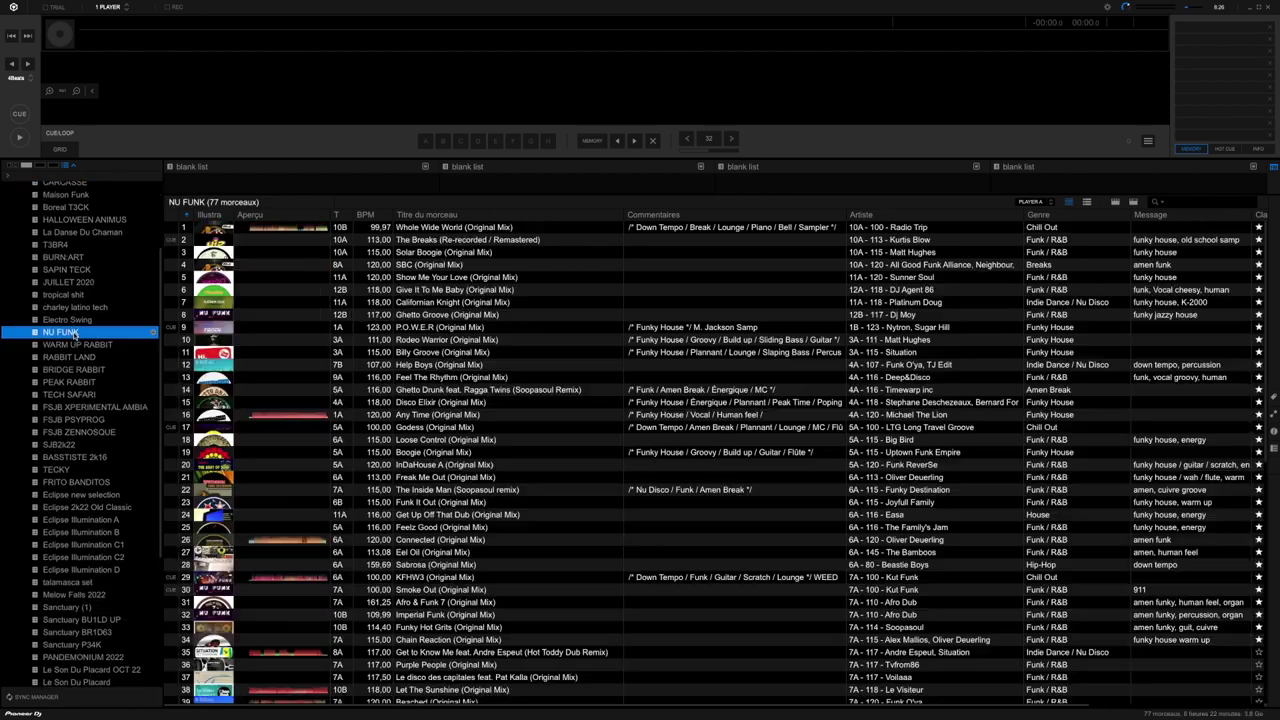
pyautogui.click(75, 333)
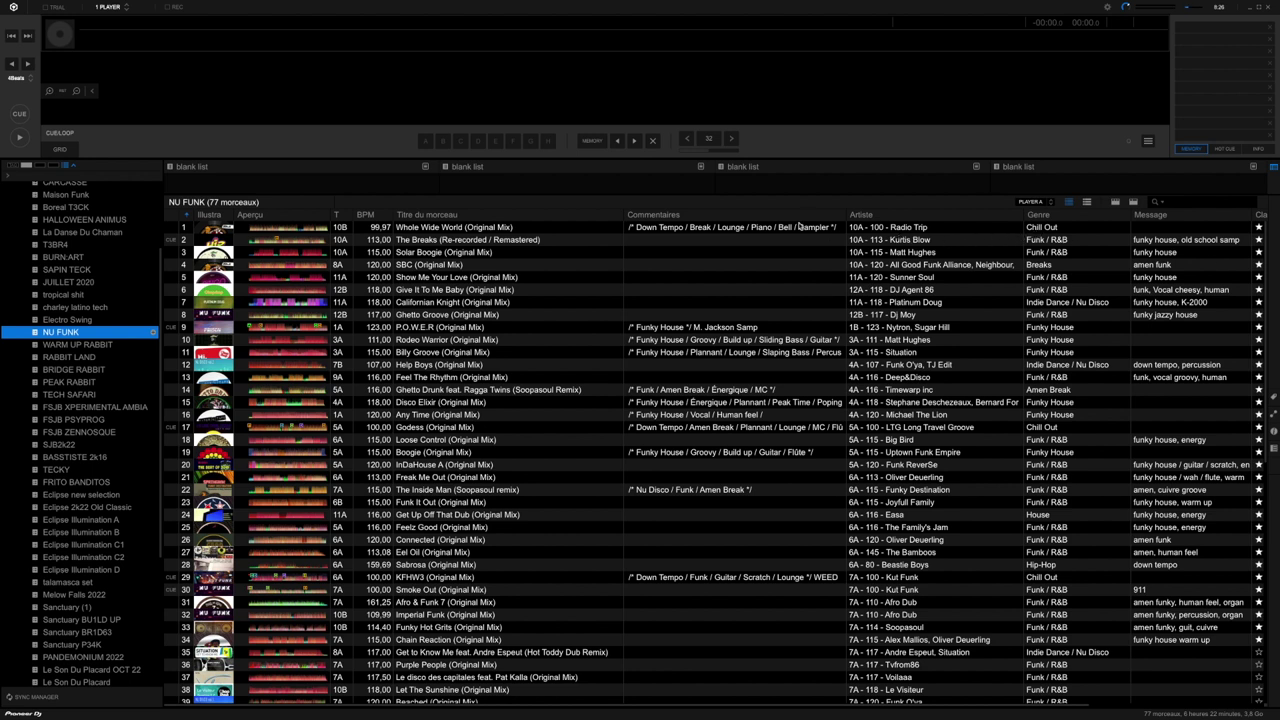
pyautogui.rightClick(907, 214)
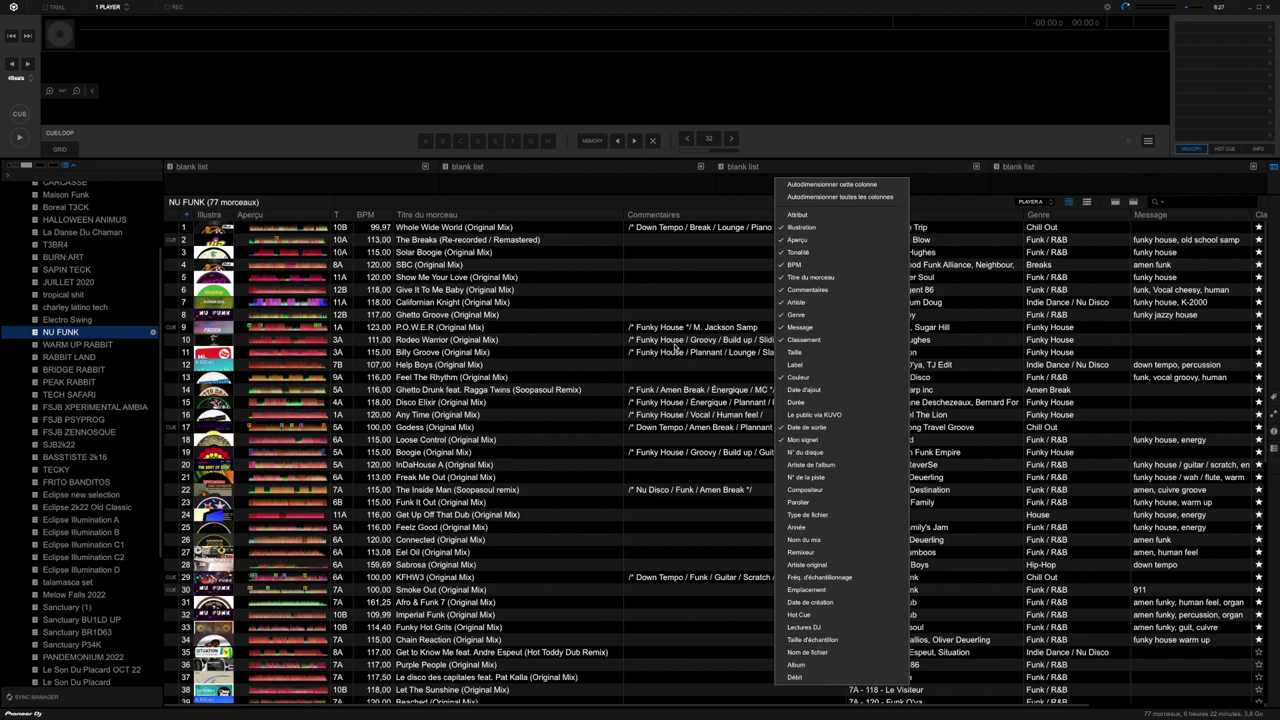
pyautogui.click(809, 331)
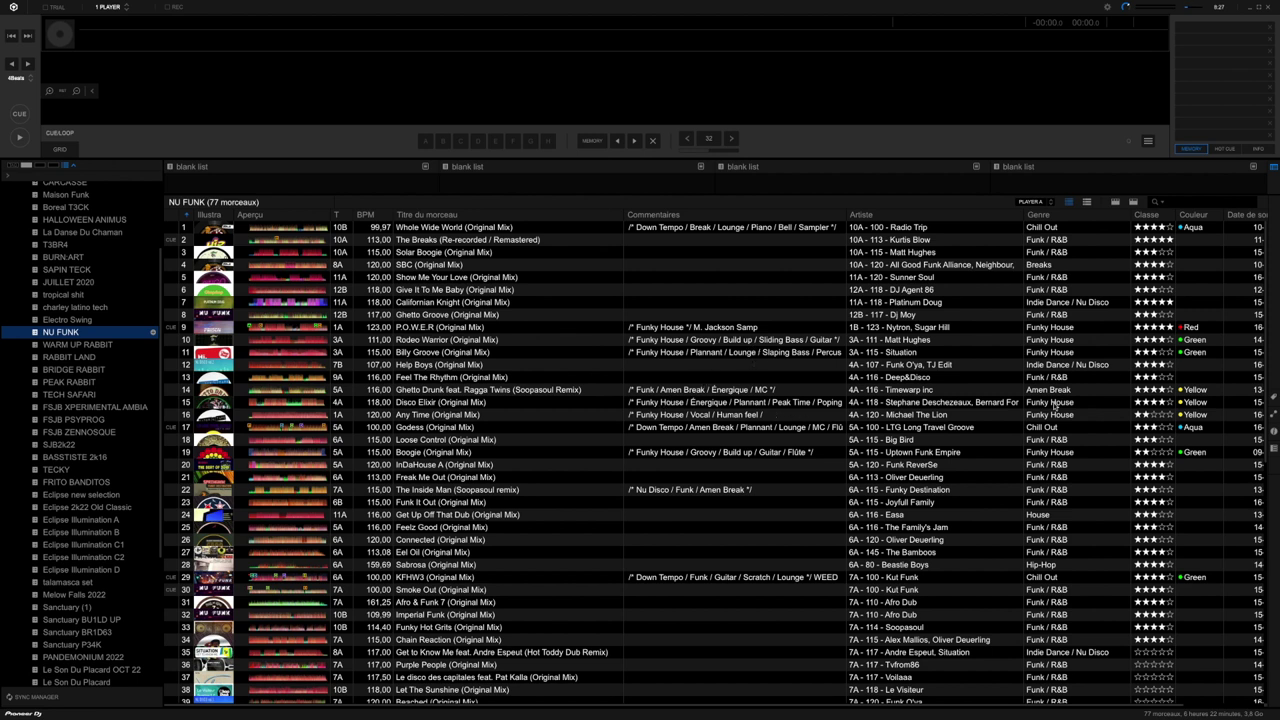
pyautogui.rightClick(1070, 217)
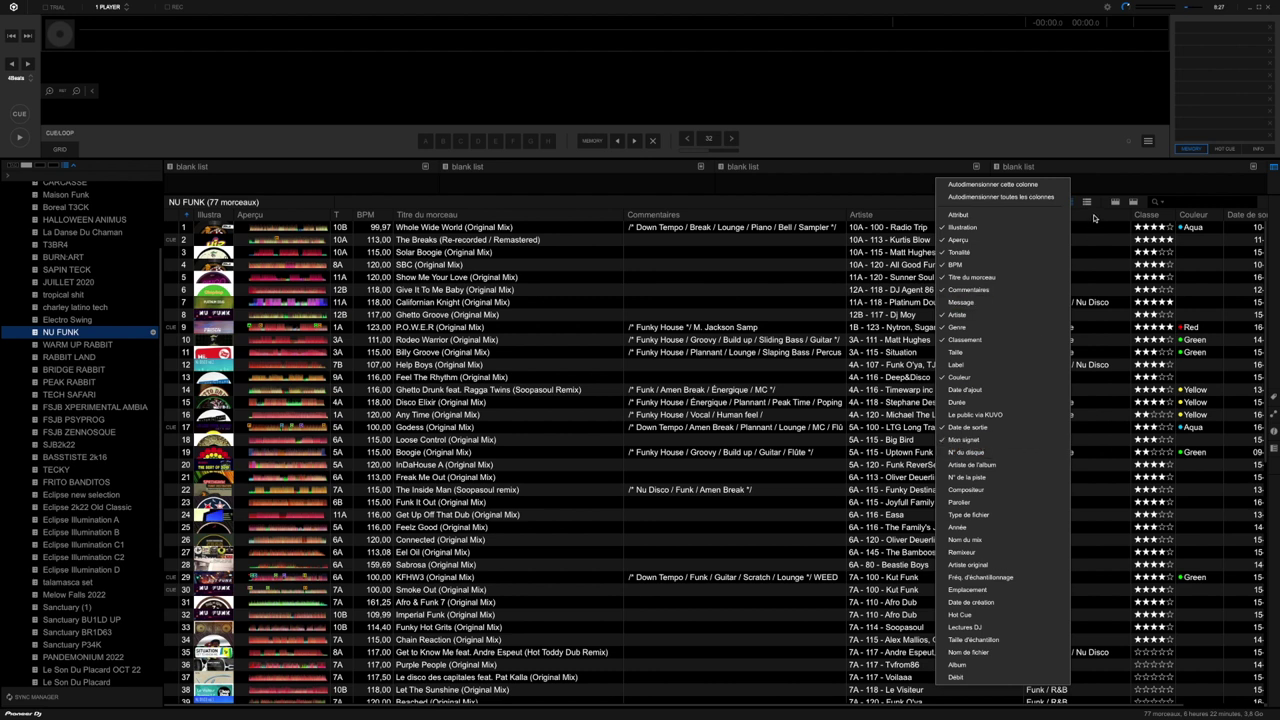
pyautogui.click(970, 332)
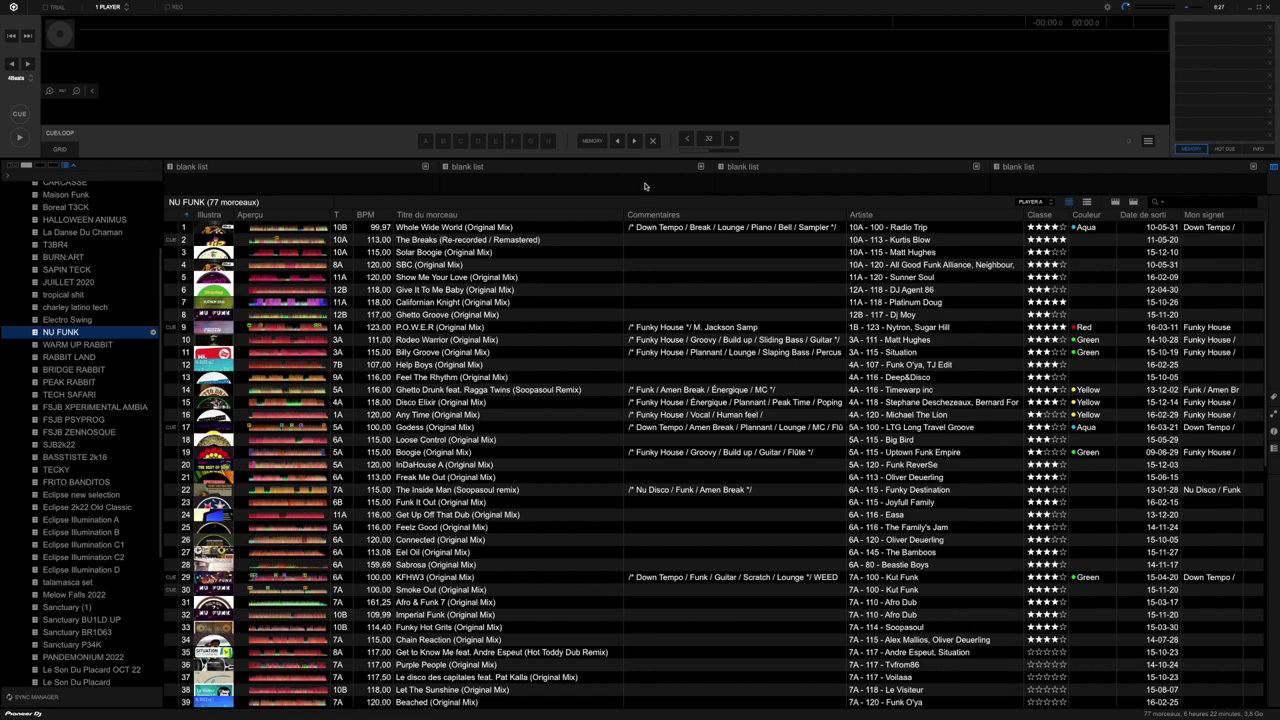
# Sort the NU FUNK tracks by Commentaires and return them to track-number order.
pyautogui.rightClick(709, 216)
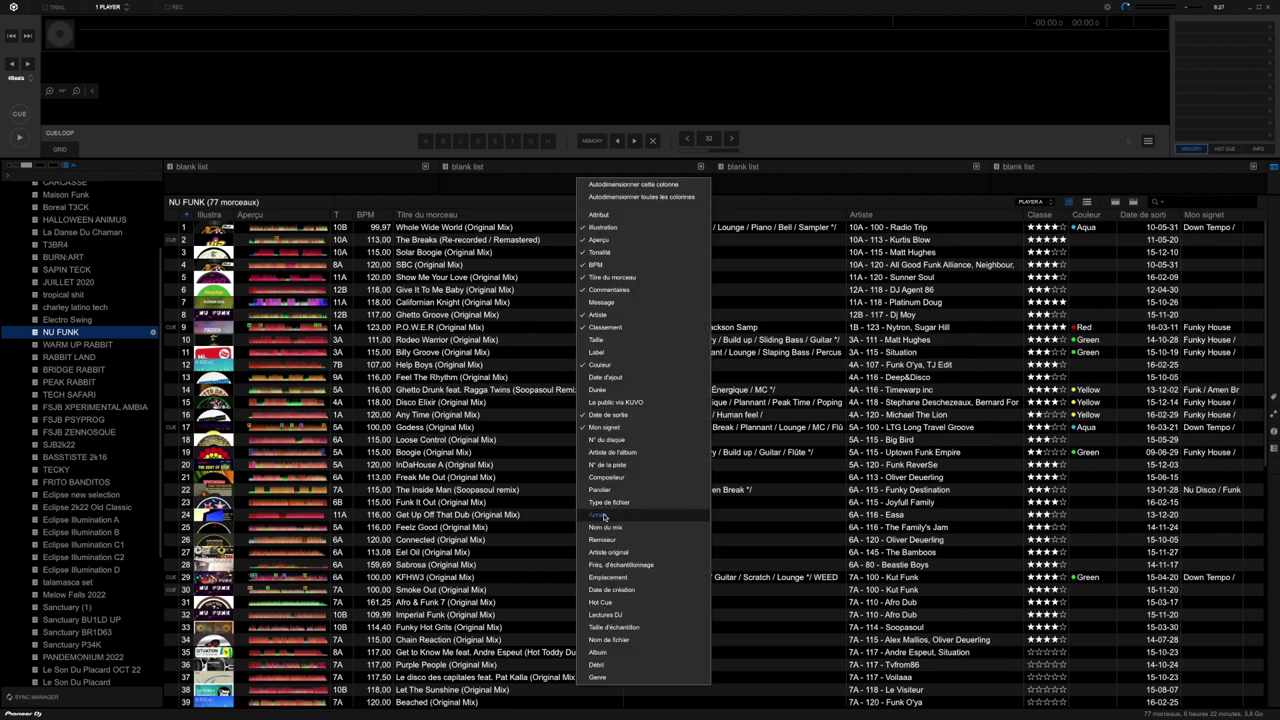
pyautogui.click(753, 217)
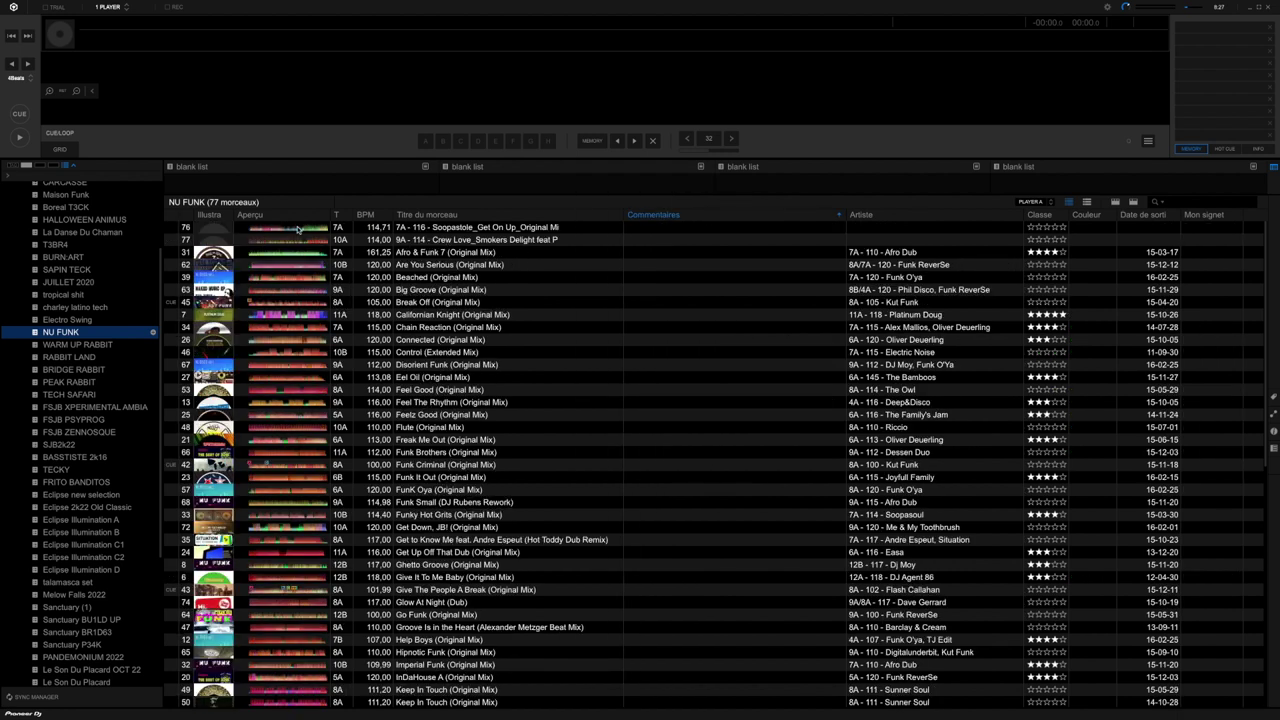
pyautogui.click(185, 215)
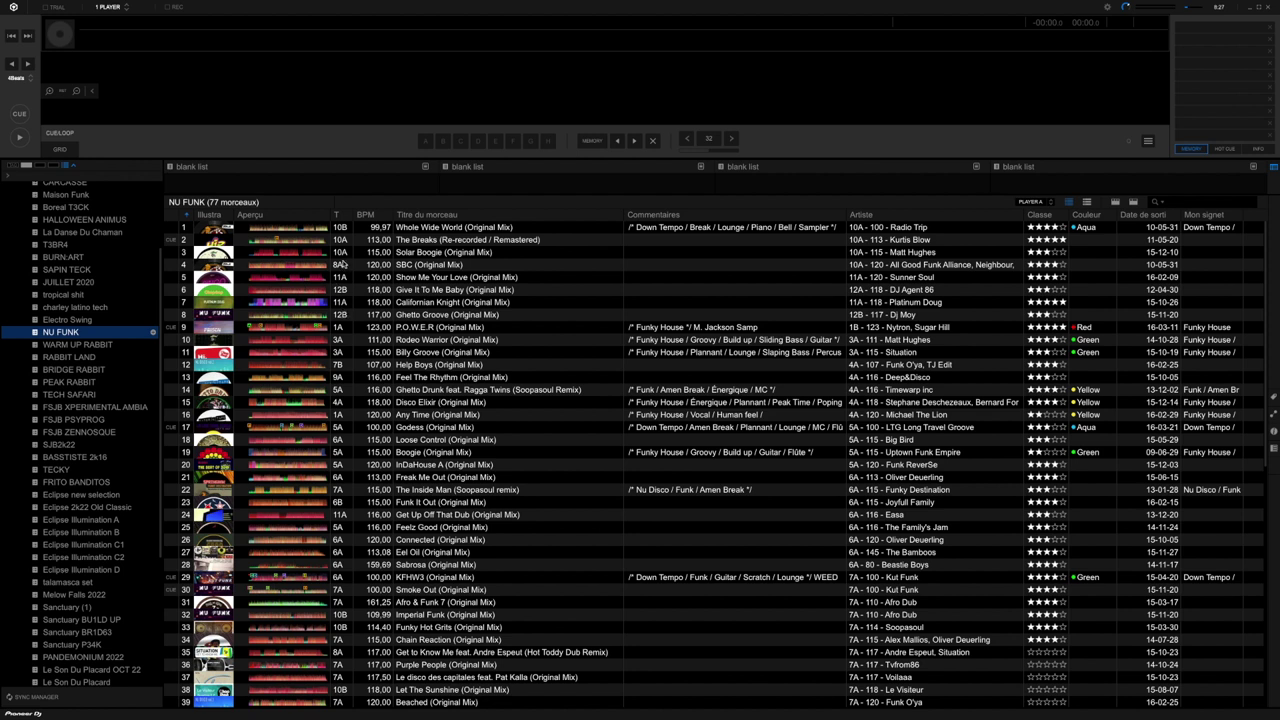
# Review the display preferences, from language and layout to waveform, key display format and Hot Cue colour.
pyautogui.click(1108, 10)
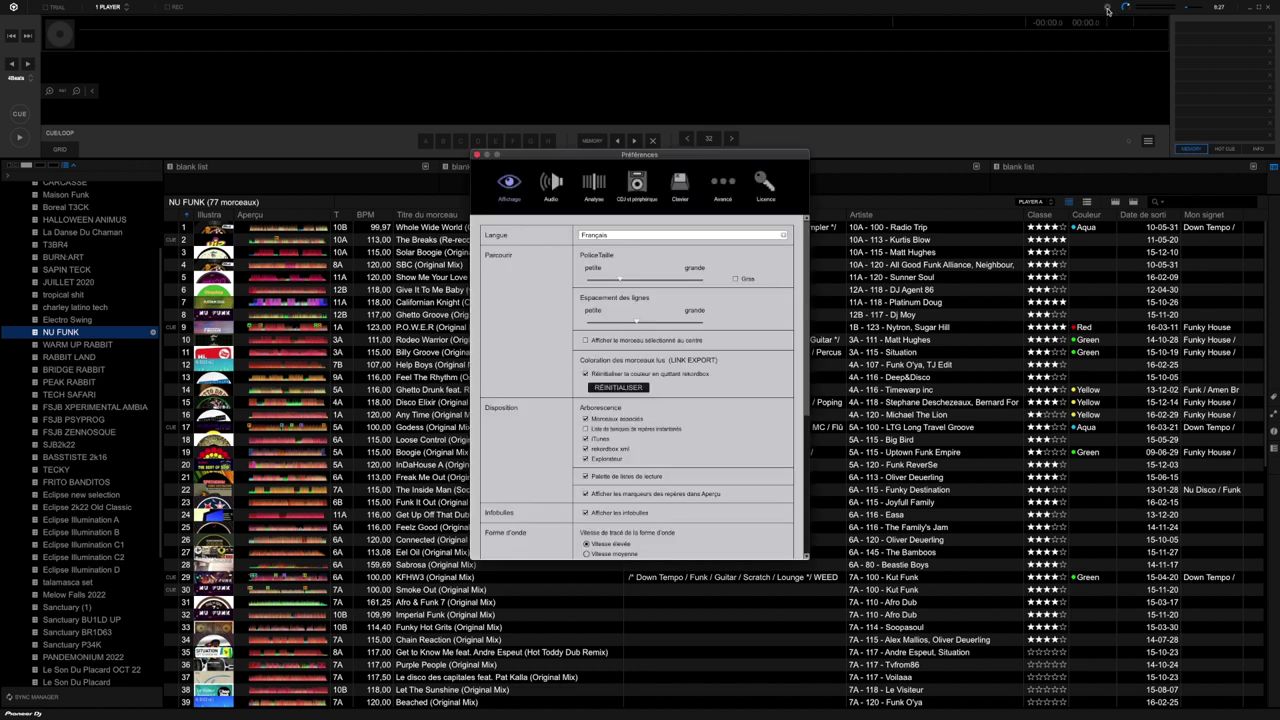
pyautogui.scroll(-5, 617, 457)
pyautogui.scroll(-2, 615, 456)
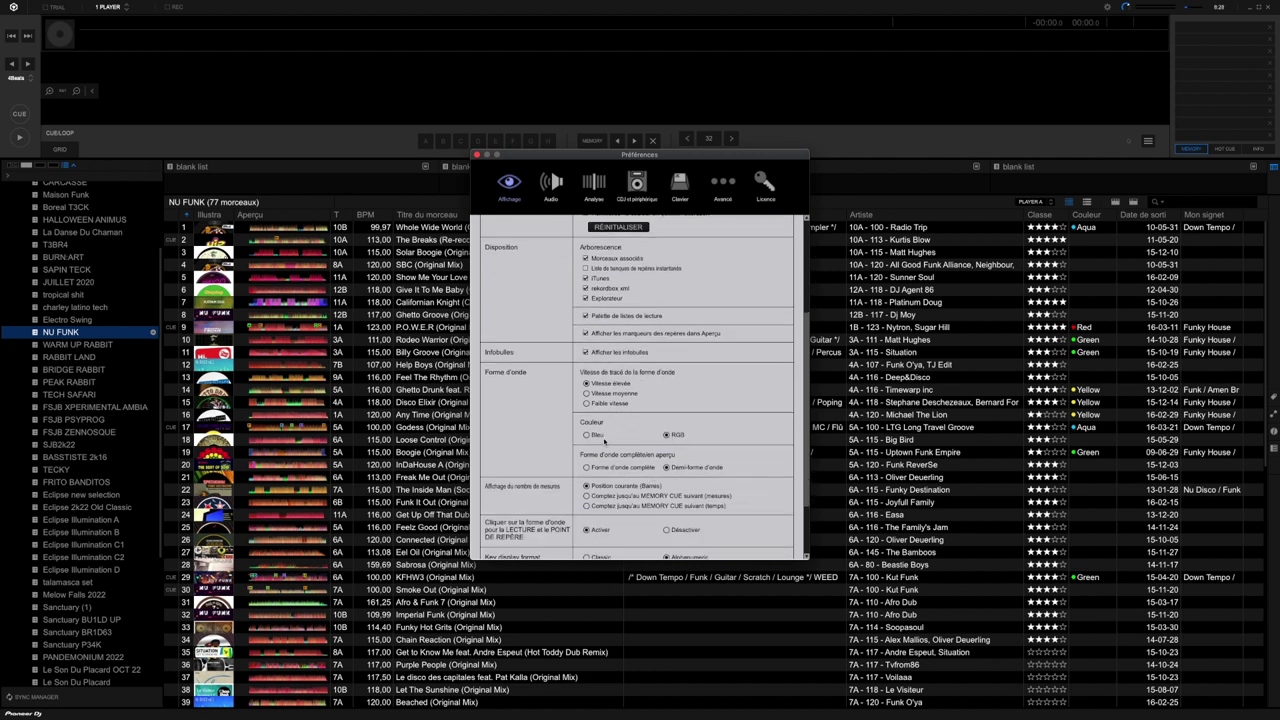
pyautogui.scroll(-3, 636, 449)
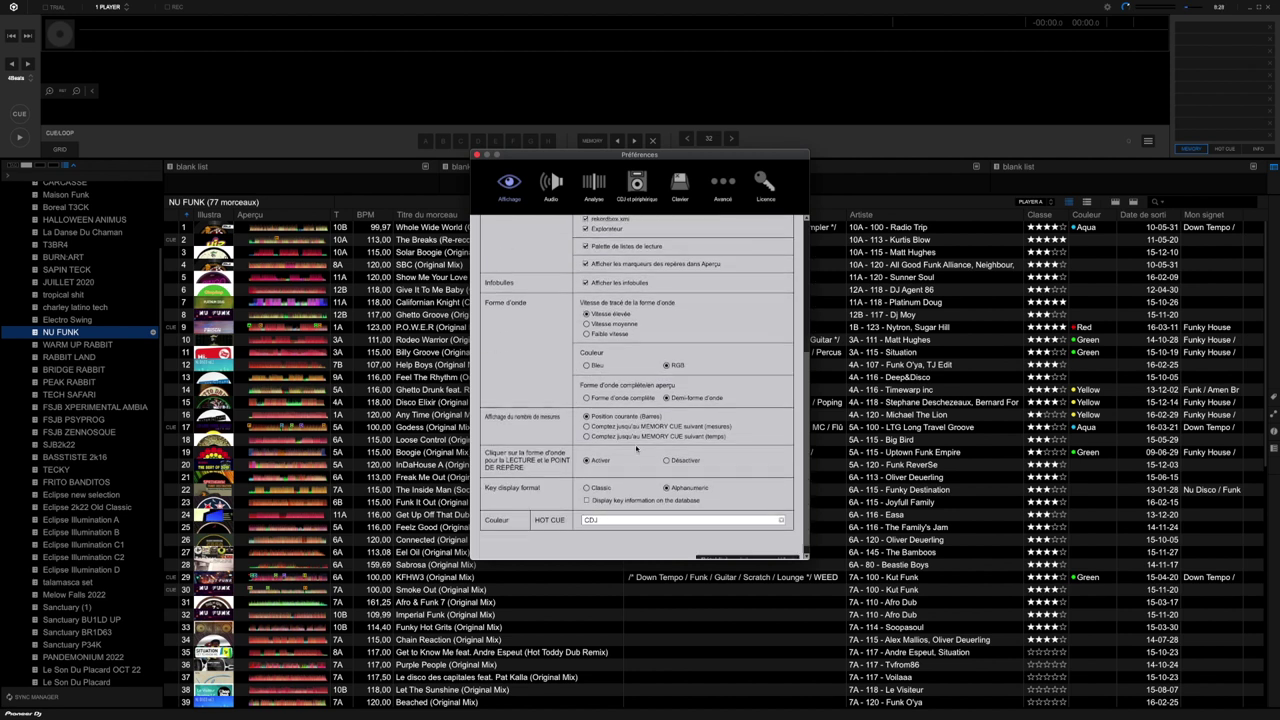
pyautogui.scroll(3, 636, 449)
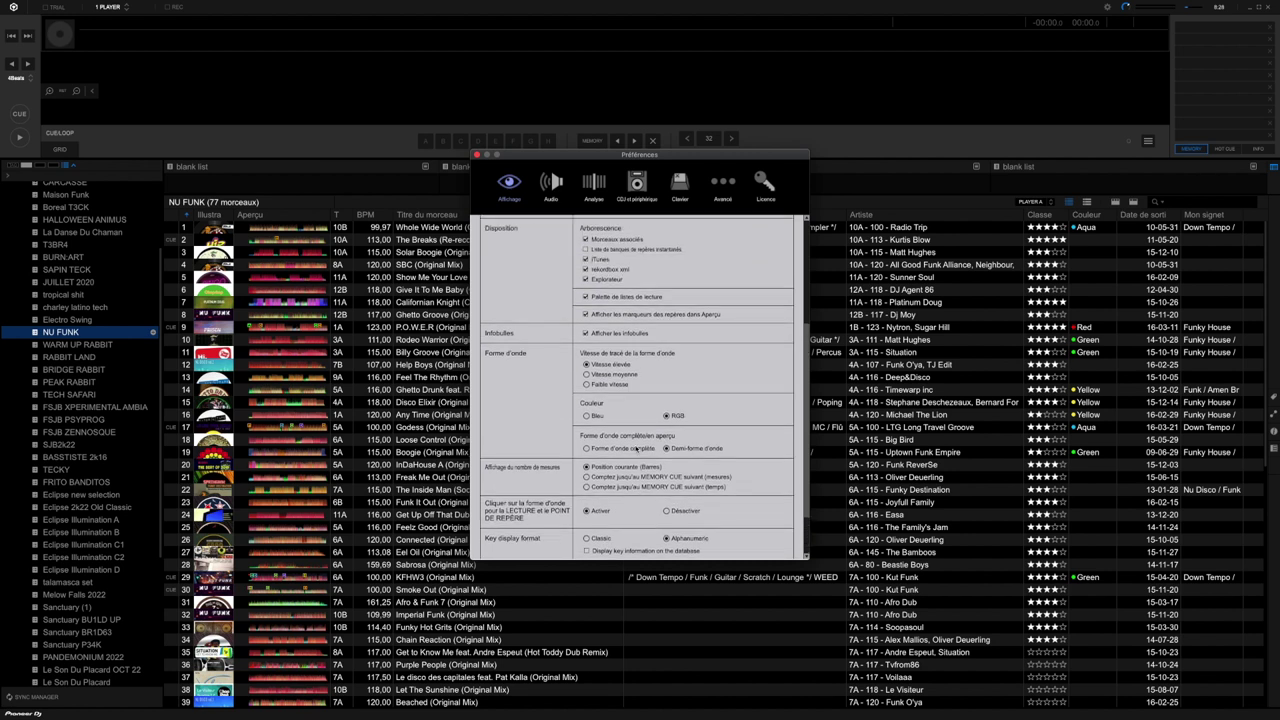
pyautogui.scroll(7, 636, 449)
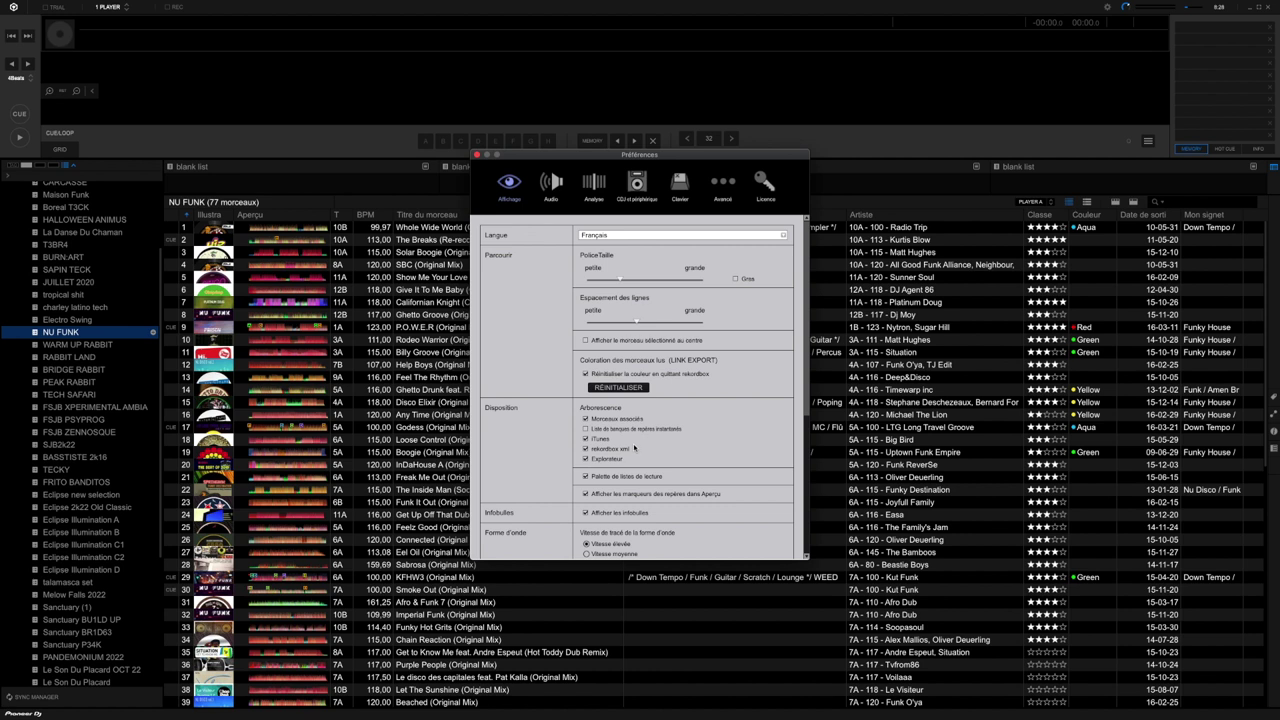
# Examine the advanced preferences for the database, browsing, recordings and other settings.
pyautogui.click(724, 185)
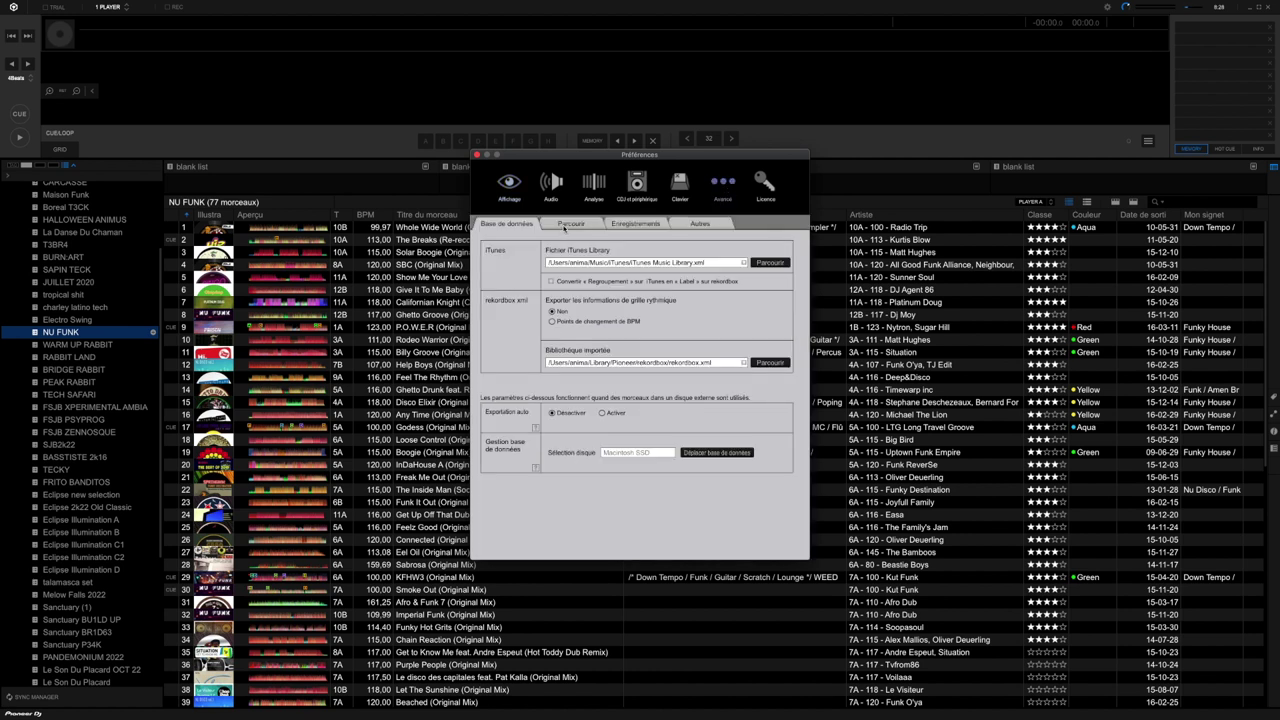
pyautogui.click(566, 224)
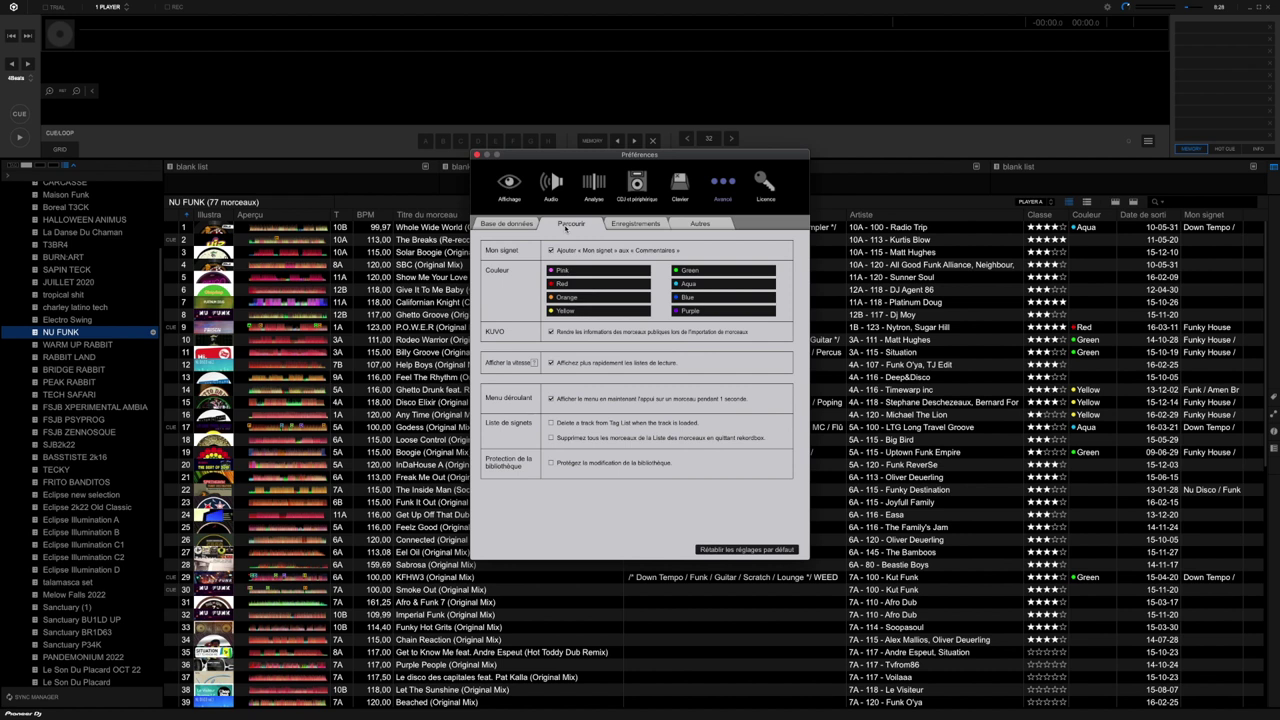
pyautogui.click(630, 224)
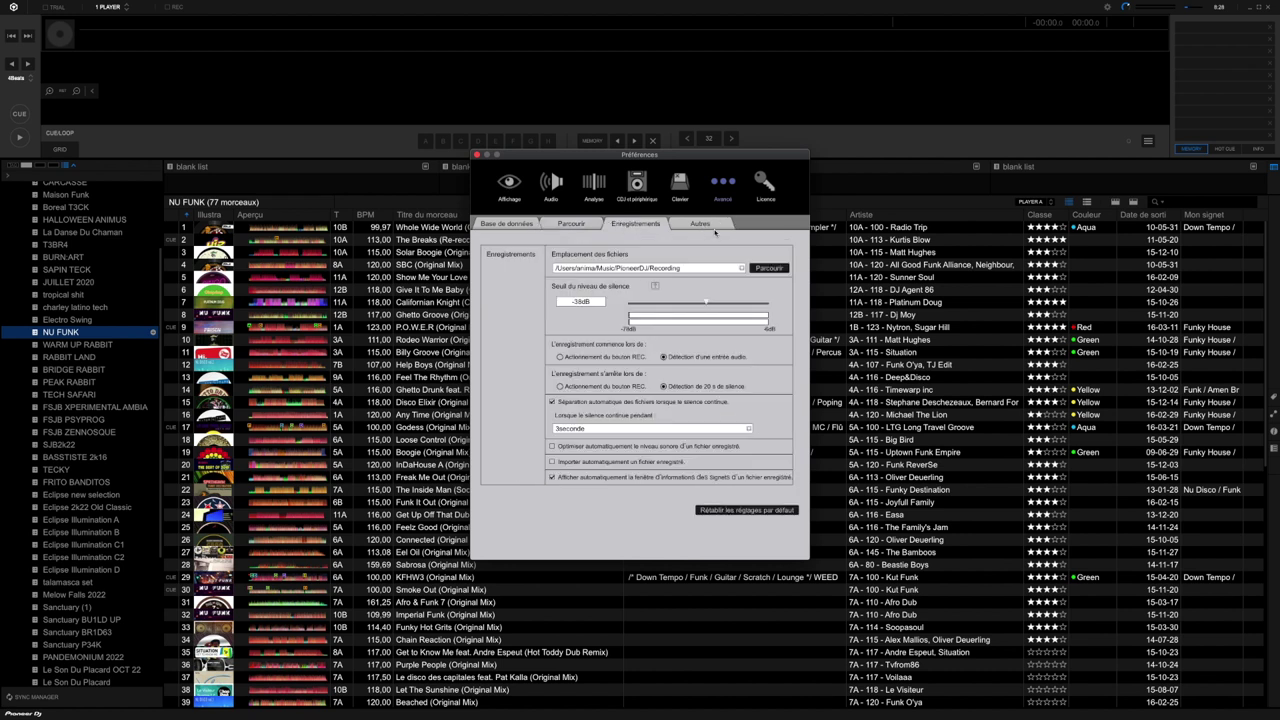
pyautogui.click(702, 225)
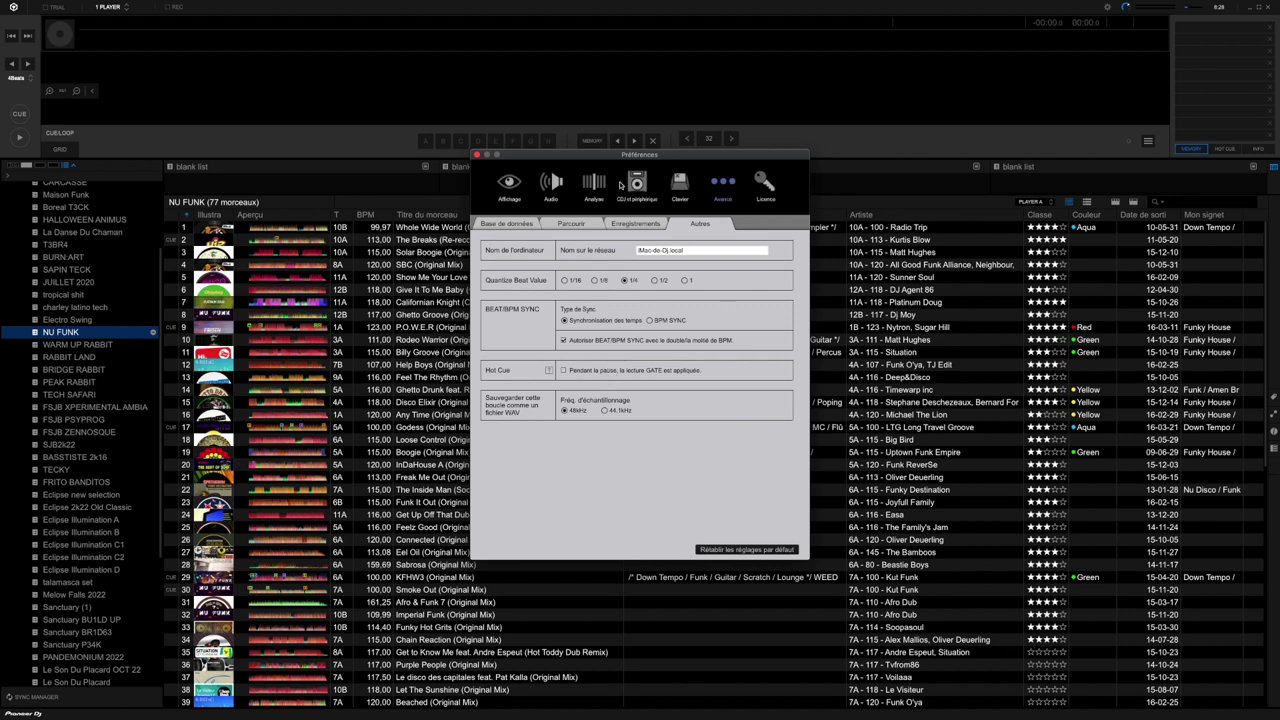
# Compare the Classic and Alphanumeric key display formats in the display preferences, return to Alphanumeric and close the preferences.
pyautogui.click(509, 183)
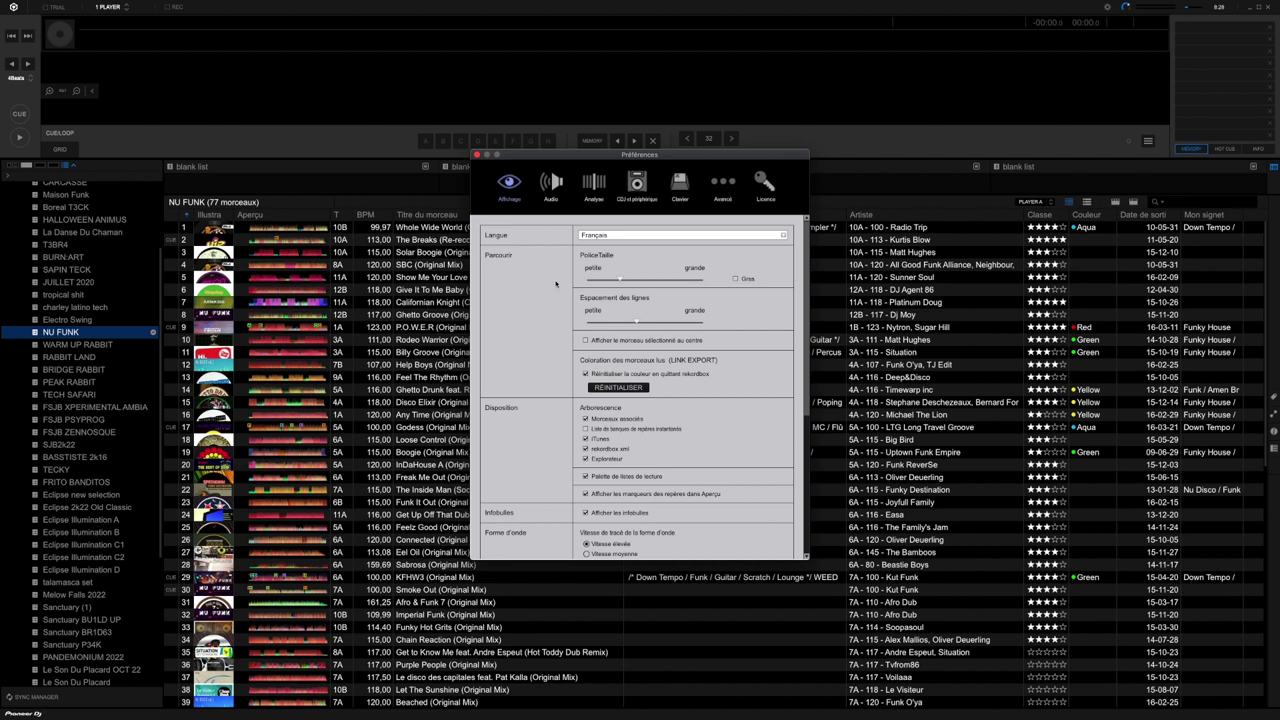
pyautogui.scroll(-5, 555, 323)
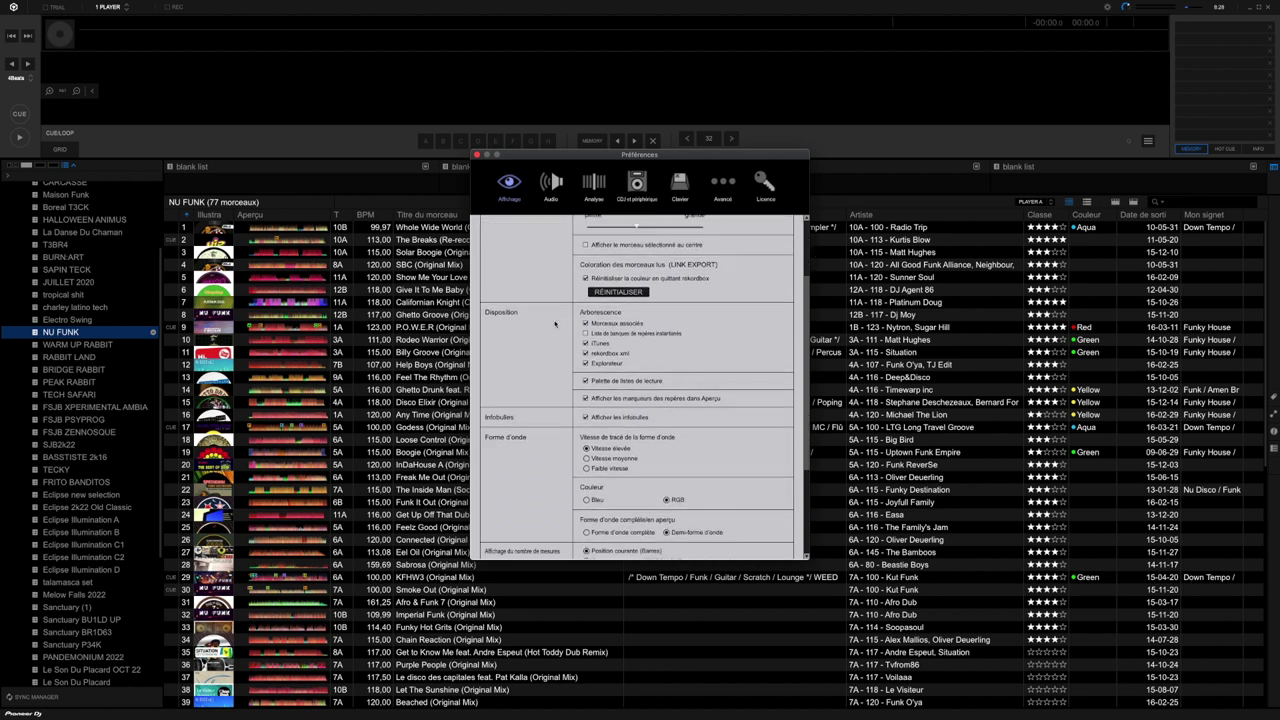
pyautogui.scroll(-4, 555, 323)
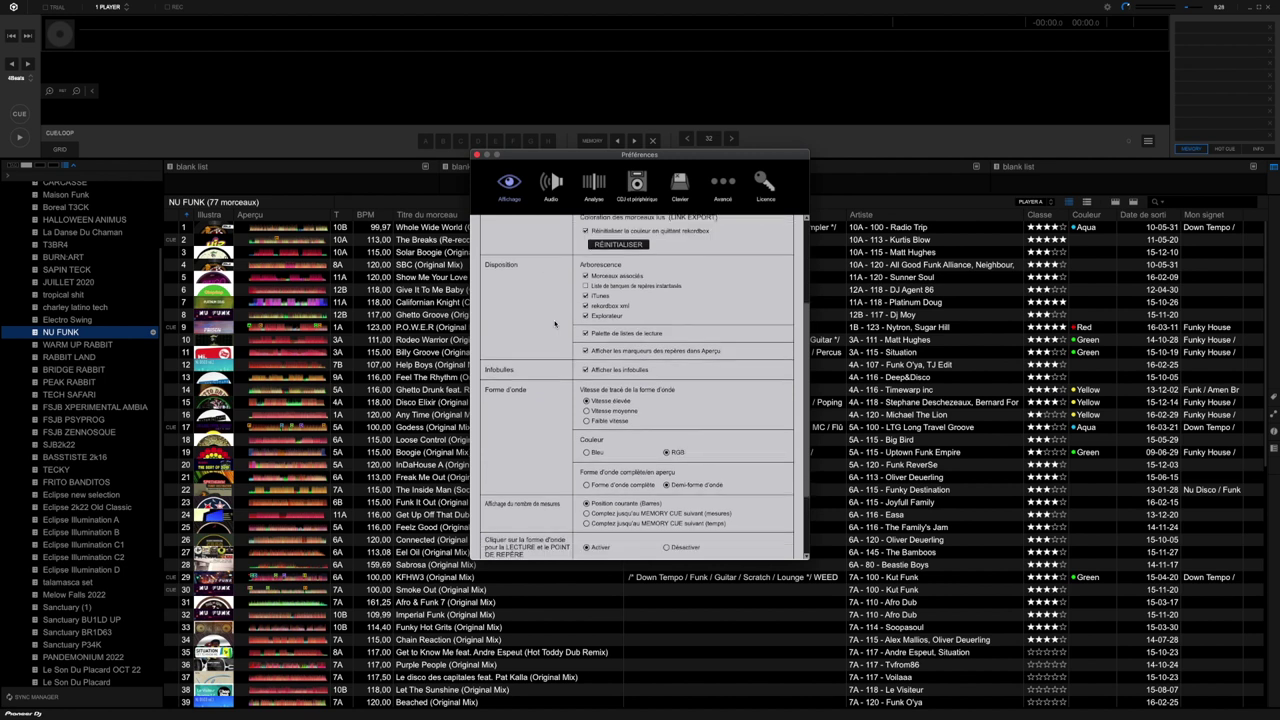
pyautogui.scroll(-4, 555, 323)
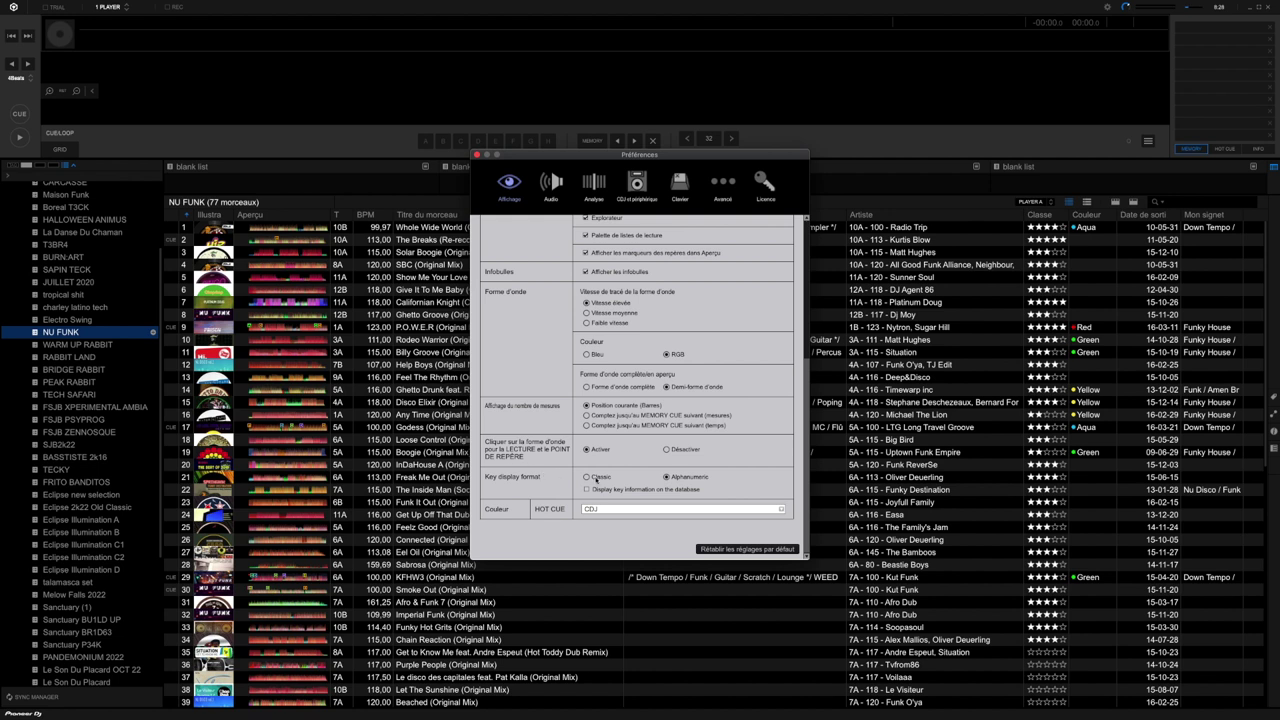
pyautogui.moveTo(708, 155); pyautogui.dragTo(877, 173)
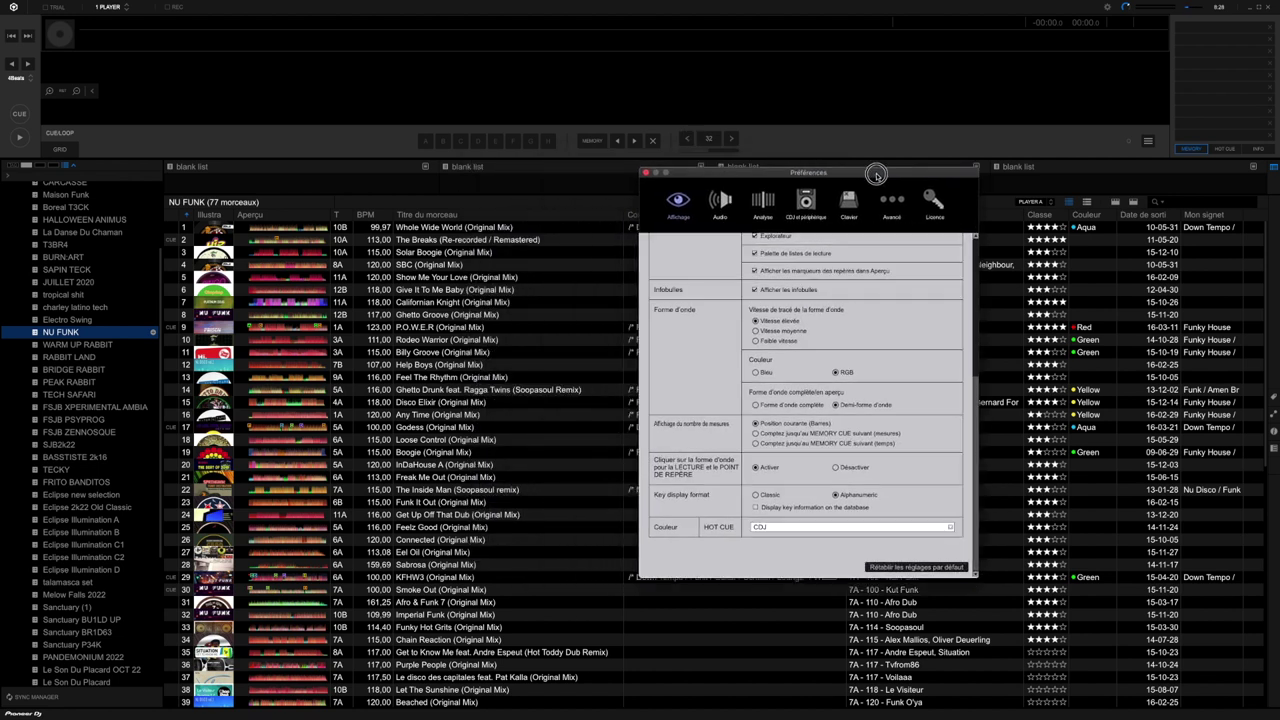
pyautogui.click(756, 495)
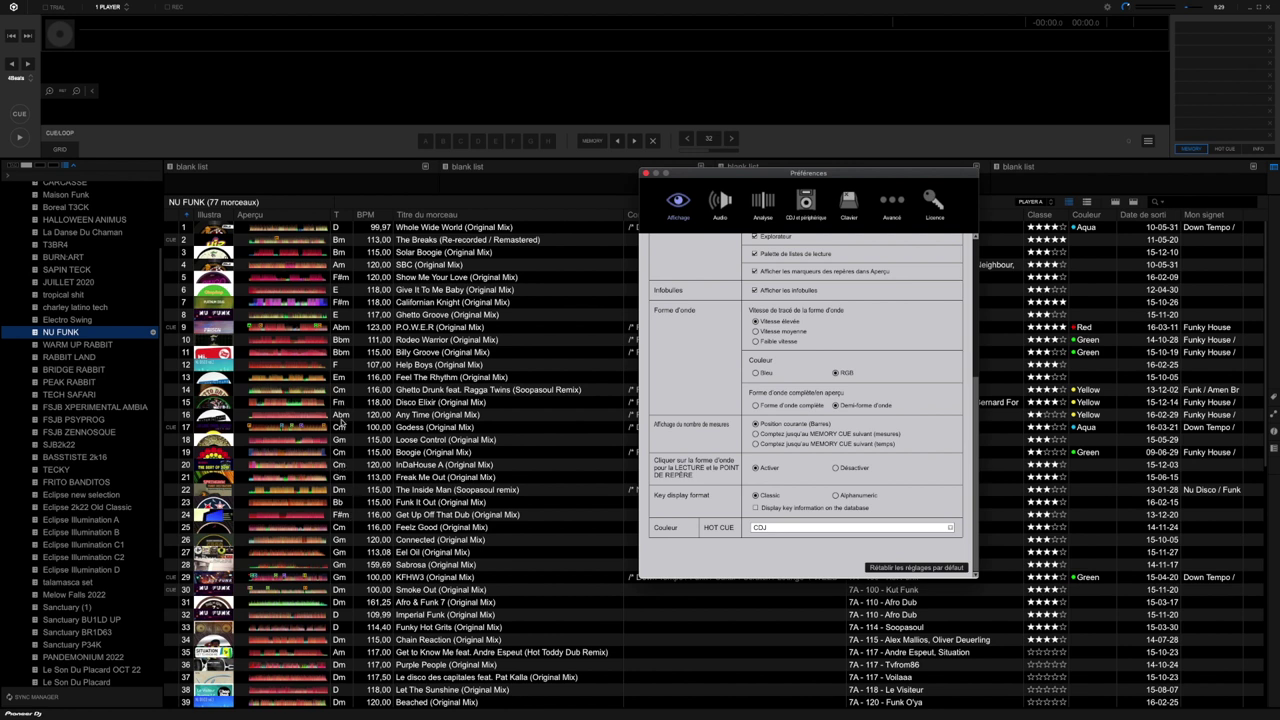
pyautogui.click(836, 495)
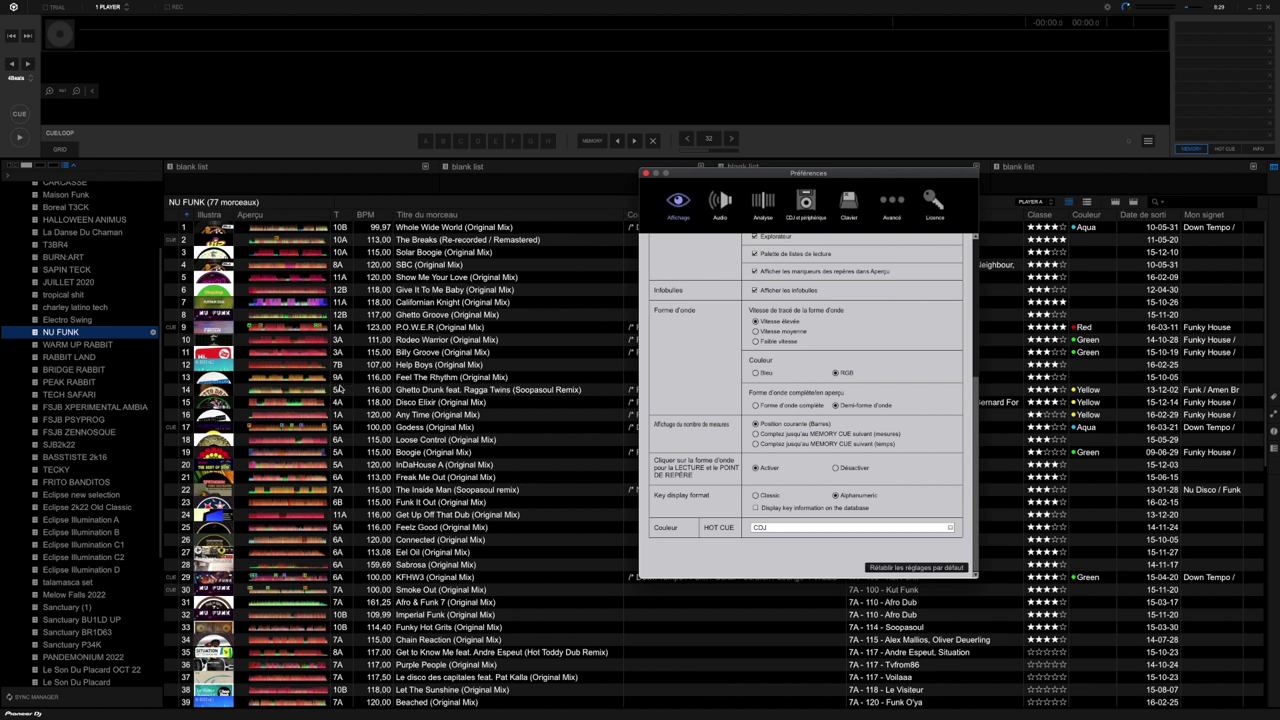
pyautogui.click(645, 175)
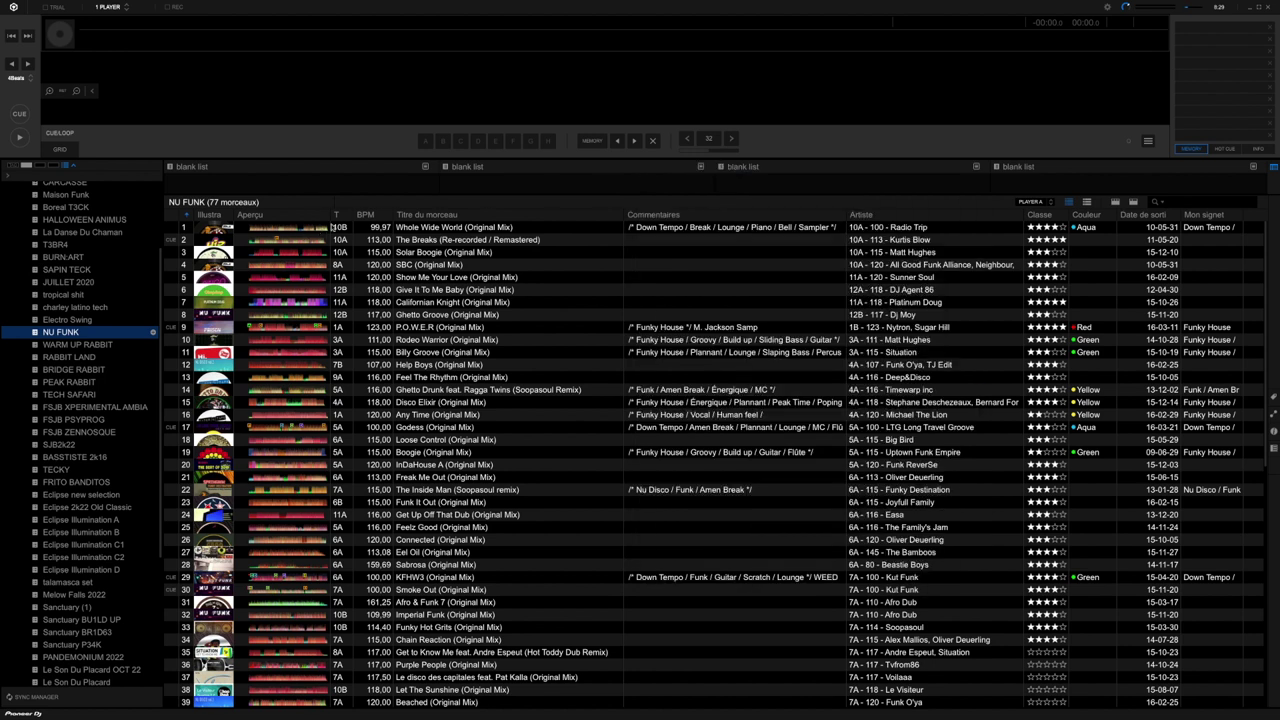
# Move the track Feel The Rhythm up to position 11 in the NU FUNK playlist.
pyautogui.moveTo(440, 216)
pyautogui.mouseDown()
pyautogui.moveTo(658, 222)
pyautogui.moveTo(458, 222)
pyautogui.mouseUp()
pyautogui.moveTo(408, 377); pyautogui.dragTo(430, 352)
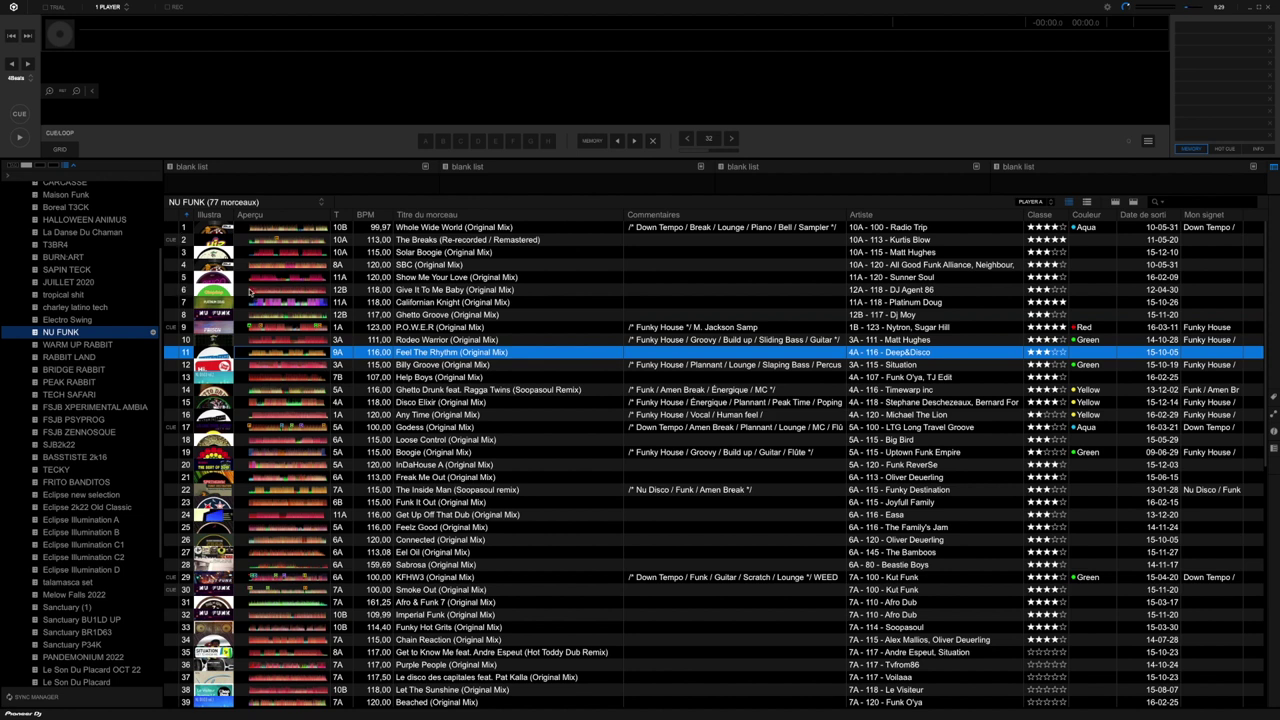
# Sort the NU FUNK tracks by title in both directions and return them to ascending track-number order.
pyautogui.click(429, 215)
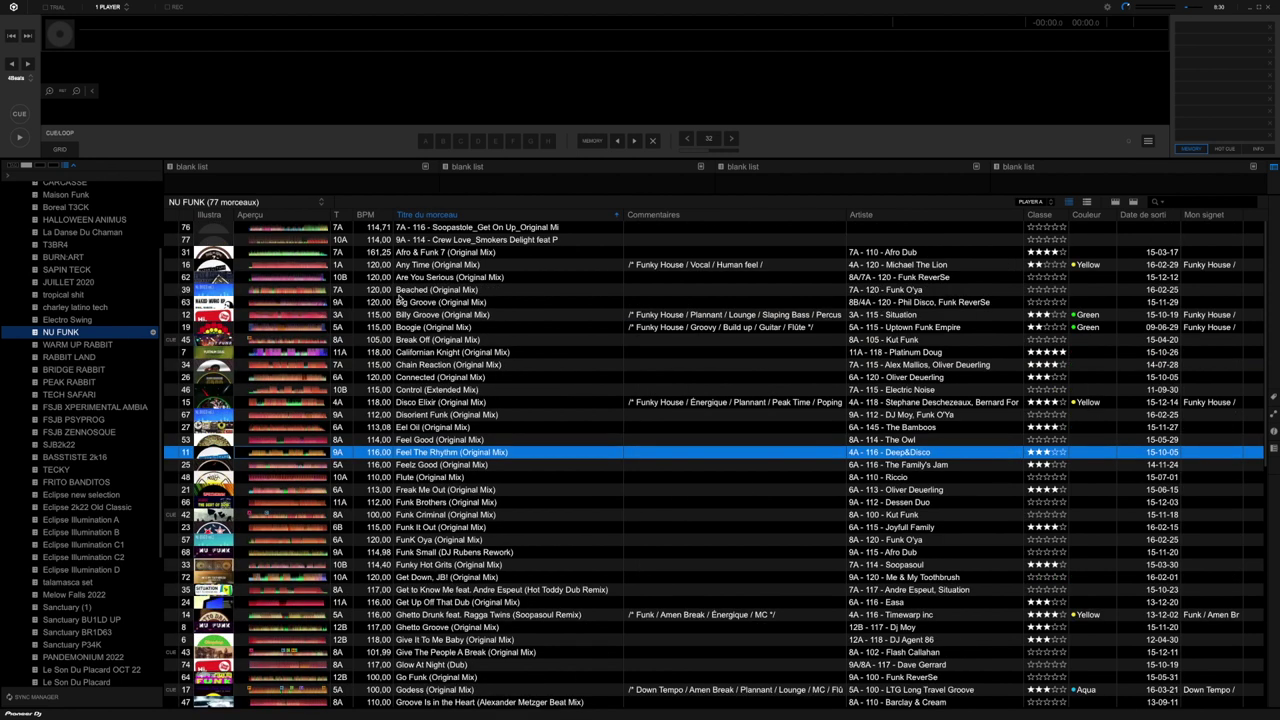
pyautogui.click(435, 215)
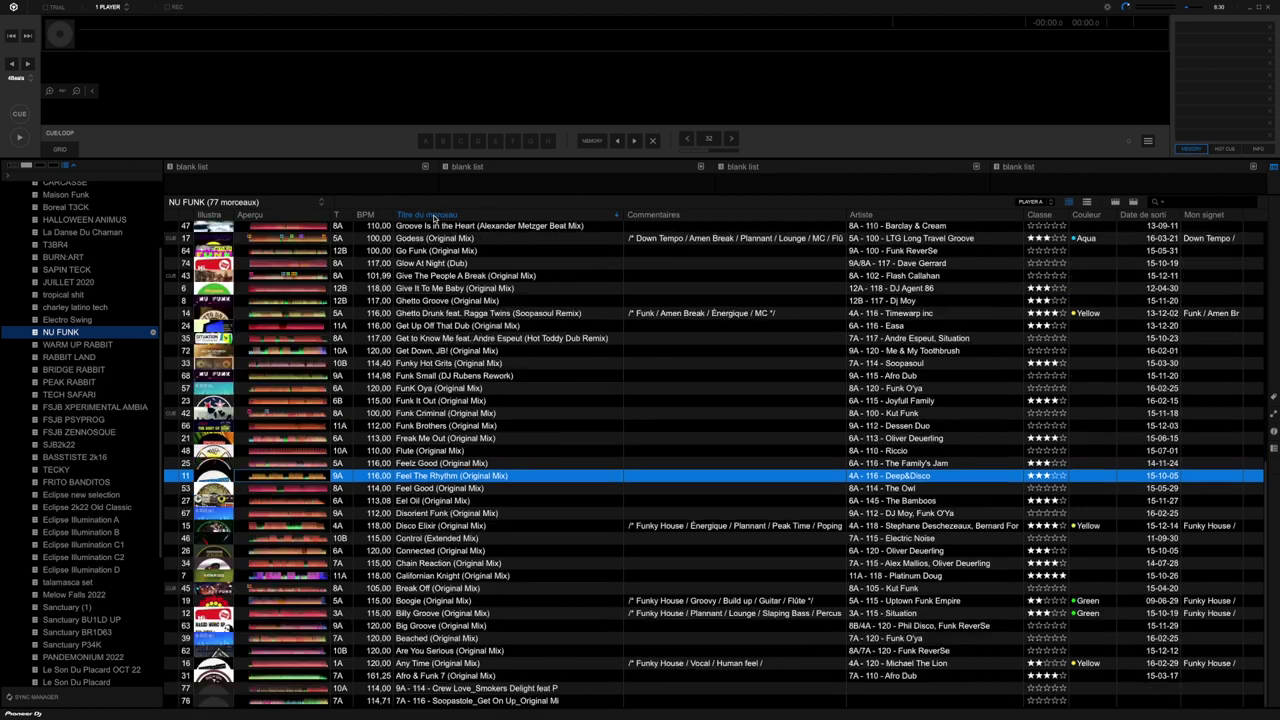
pyautogui.scroll(13, 415, 253)
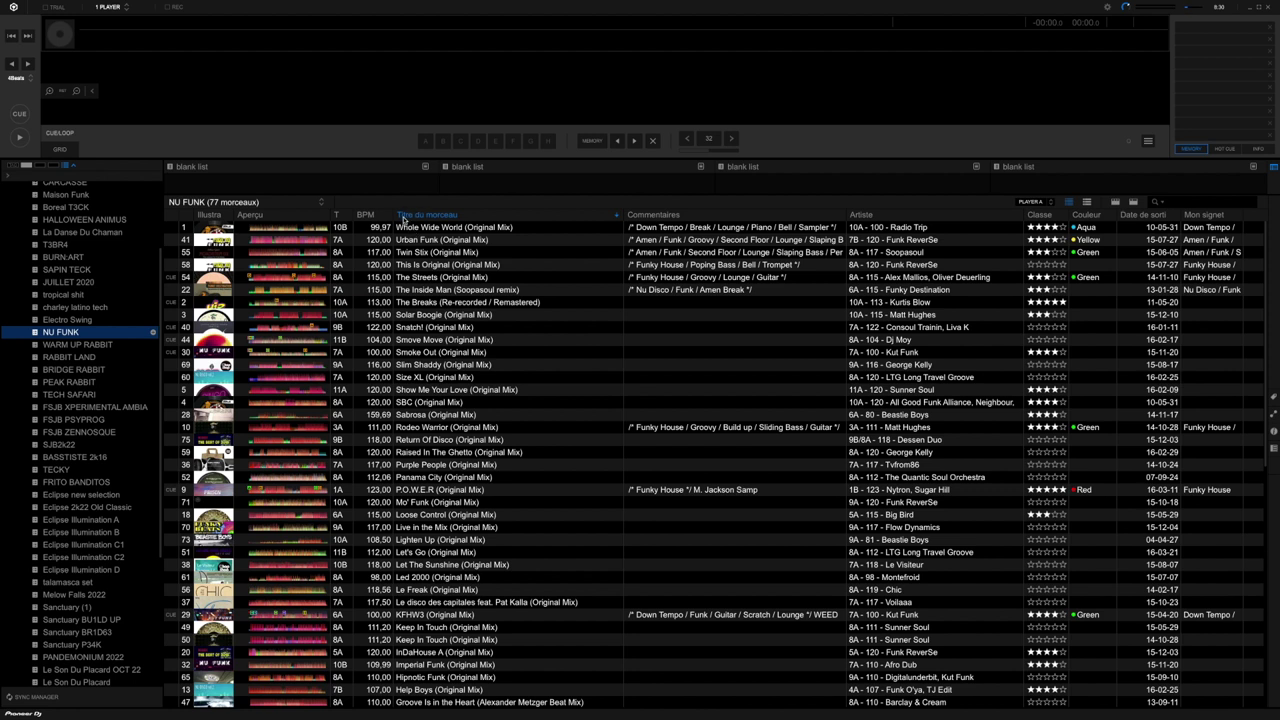
pyautogui.click(184, 227)
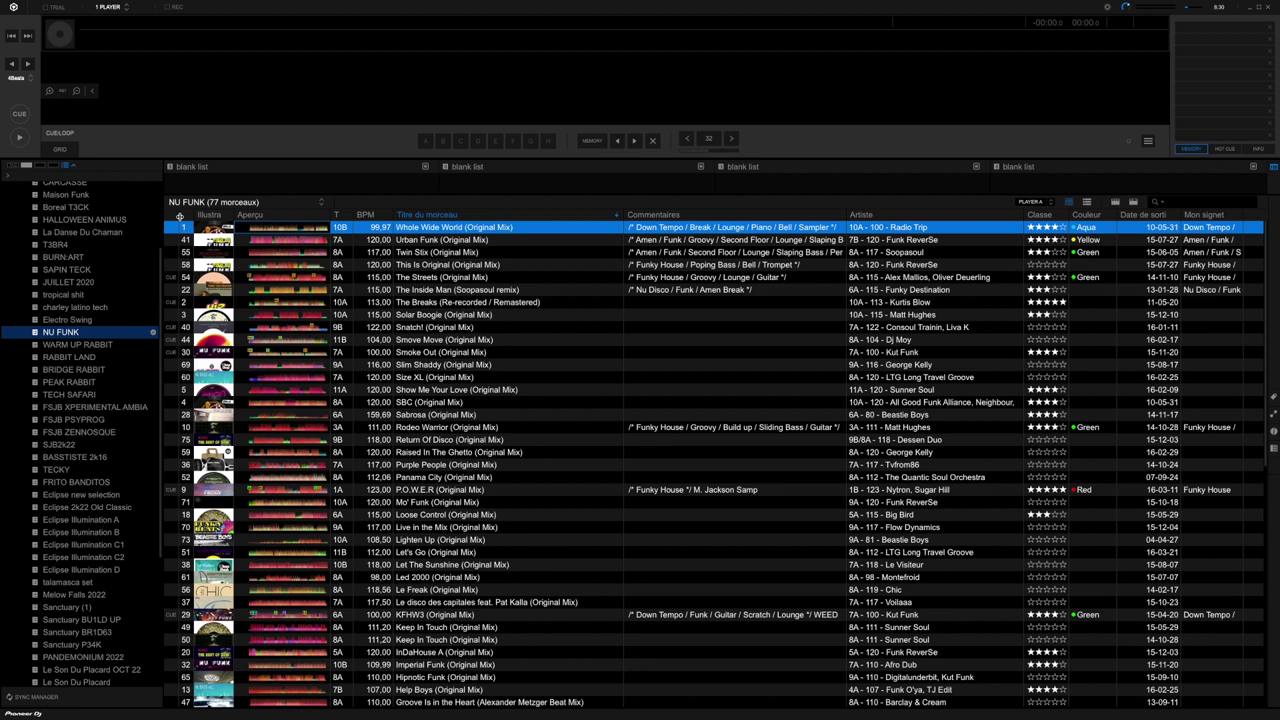
pyautogui.click(185, 215)
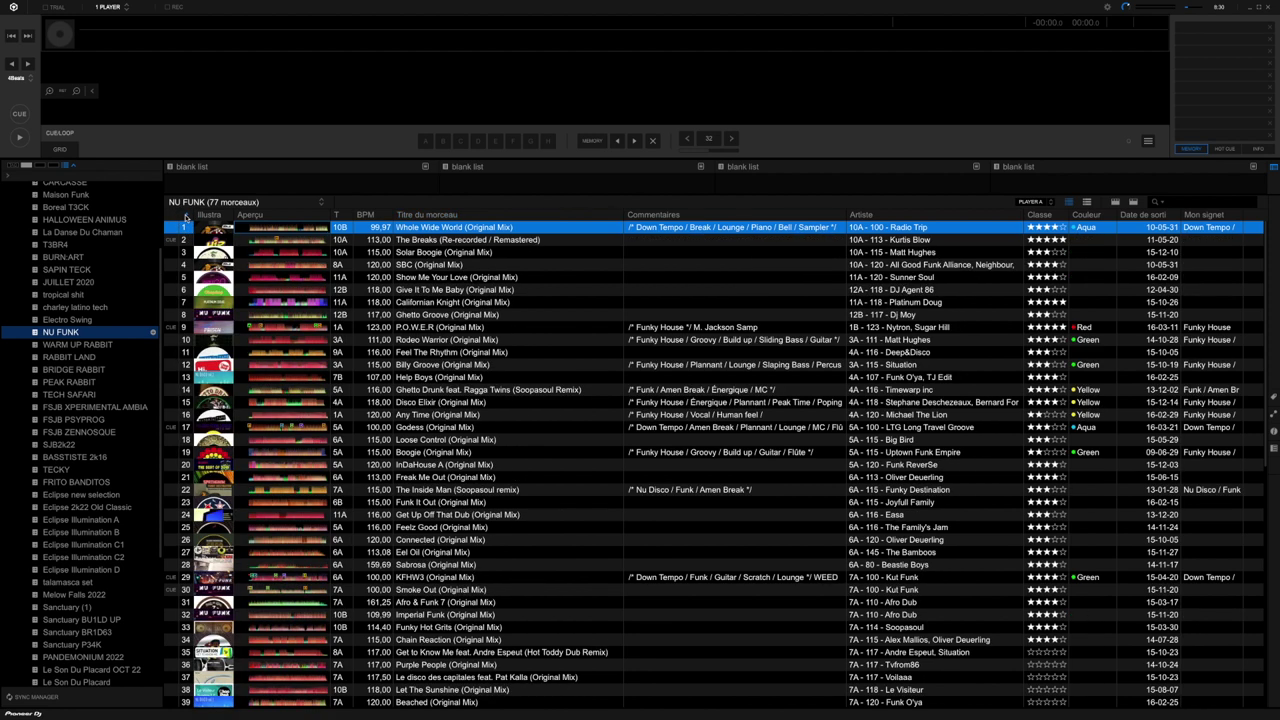
pyautogui.click(185, 215)
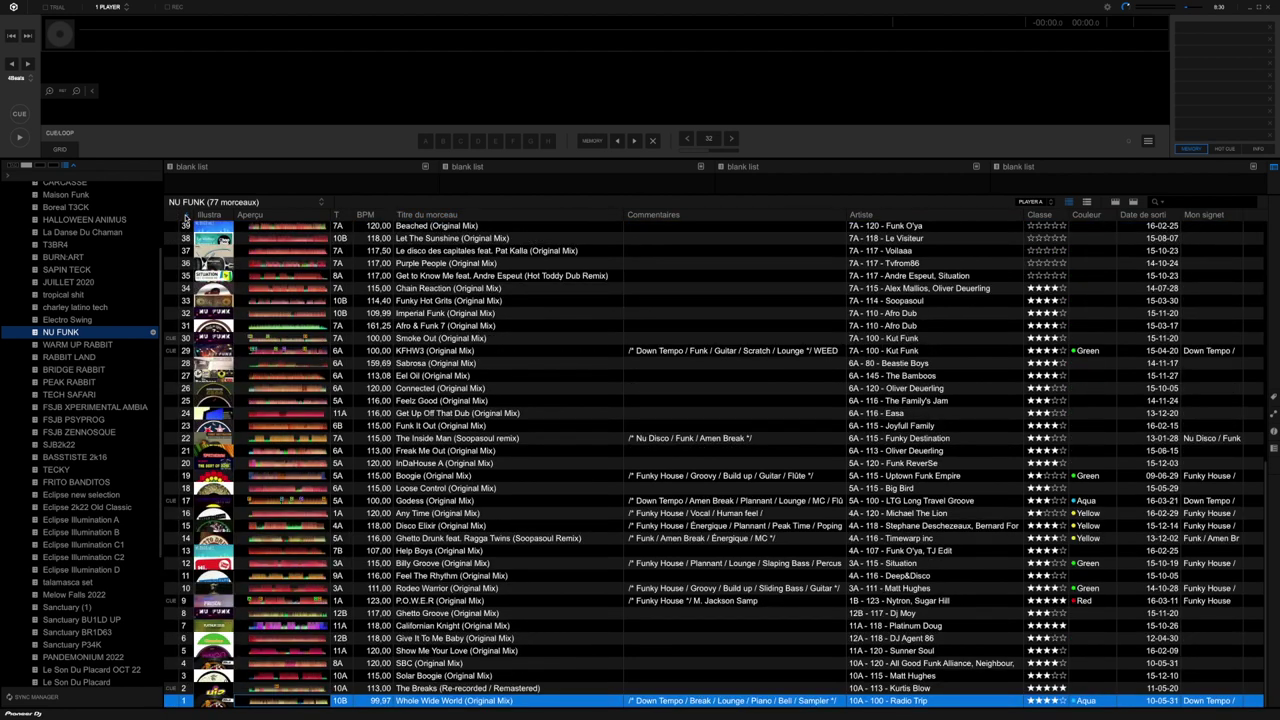
pyautogui.click(185, 215)
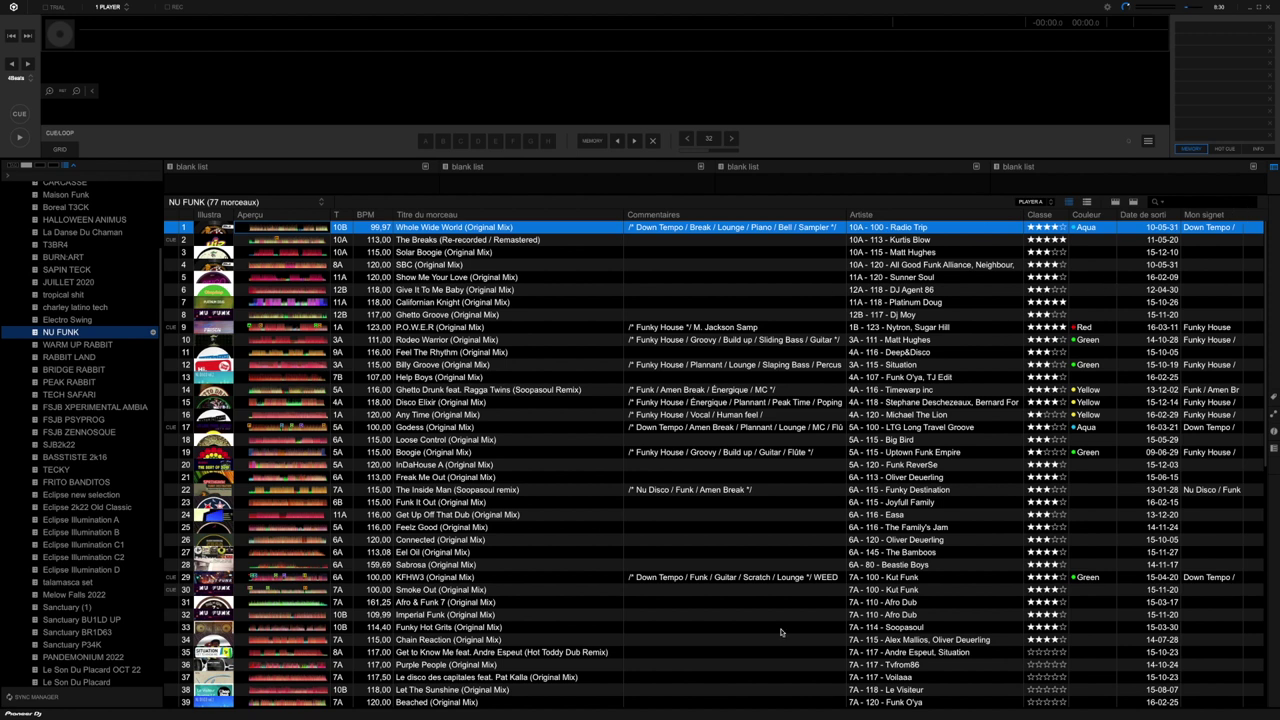
pyautogui.scroll(-10, 652, 600)
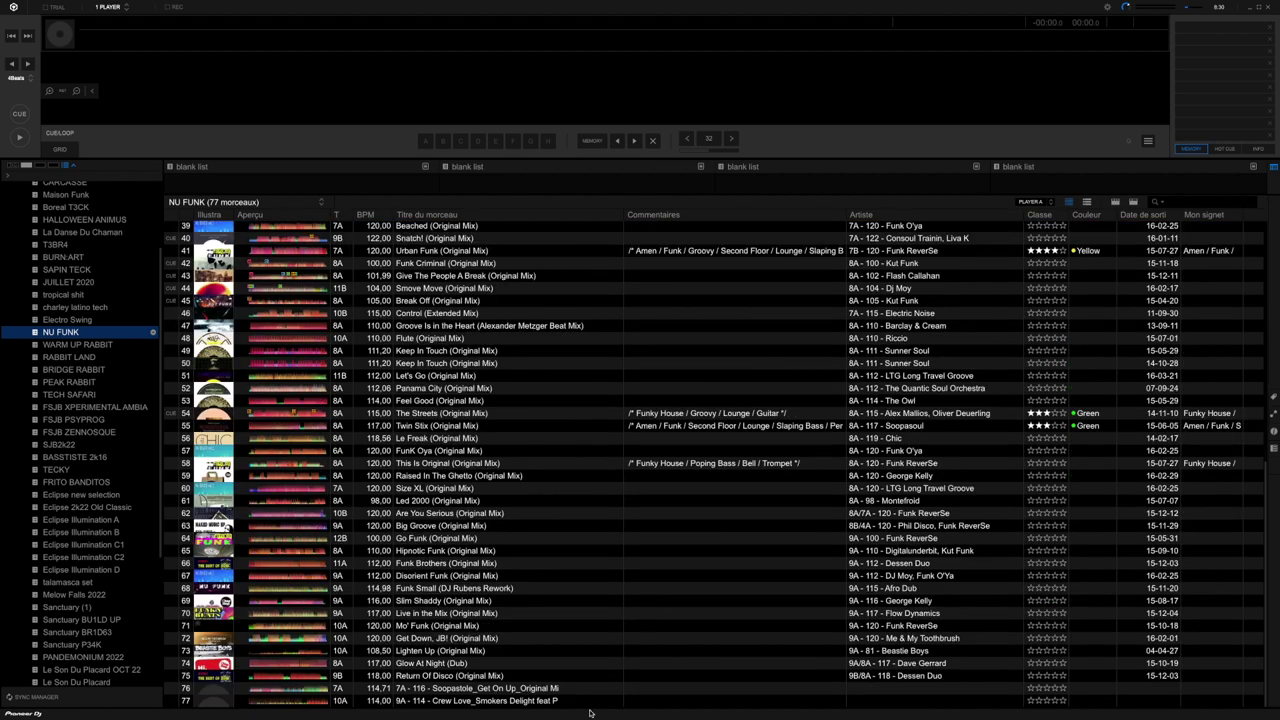
pyautogui.scroll(10, 680, 640)
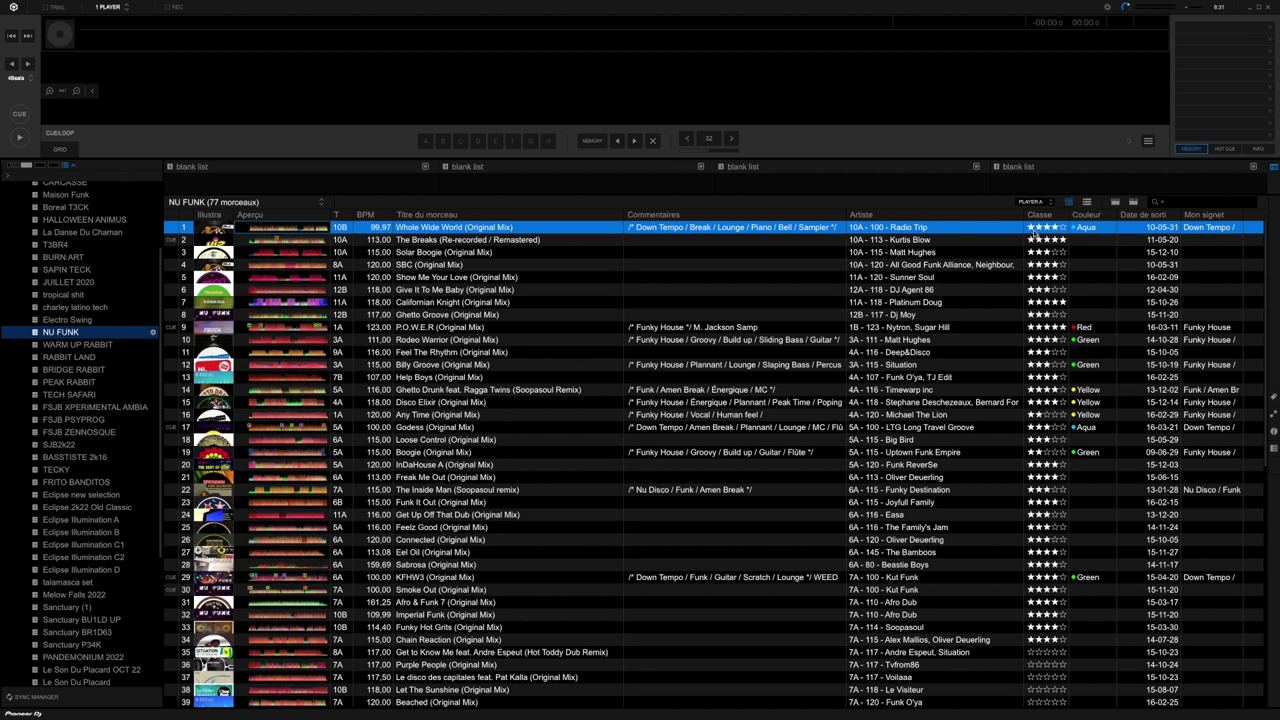
# Sort the NU FUNK tracks by Couleur and review the colour choices offered for the track Return Of Disco.
pyautogui.rightClick(1109, 219)
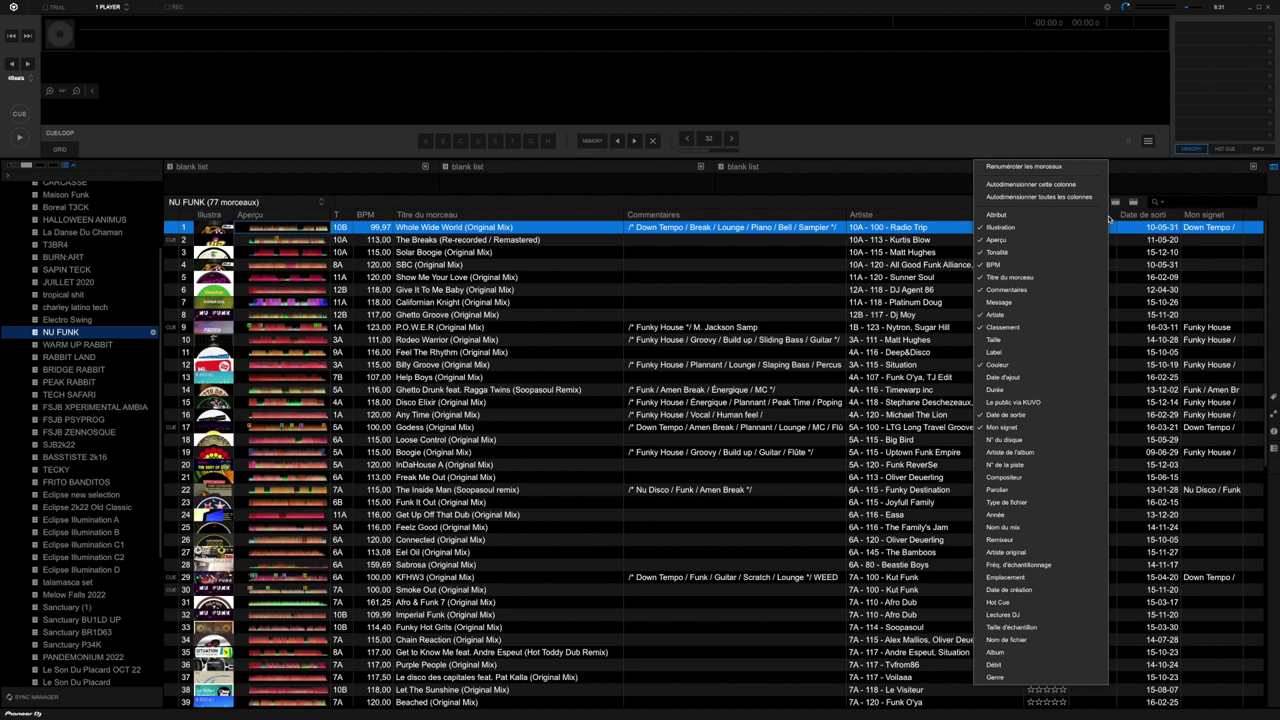
pyautogui.click(1110, 219)
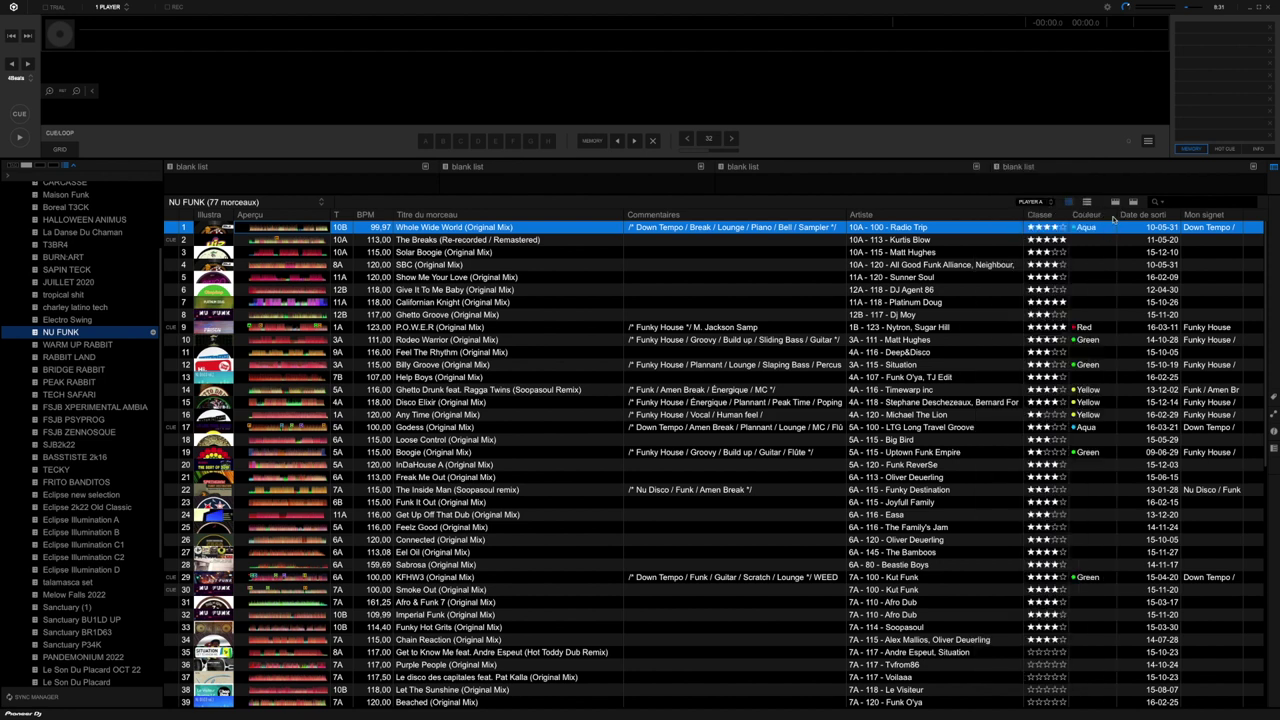
pyautogui.click(1090, 217)
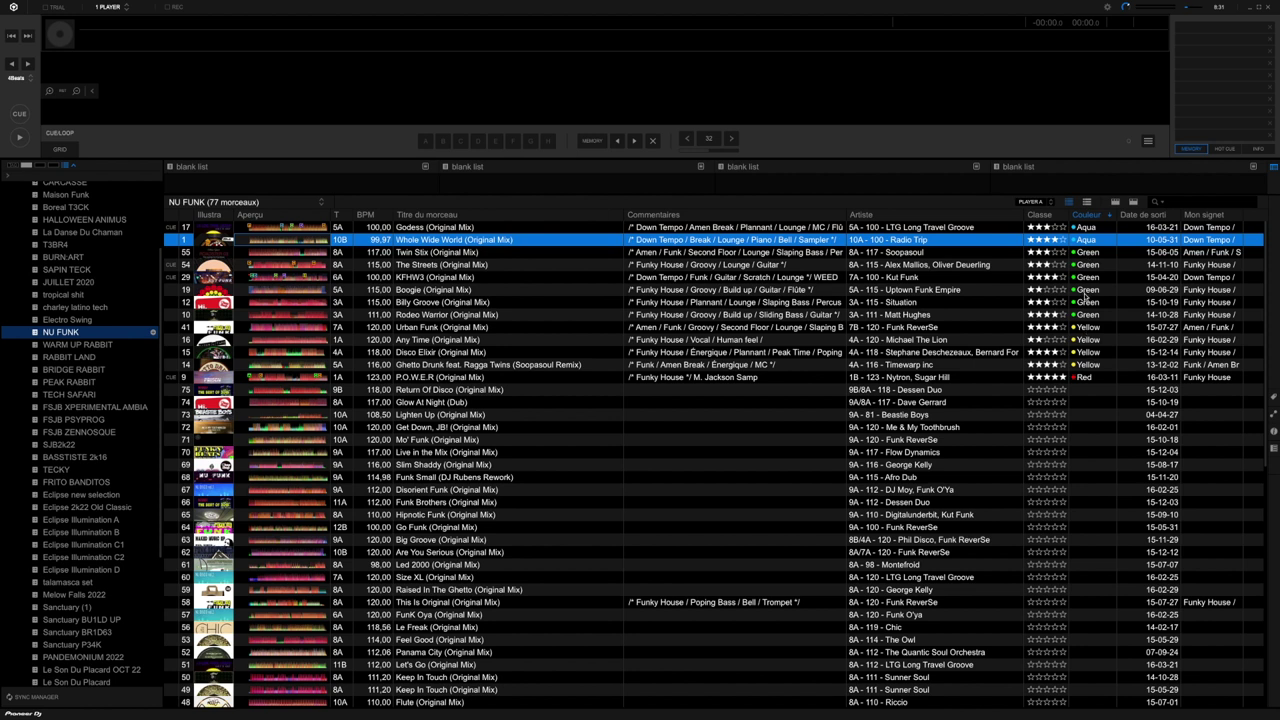
pyautogui.click(1112, 391)
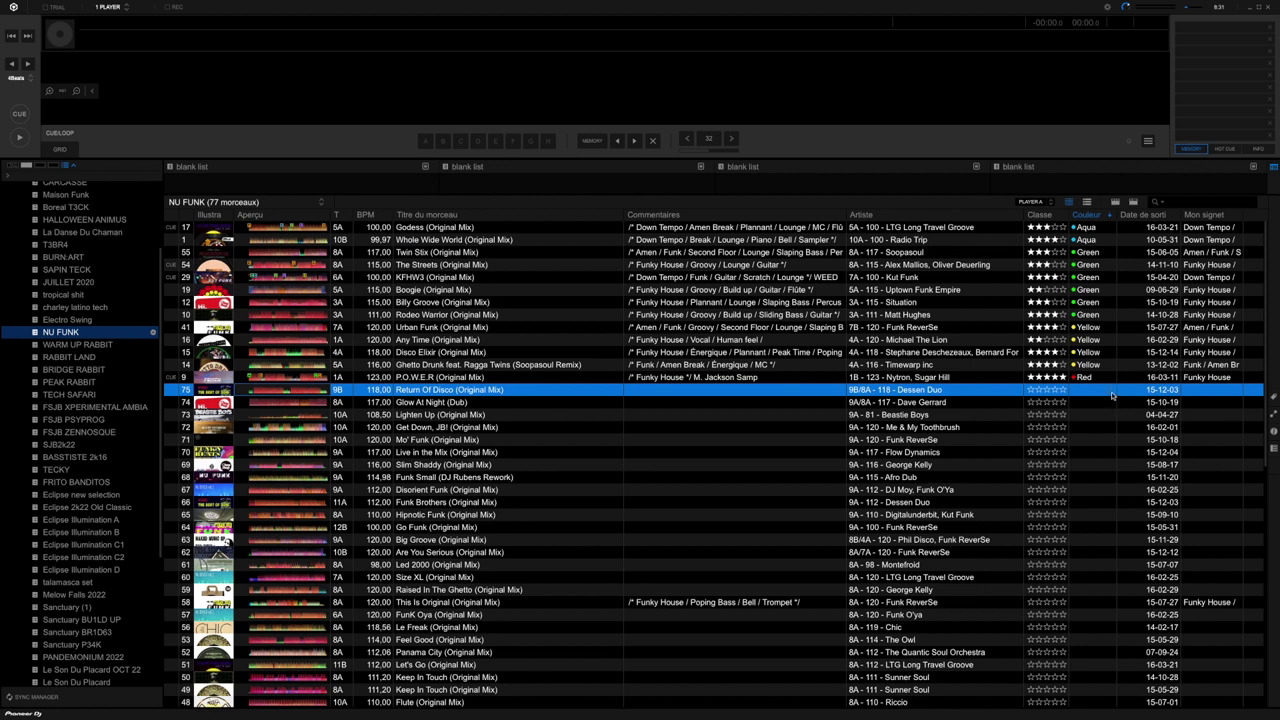
pyautogui.click(1110, 395)
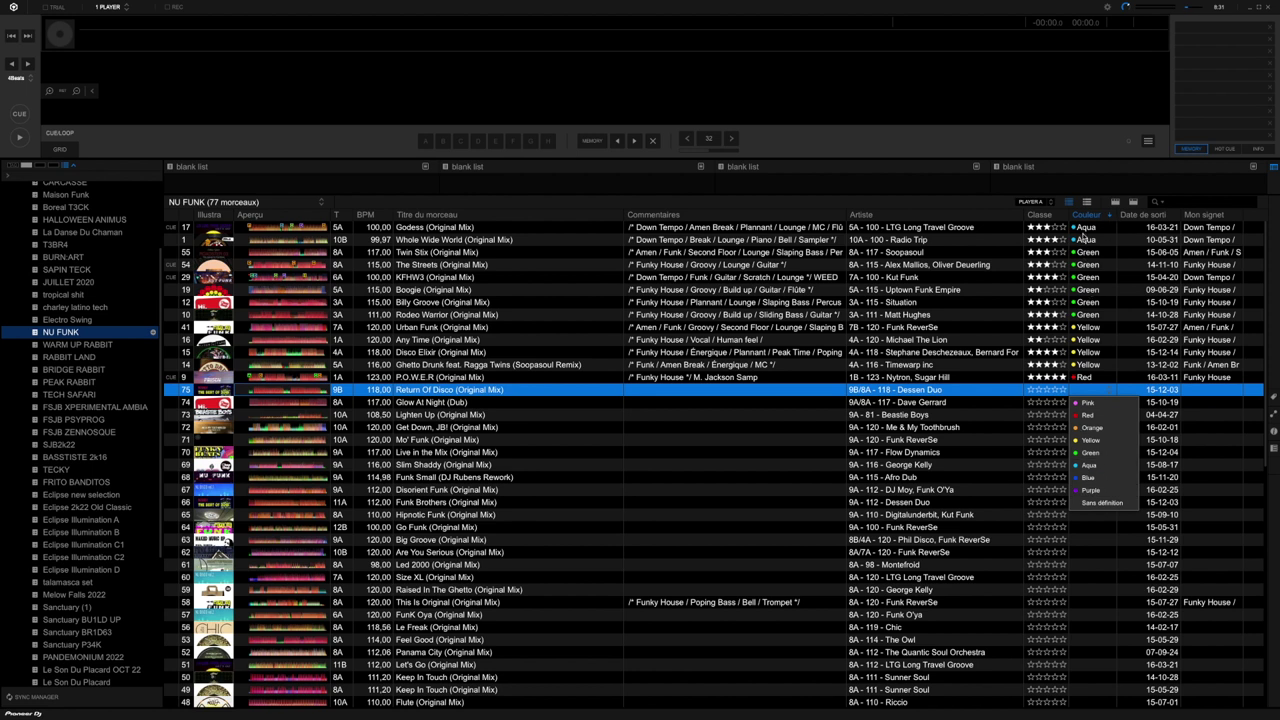
pyautogui.click(1084, 228)
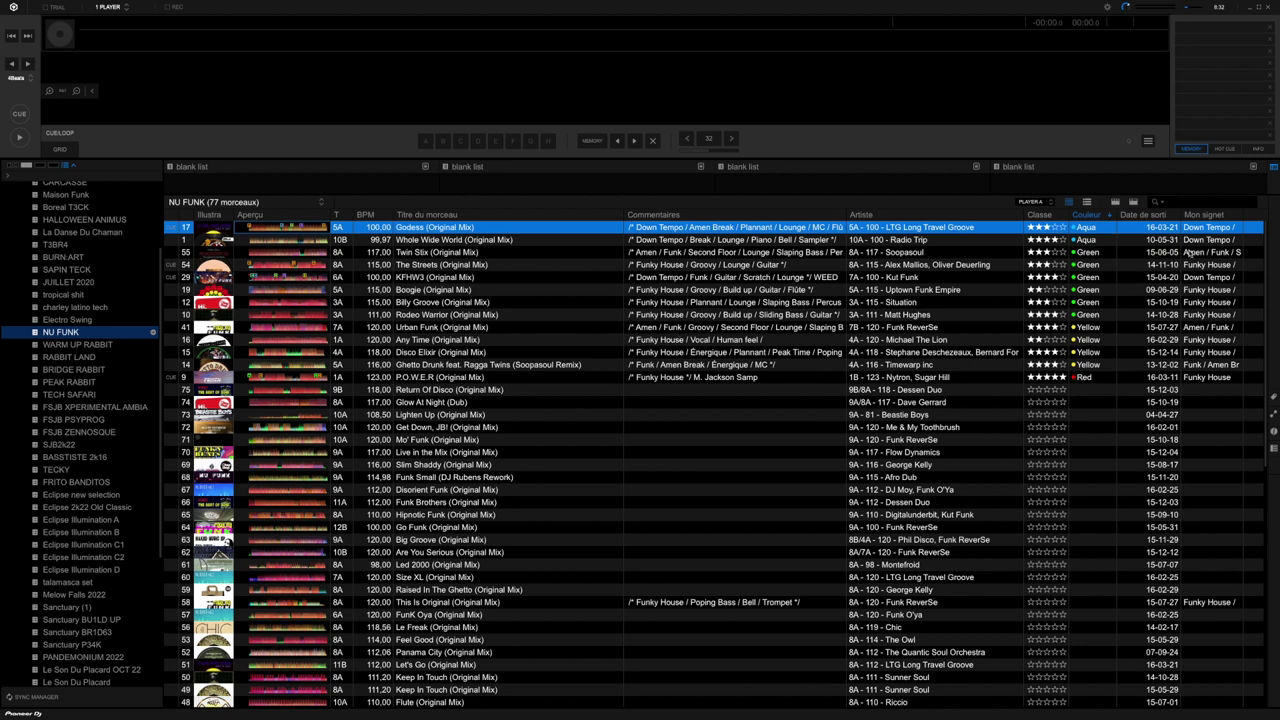
# Widen the Mon signet column of the track list by narrowing the release date column.
pyautogui.moveTo(1181, 214); pyautogui.dragTo(1258, 216)
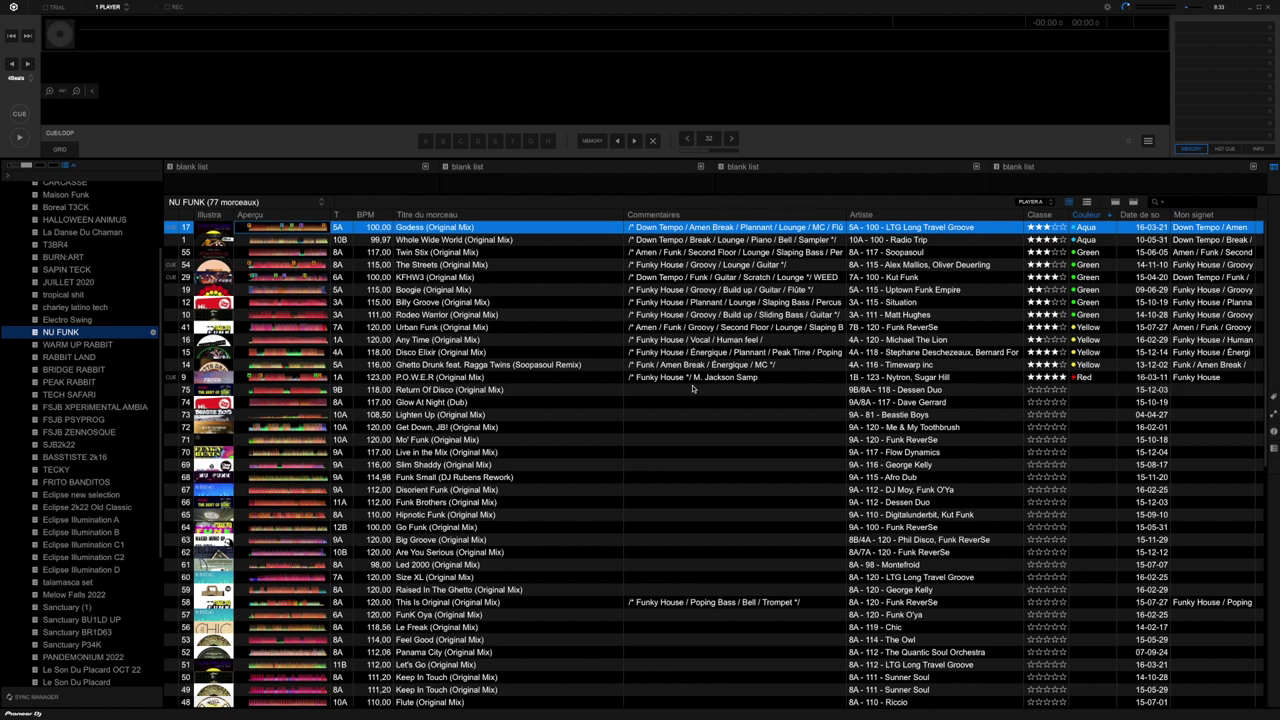
# Enter the test text "adkjhjkh" in the Commentaires field of the track P.O.W.E.R and delete it again.
pyautogui.click(771, 380)
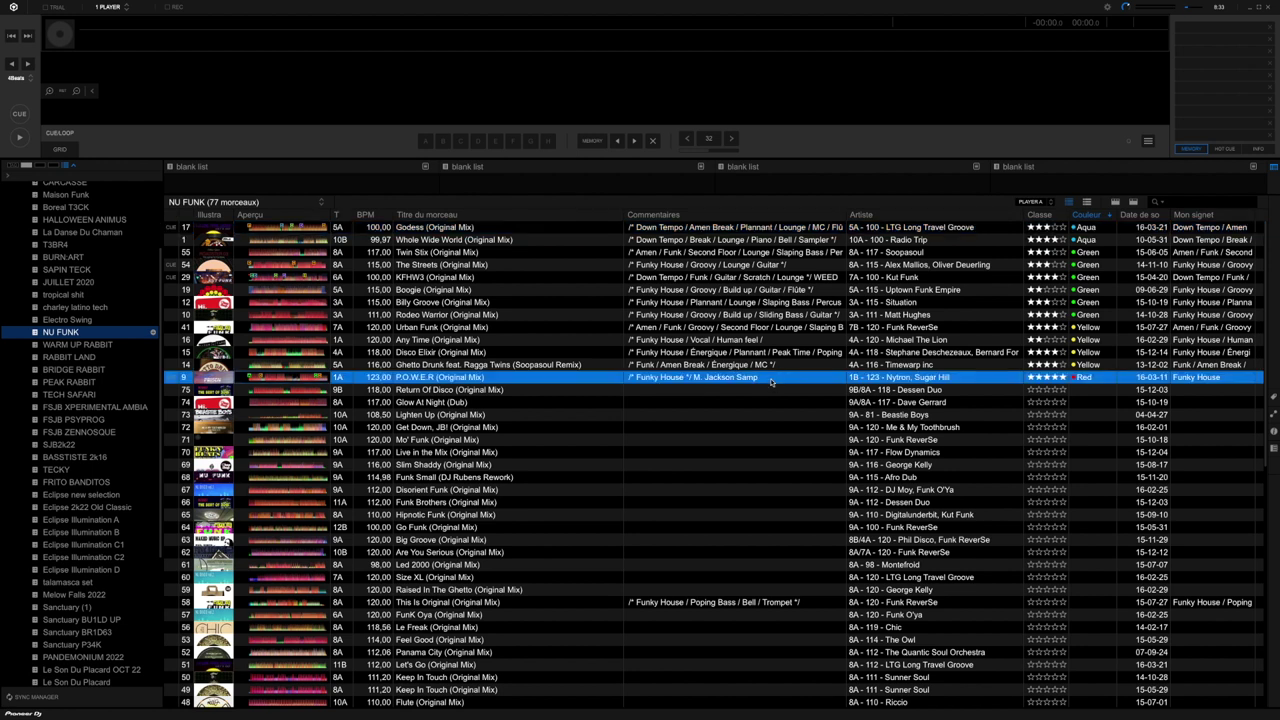
pyautogui.click(771, 378)
pyautogui.click(771, 378)
pyautogui.write('adkjhjkh')
pyautogui.press('BackSpace')
pyautogui.press('BackSpace')
pyautogui.press('BackSpace')
pyautogui.press('BackSpace')
pyautogui.press('BackSpace')
pyautogui.press('BackSpace')
pyautogui.press('BackSpace')
pyautogui.press('BackSpace')
# Enter "funky house piano" as the comment of the track Return Of Disco and erase it again.
pyautogui.click(712, 393)
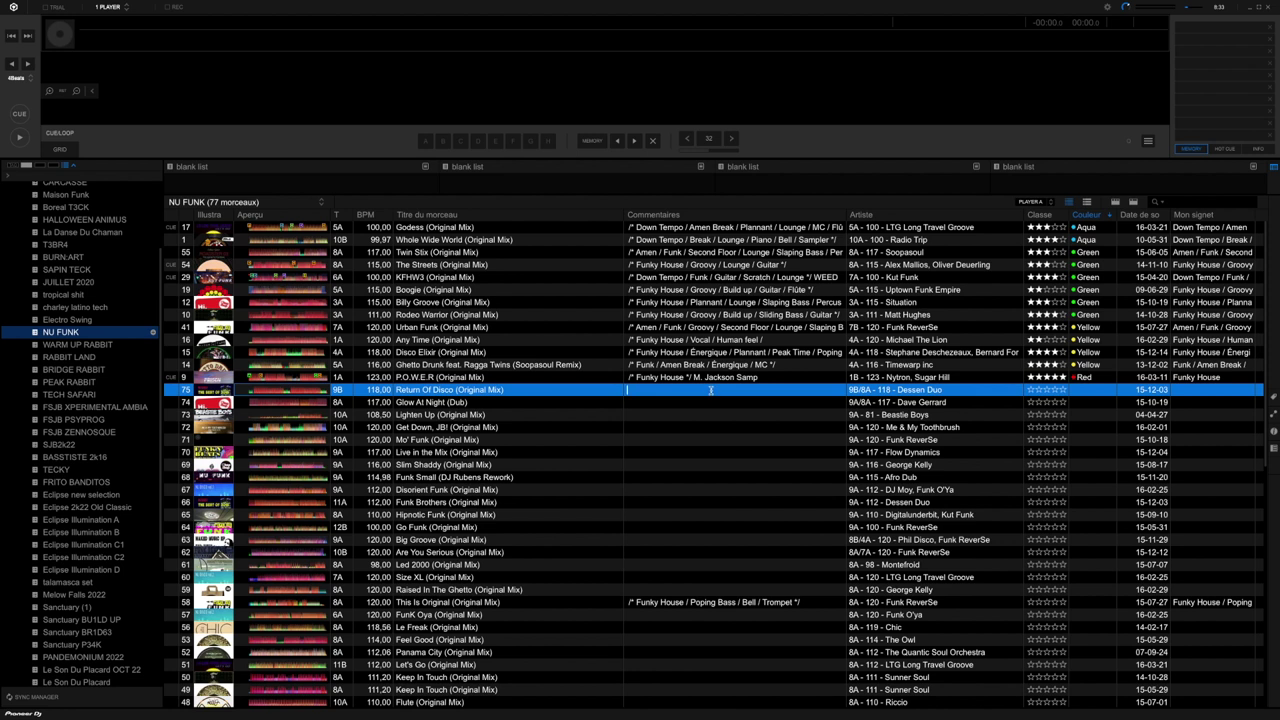
pyautogui.write('funky house piano')
pyautogui.press('BackSpace')
pyautogui.press('BackSpace')
pyautogui.press('BackSpace')
pyautogui.press('BackSpace')
pyautogui.press('BackSpace')
pyautogui.press('BackSpace')
pyautogui.press('BackSpace')
pyautogui.press('BackSpace')
pyautogui.press('BackSpace')
pyautogui.press('BackSpace')
pyautogui.press('BackSpace')
pyautogui.press('BackSpace')
pyautogui.press('BackSpace')
pyautogui.press('BackSpace')
pyautogui.press('BackSpace')
pyautogui.press('BackSpace')
# Look over the Mon signet tag categories beside the track list and hide them again.
pyautogui.click(1273, 398)
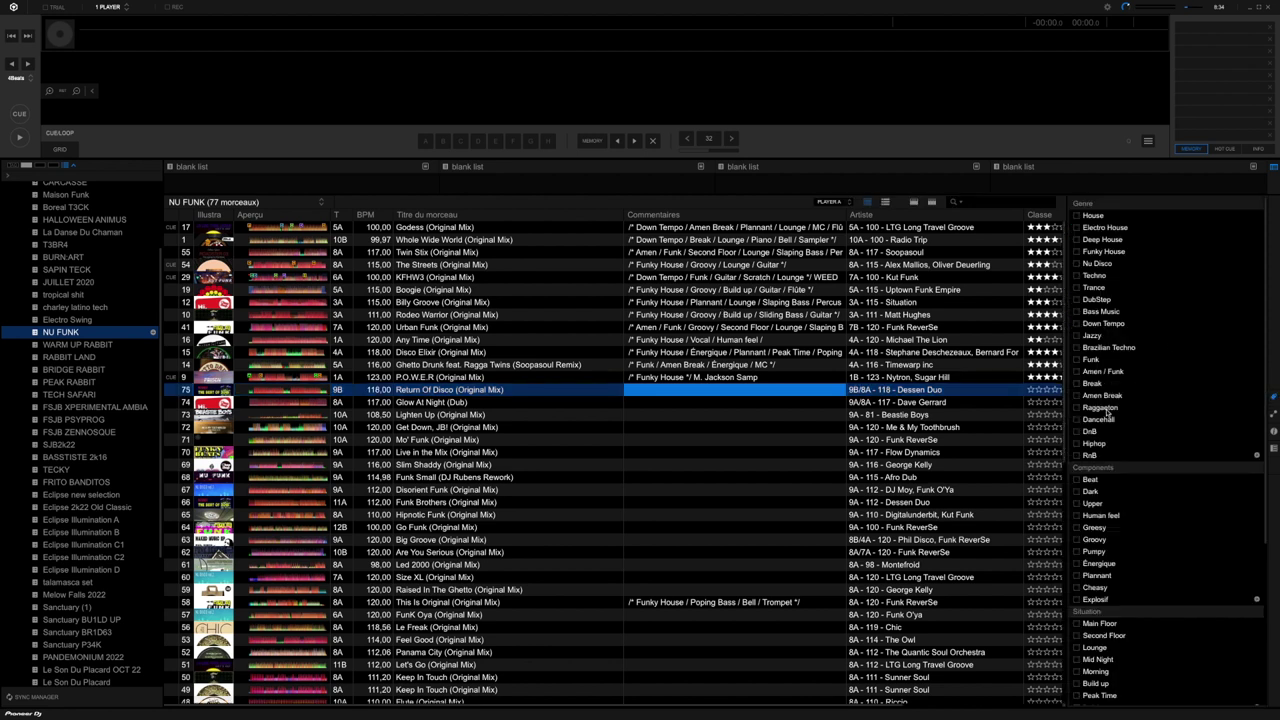
pyautogui.click(1273, 398)
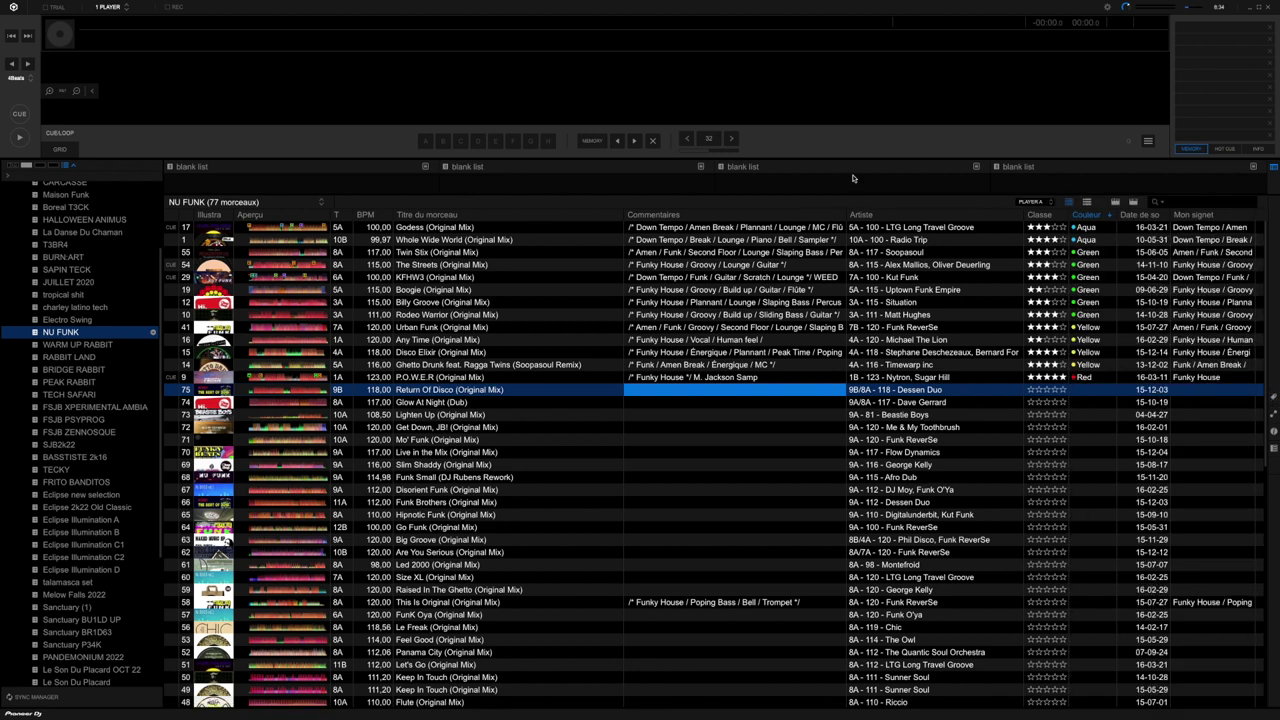
# Examine the advanced browsing preferences, including the option that adds Mon signet tags to Commentaires, and close the preferences.
pyautogui.click(1107, 10)
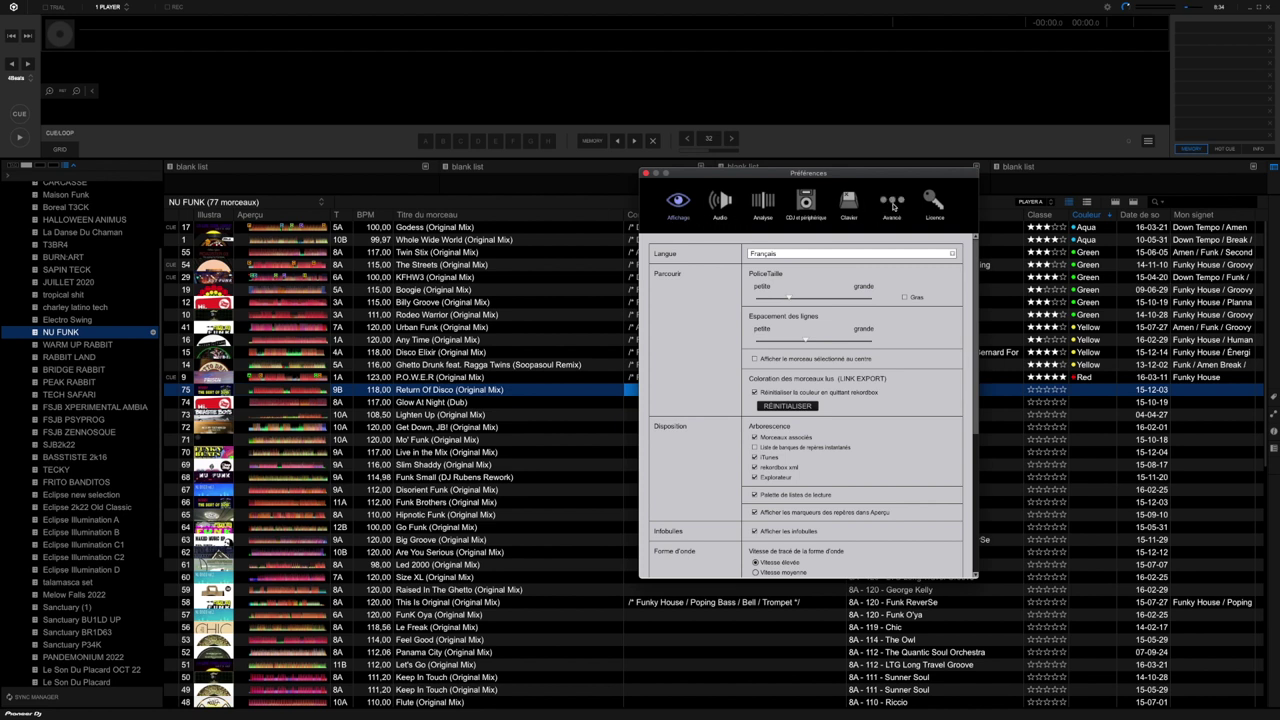
pyautogui.moveTo(893, 205); pyautogui.dragTo(843, 153)
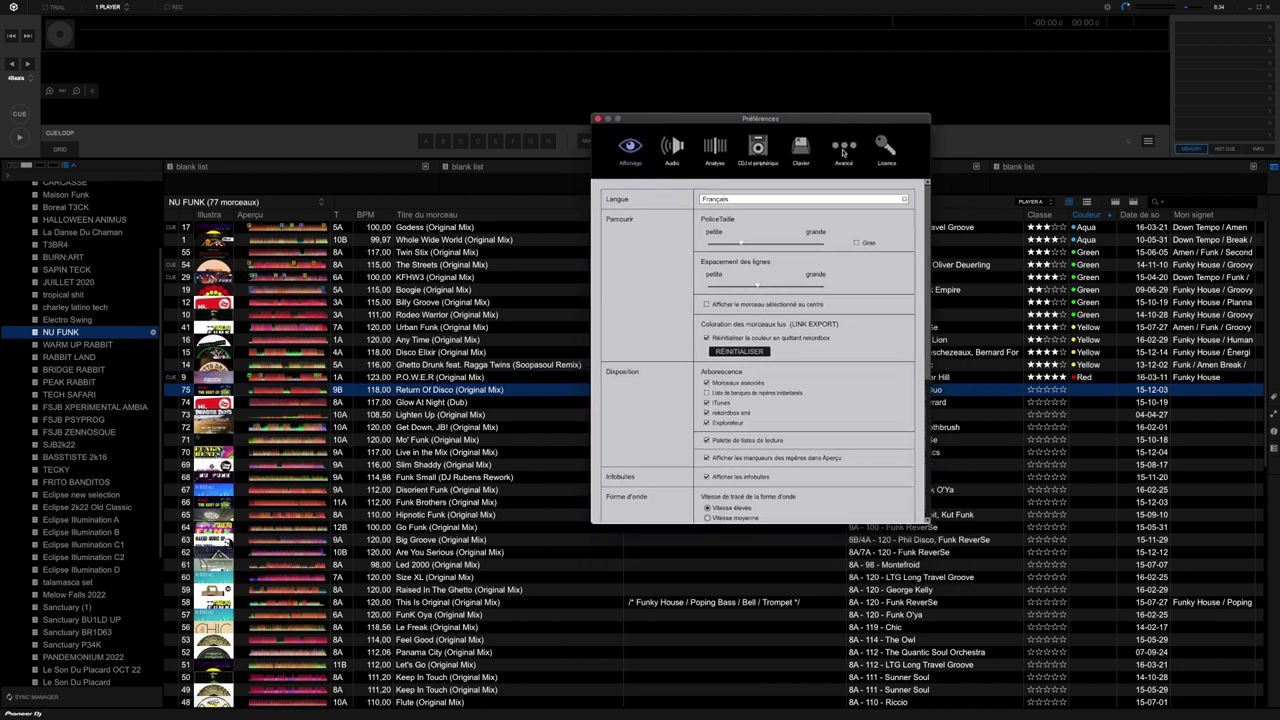
pyautogui.click(843, 153)
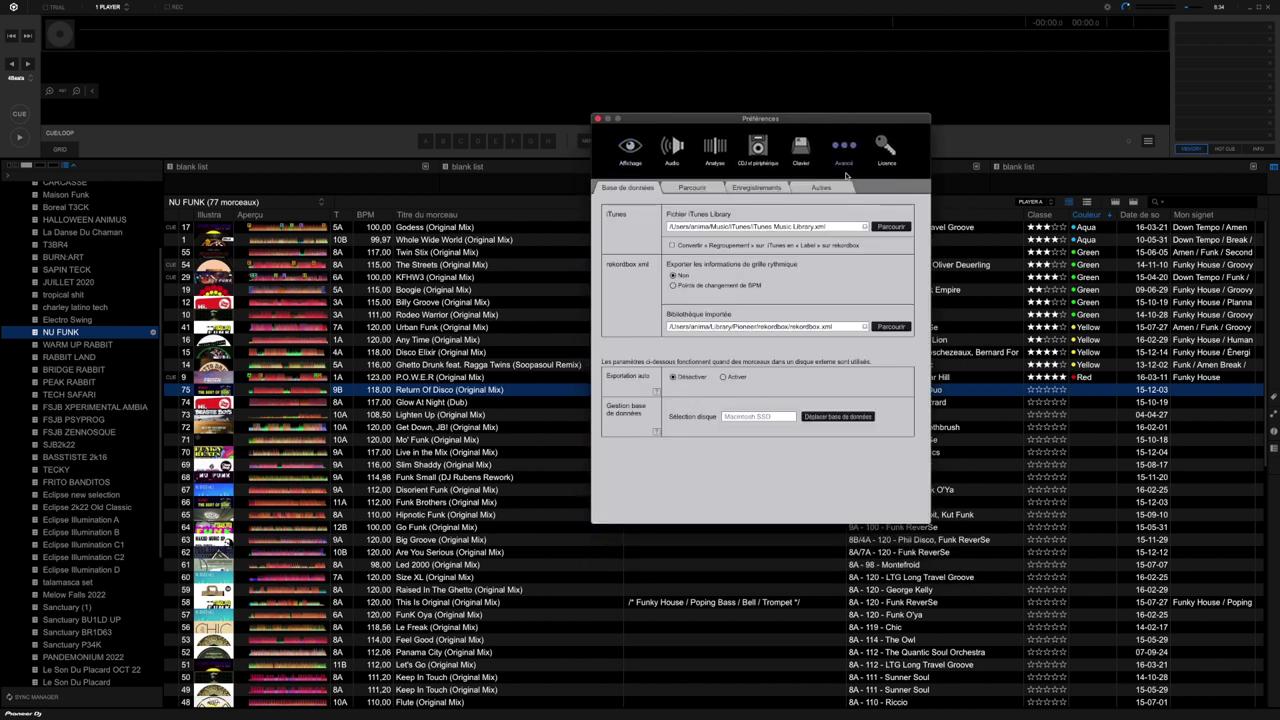
pyautogui.click(691, 188)
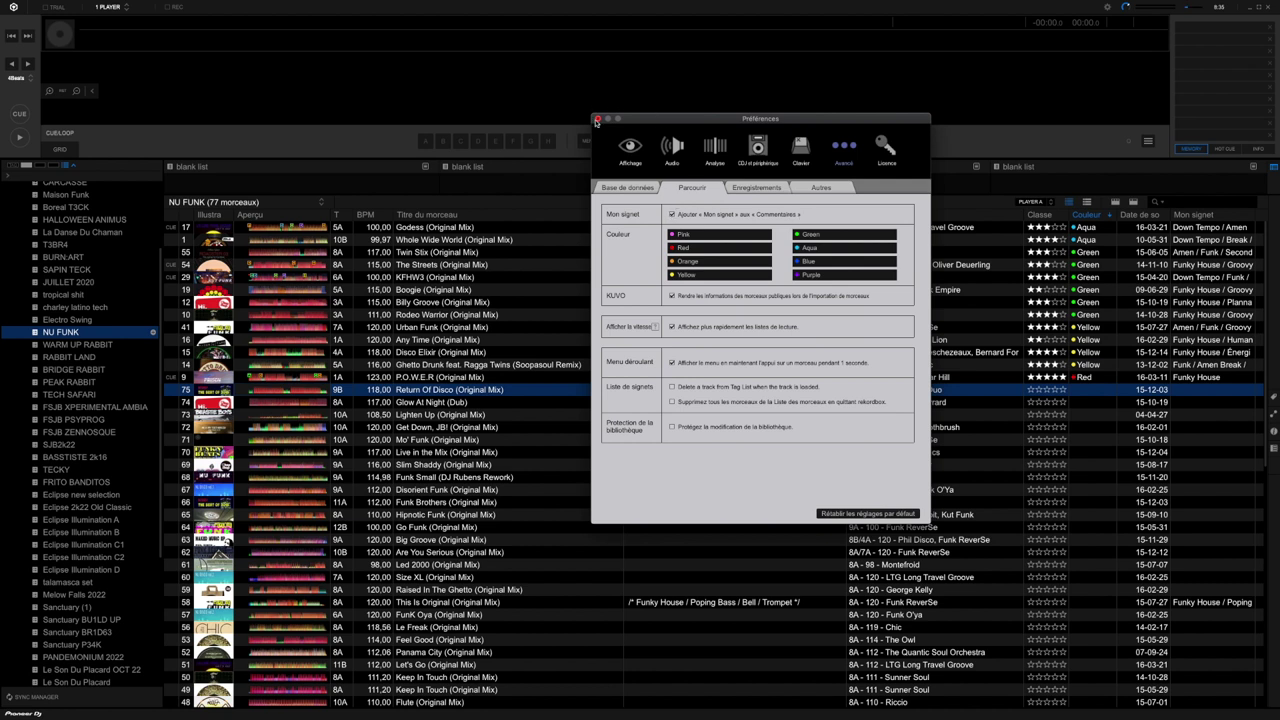
pyautogui.click(597, 120)
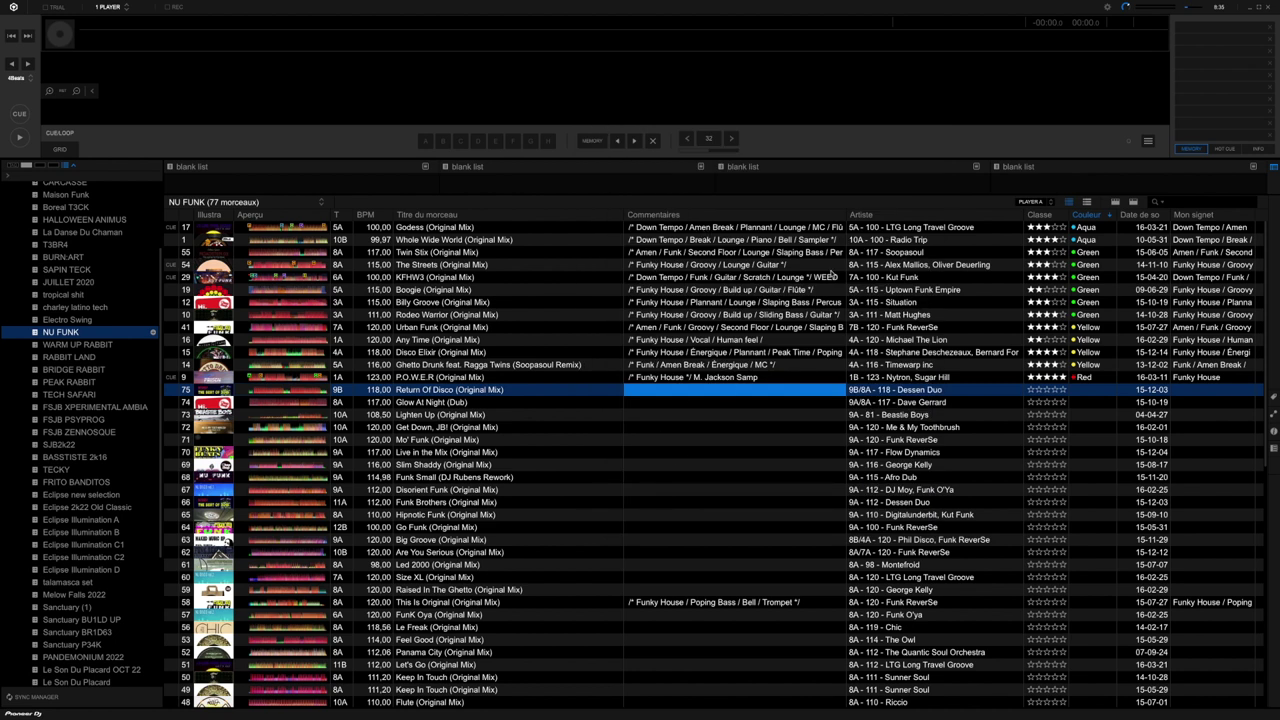
# Show the Mon signet tag categories beside the track list for the track Return Of Disco.
pyautogui.click(1274, 398)
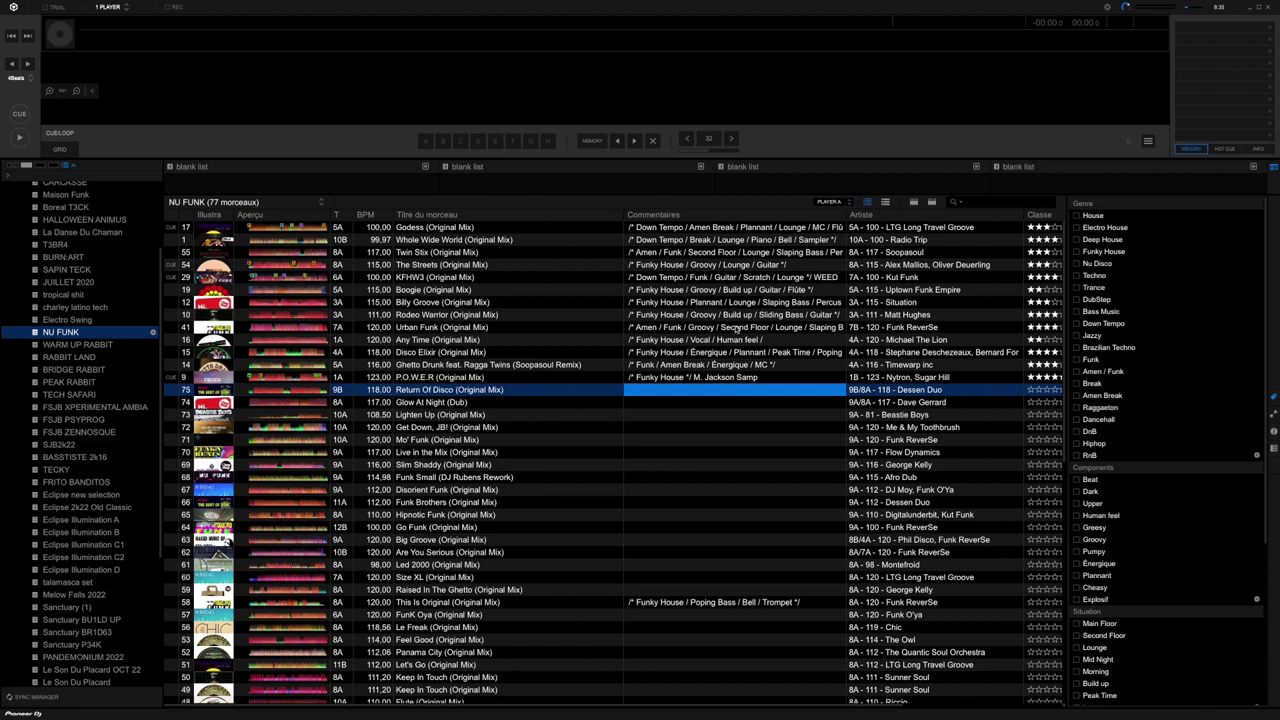
# Add a PunkRock tag to the Genre category of Mon signet, then tick and untick it for the track P.O.W.E.R.
pyautogui.click(1272, 418)
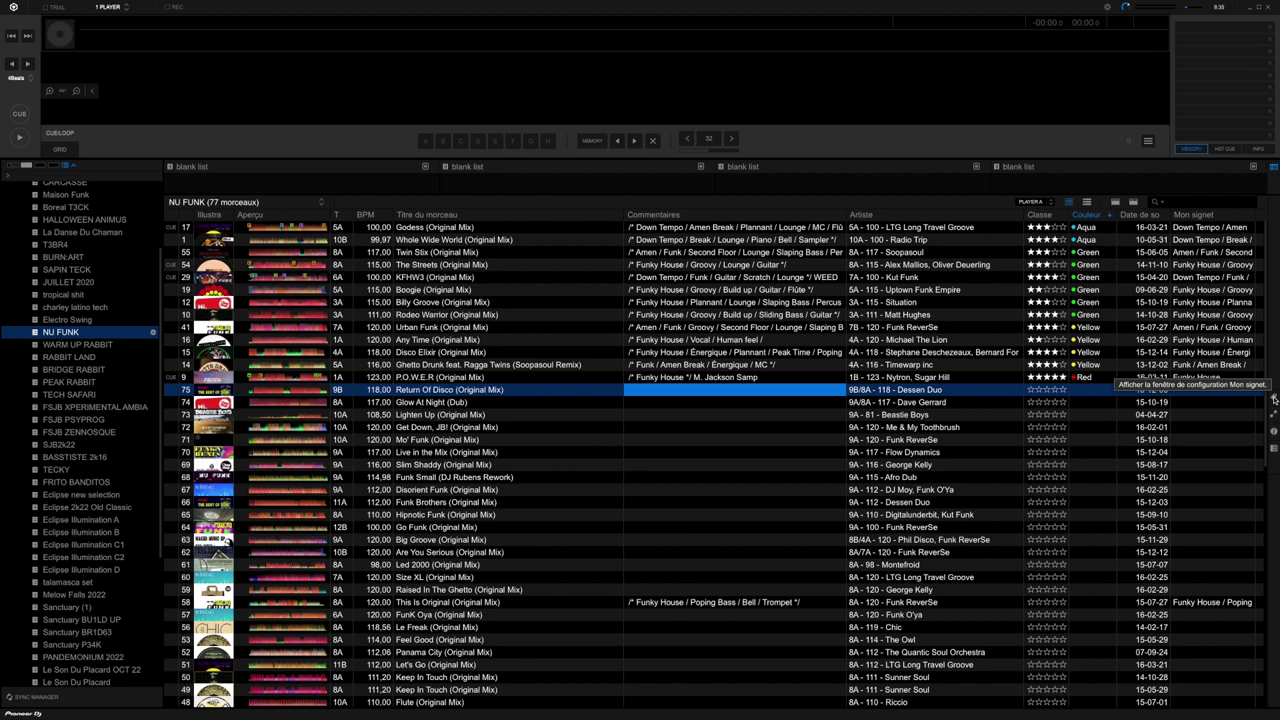
pyautogui.click(1273, 399)
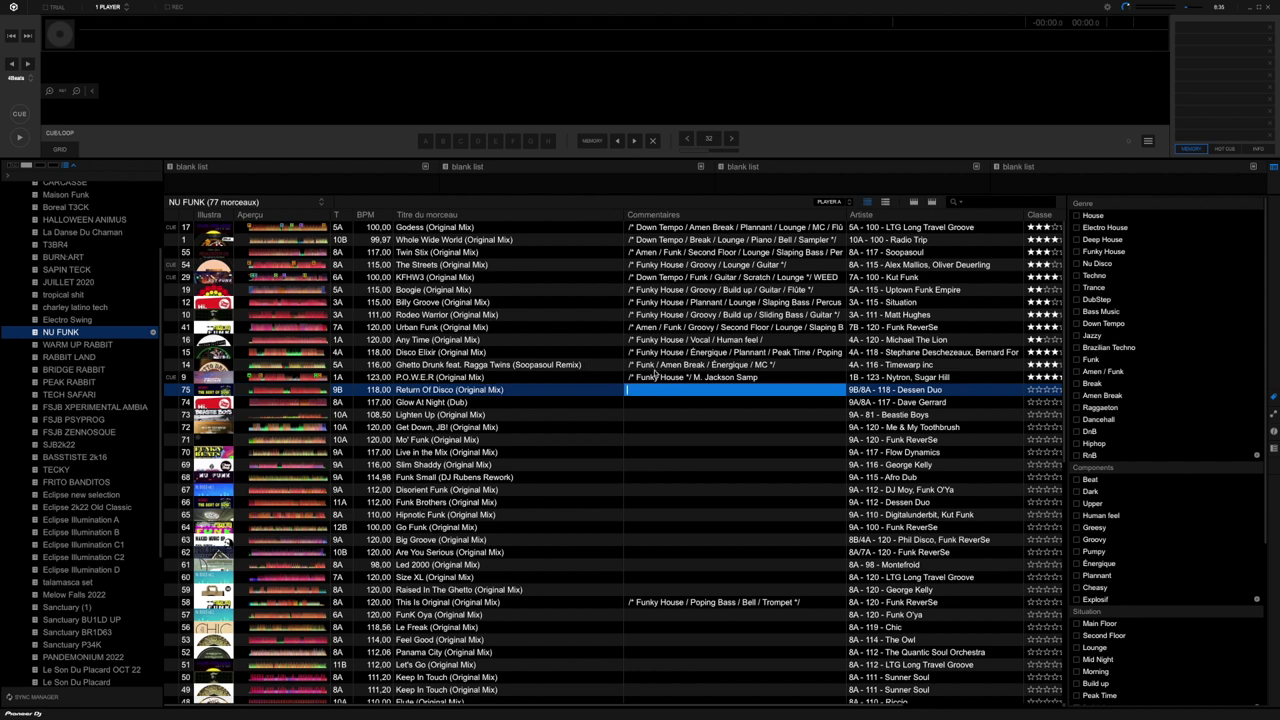
pyautogui.click(664, 378)
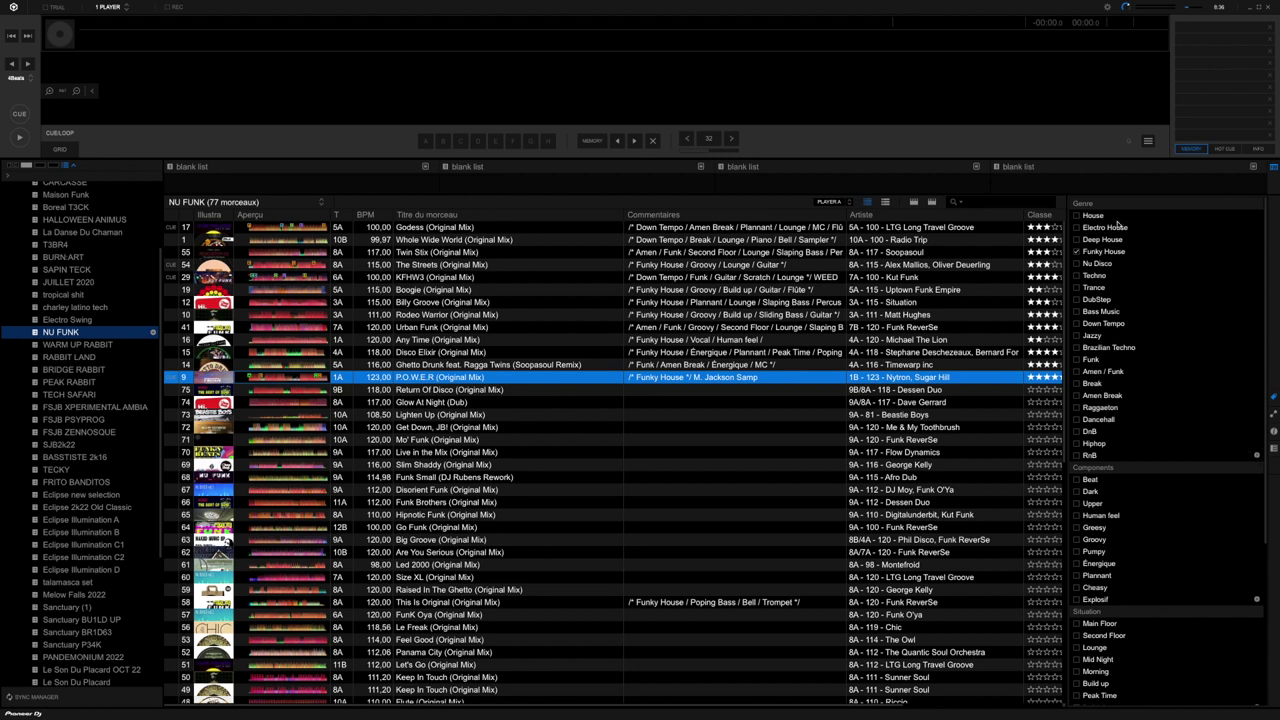
pyautogui.click(1258, 456)
pyautogui.write('Pun')
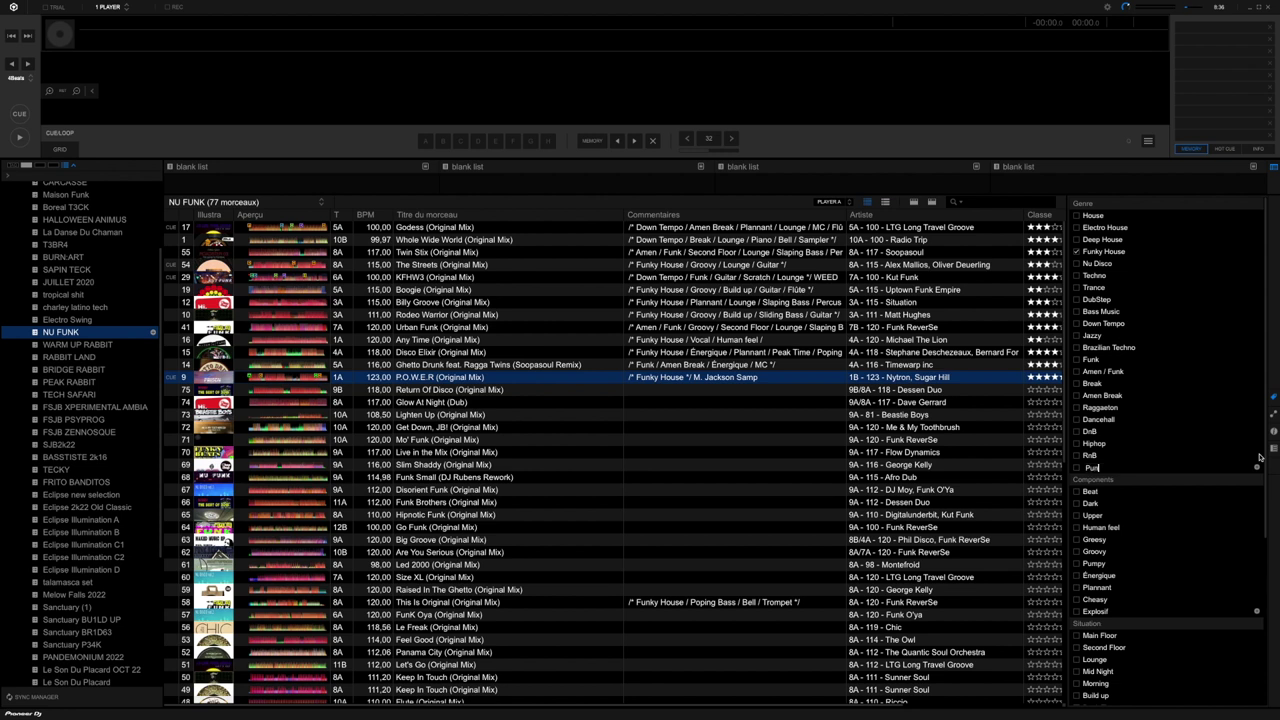
pyautogui.write('kRo')
pyautogui.click(1078, 467)
pyautogui.click(1078, 468)
# Look through the Components, Situation and Instruments categories of Mon signet and hide the tags again.
pyautogui.scroll(-5, 1210, 600)
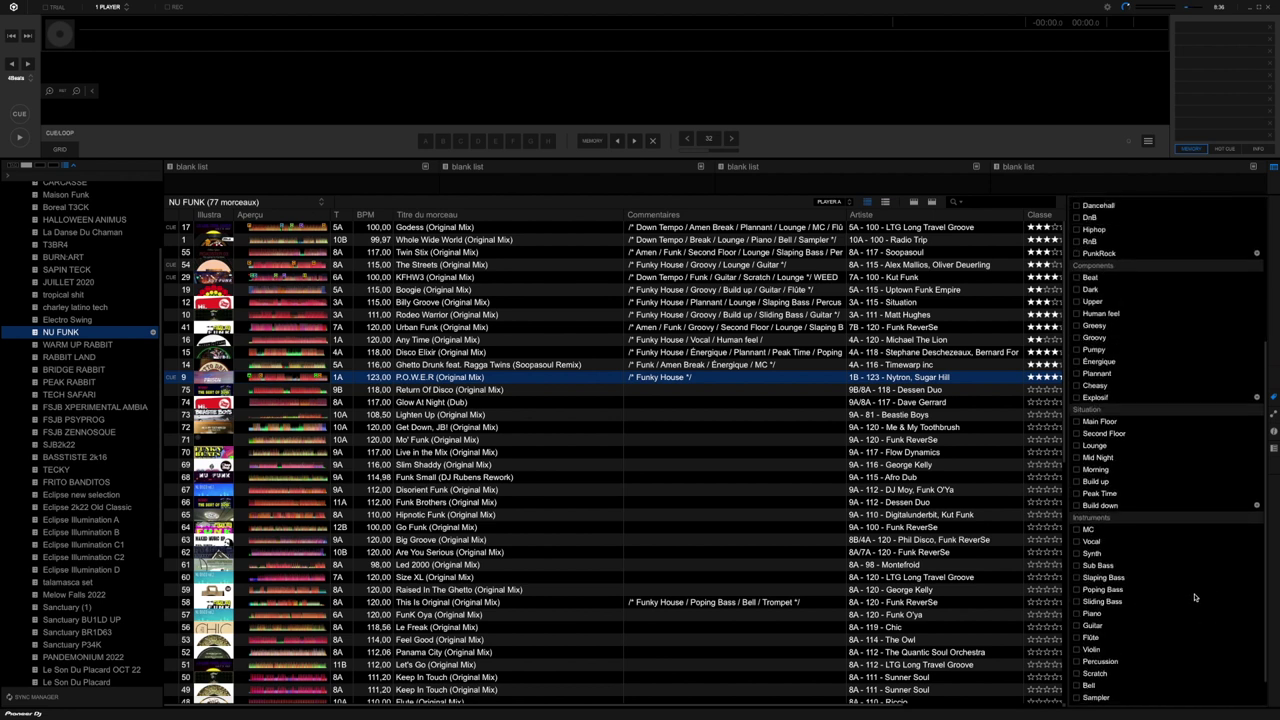
pyautogui.scroll(5, 1194, 597)
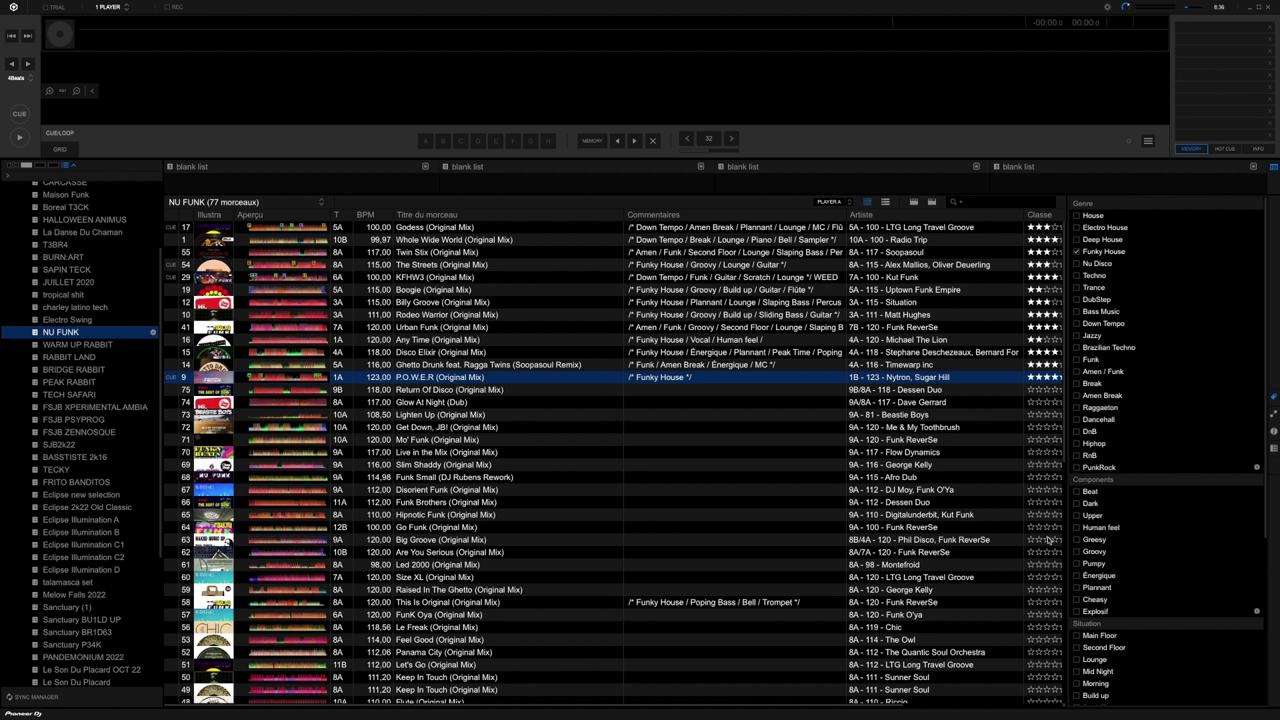
pyautogui.scroll(-3, 1105, 490)
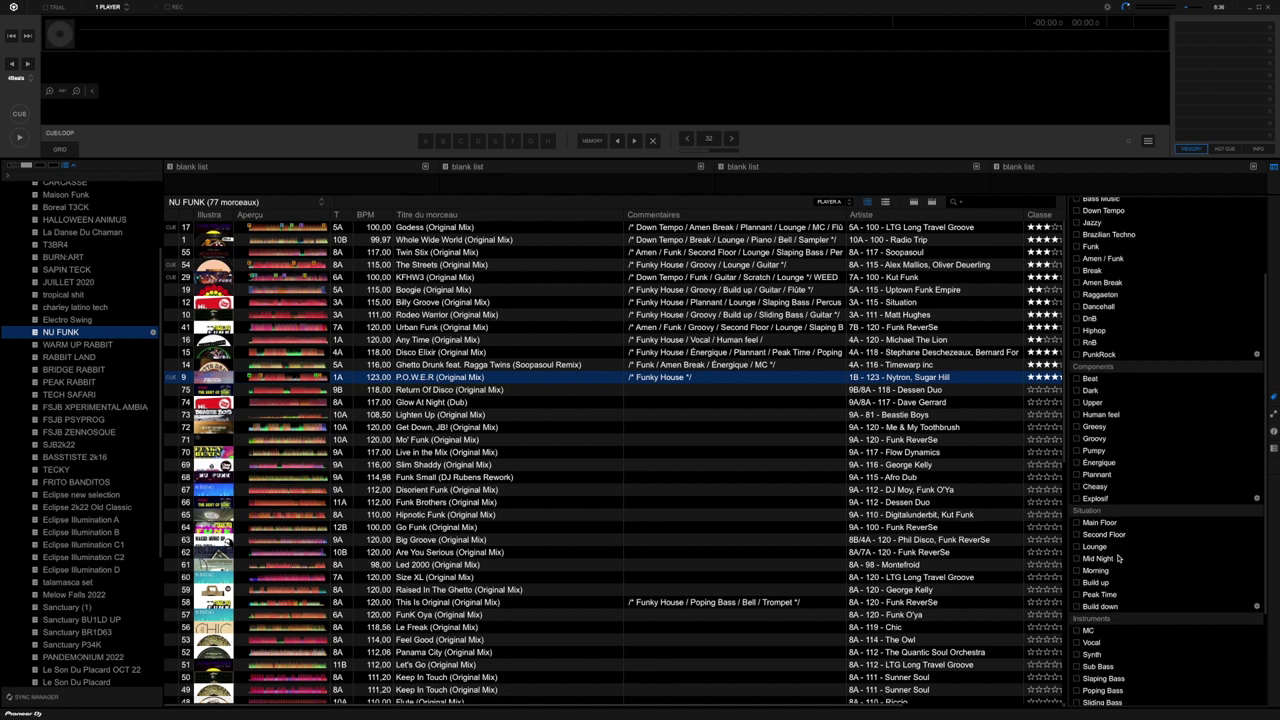
pyautogui.scroll(-4, 1097, 528)
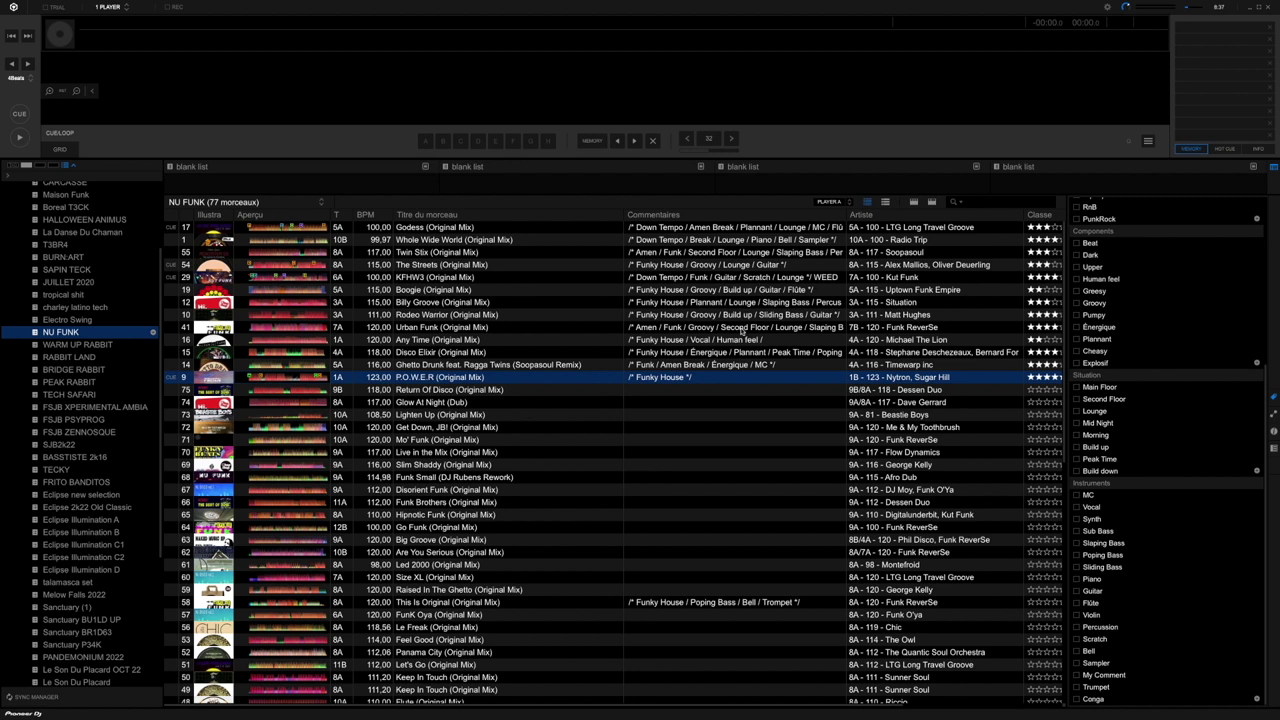
pyautogui.click(1274, 399)
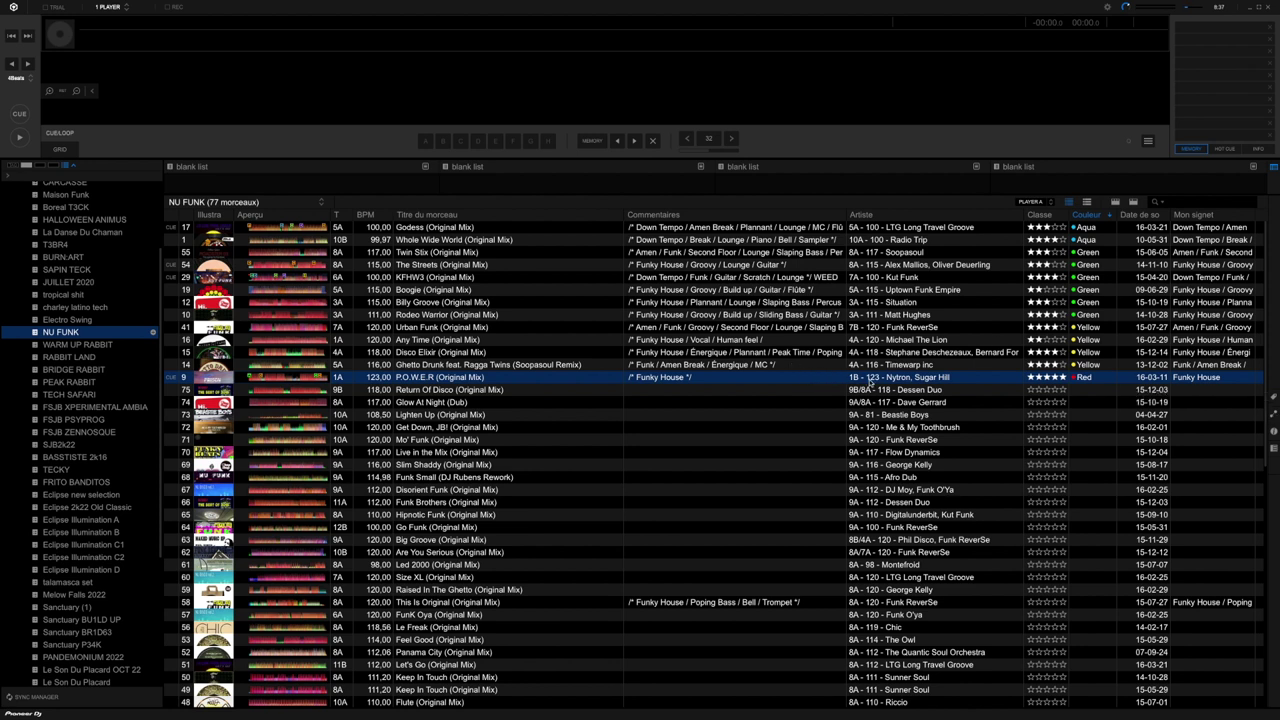
# Show the associated tracks for P.O.W.E.R and examine their matching criteria with BPM switched off and on again.
pyautogui.click(1273, 418)
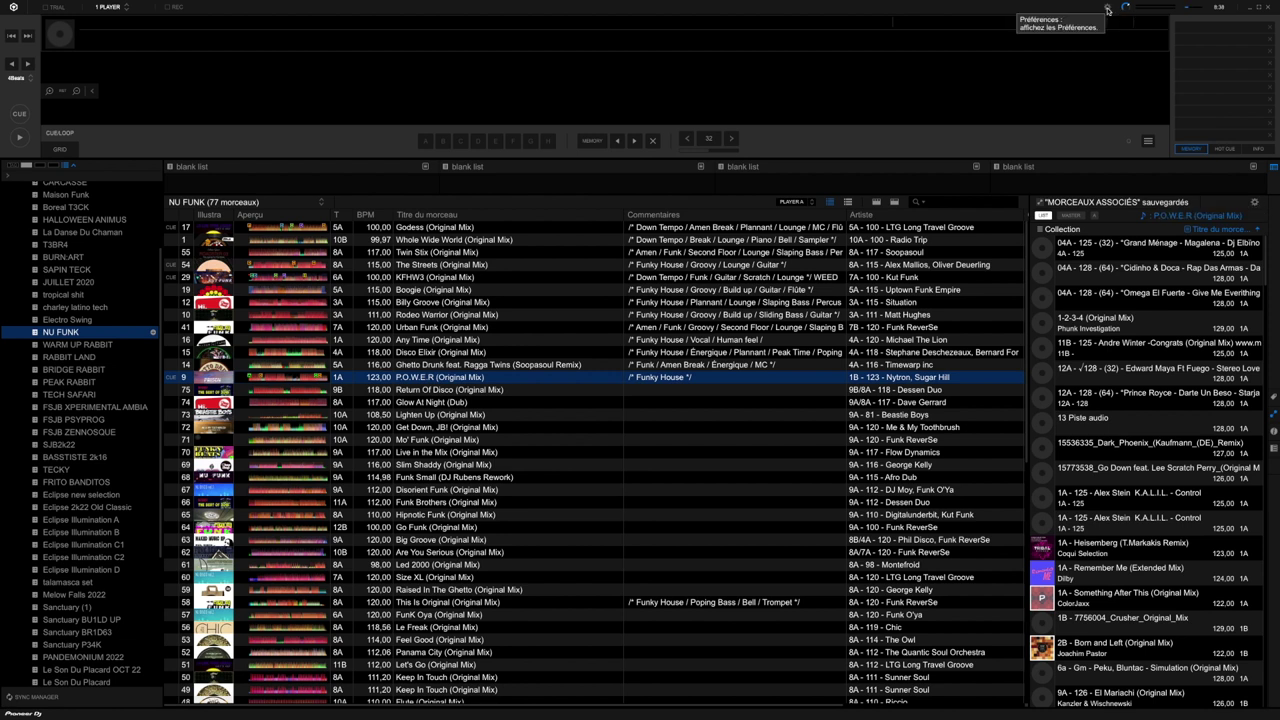
pyautogui.click(1256, 204)
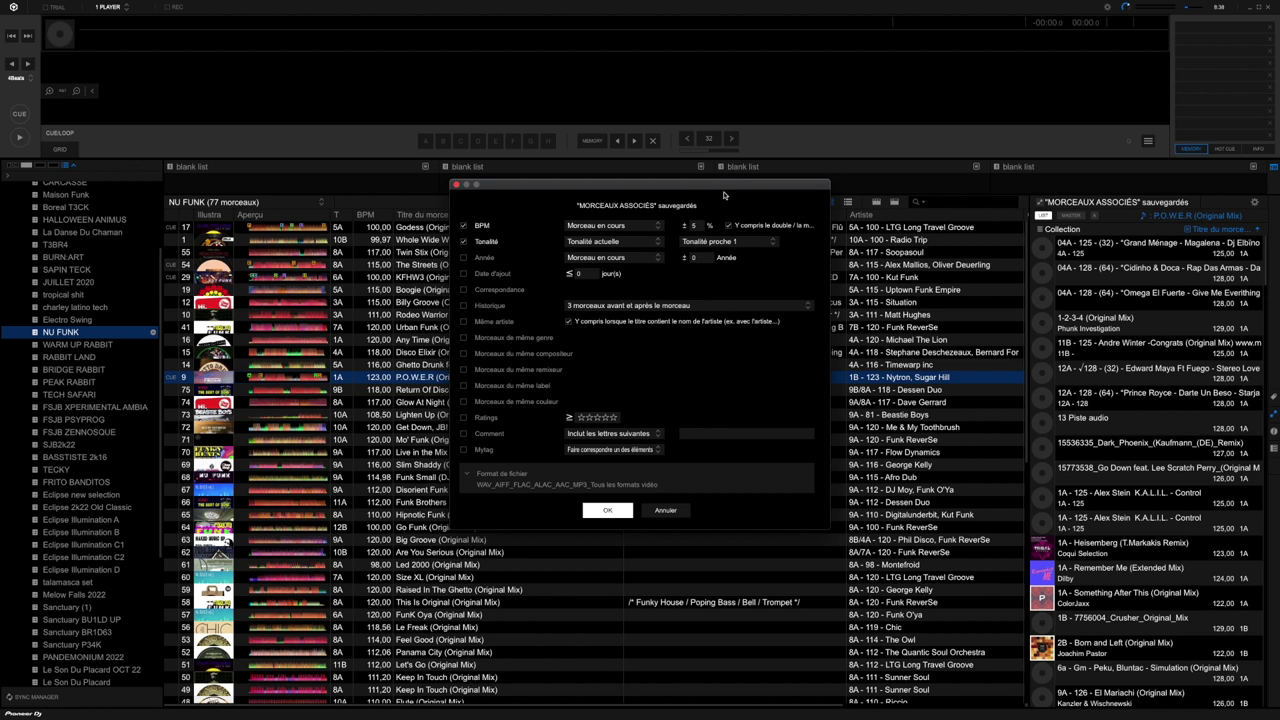
pyautogui.click(464, 227)
pyautogui.click(464, 226)
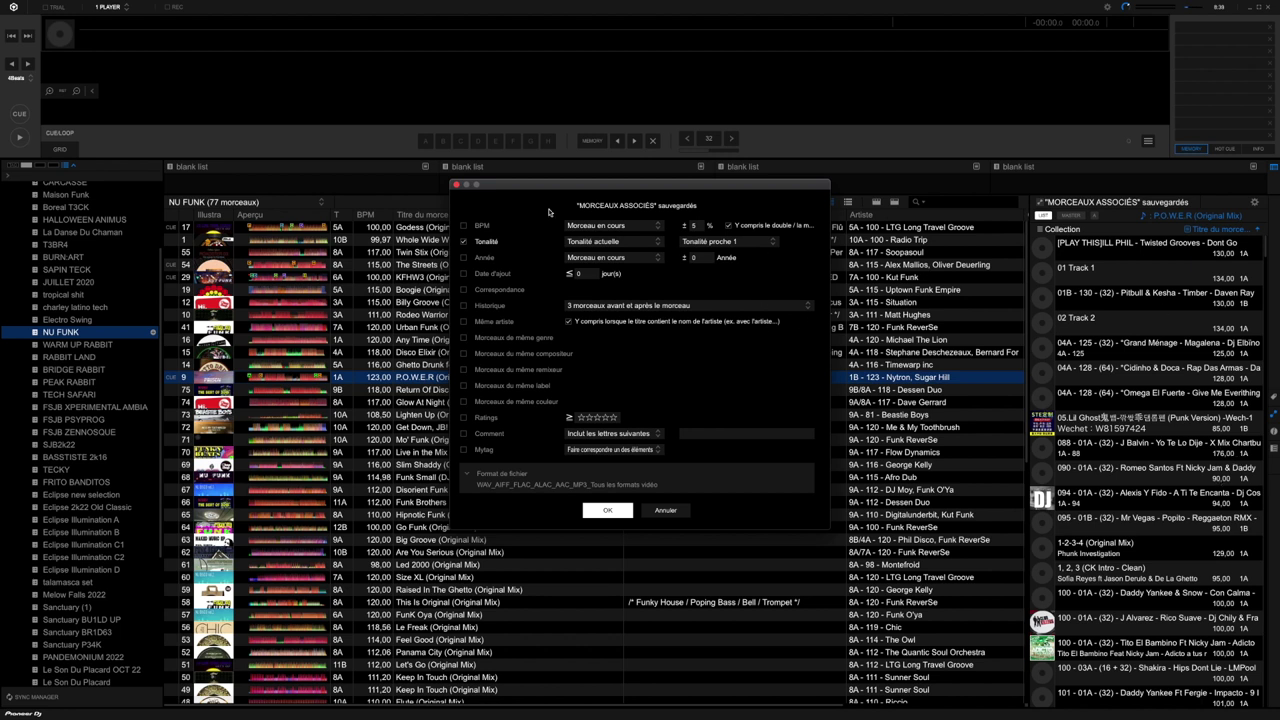
pyautogui.click(464, 227)
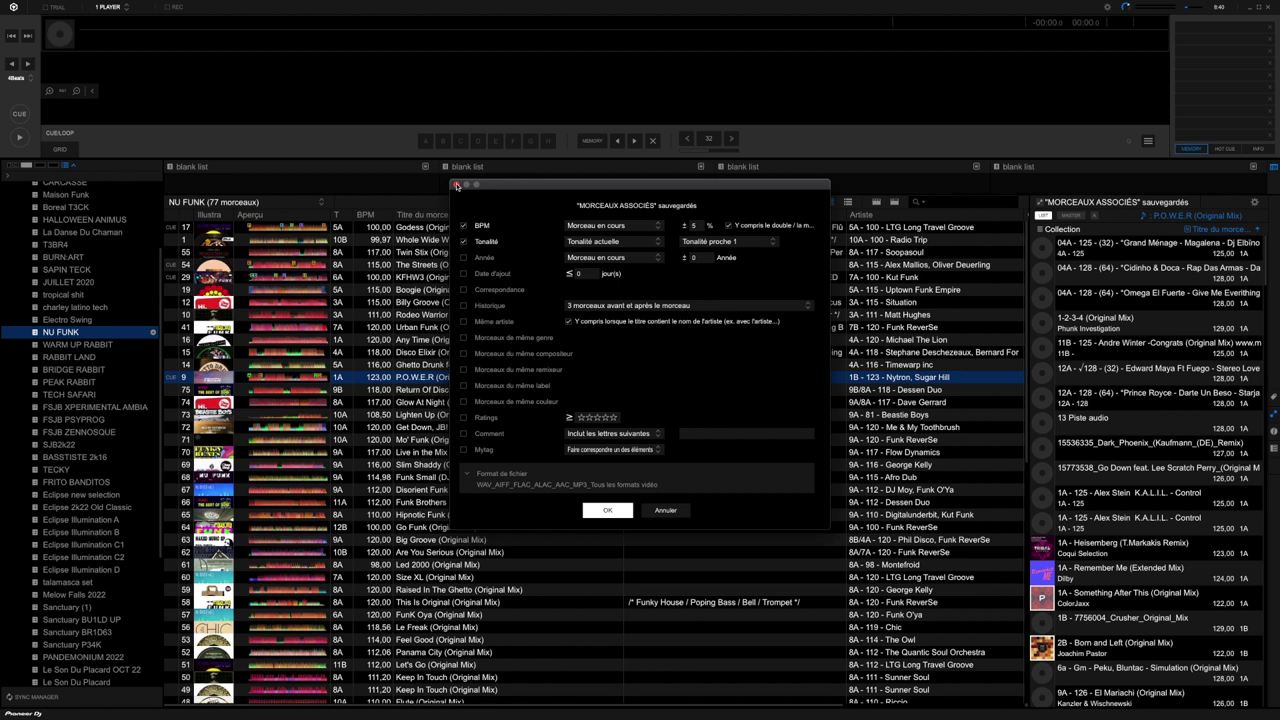
pyautogui.click(457, 185)
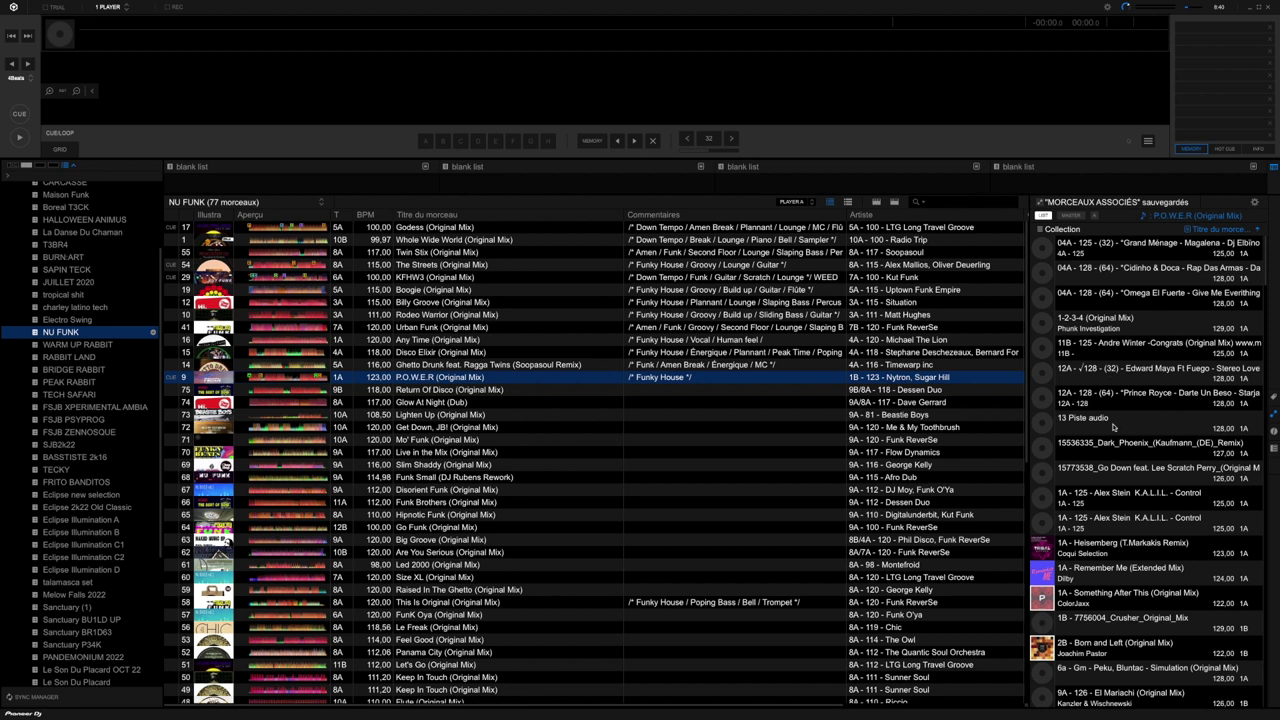
pyautogui.moveTo(1113, 396); pyautogui.dragTo(1150, 365)
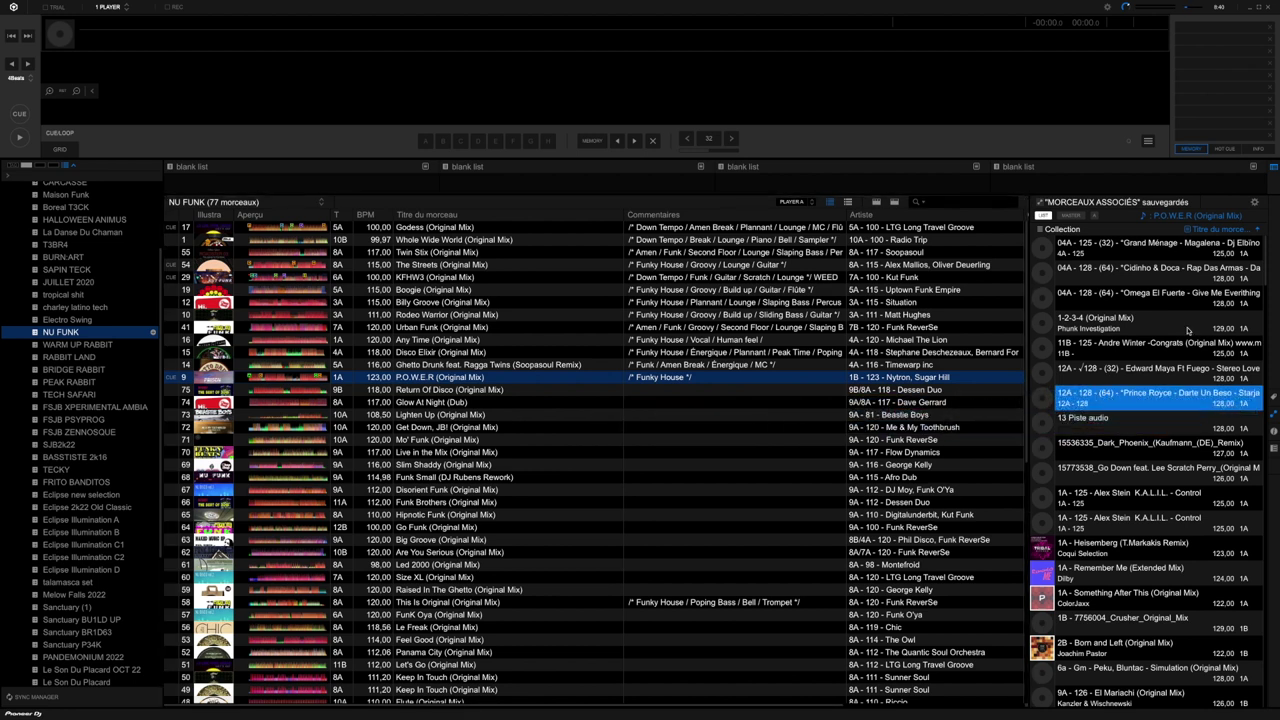
# Show the information of the track P.O.W.E.R, first its summary and then its editable Infos fields.
pyautogui.click(1274, 431)
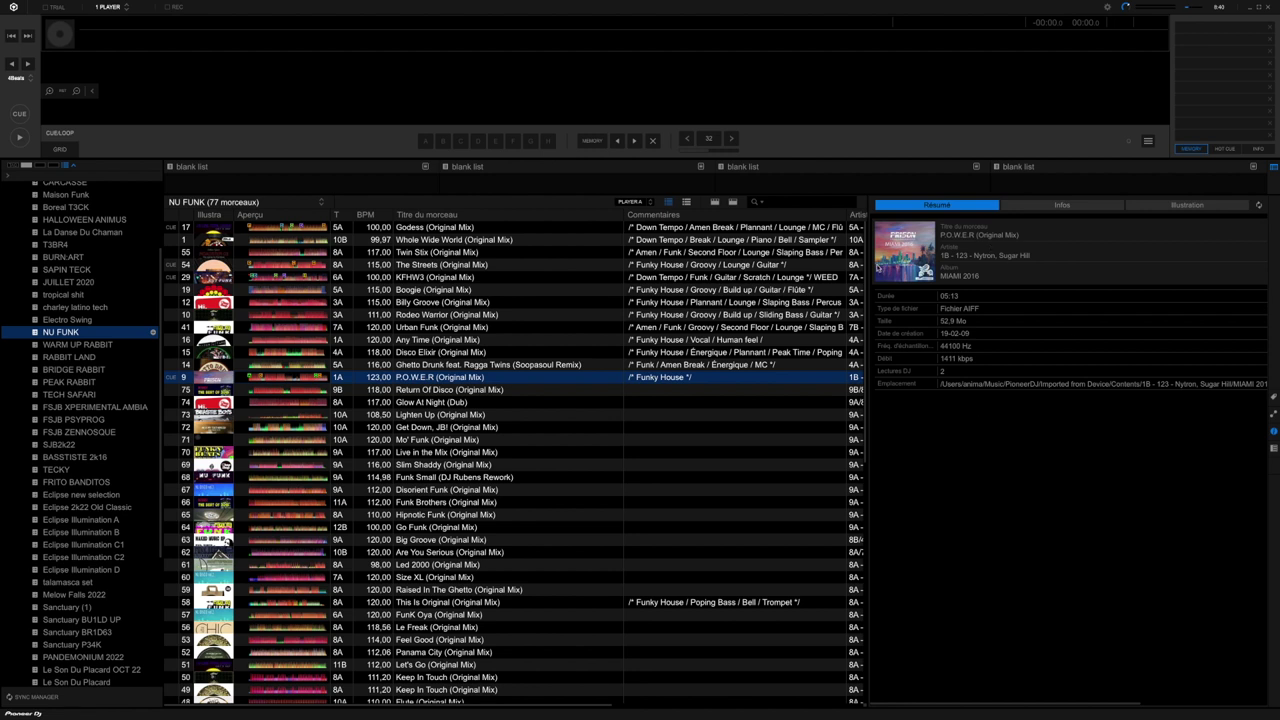
pyautogui.moveTo(590, 708)
pyautogui.click(1057, 208)
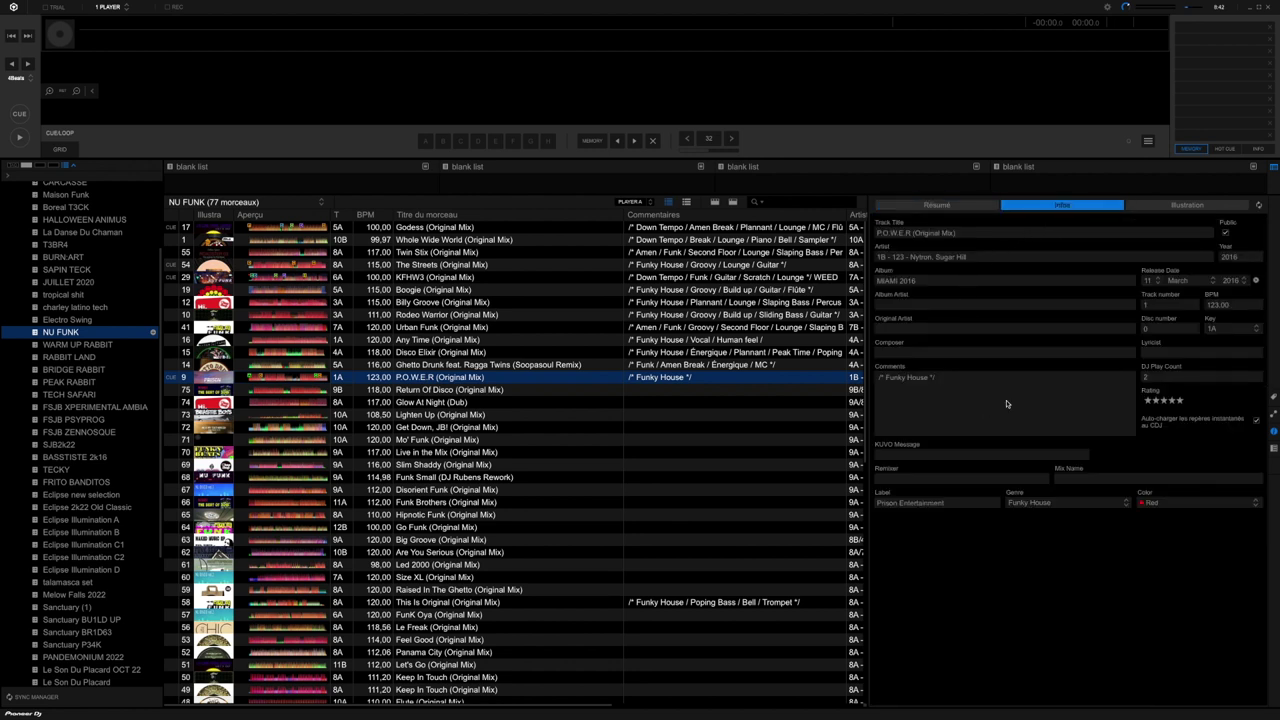
# Enter "kjhlsdkjfhs" in the title field of the track P.O.W.E.R and erase it again.
pyautogui.click(988, 236)
pyautogui.write('kjhlsdkjfhs')
pyautogui.press('BackSpace')
pyautogui.press('BackSpace')
pyautogui.press('BackSpace')
pyautogui.press('BackSpace')
pyautogui.press('BackSpace')
pyautogui.press('BackSpace')
pyautogui.press('BackSpace')
pyautogui.press('BackSpace')
pyautogui.press('BackSpace')
pyautogui.press('BackSpace')
pyautogui.press('BackSpace')
pyautogui.press('BackSpace')
# Examine the BPM field and key choices of P.O.W.E.R, then look across the columns of the NU FUNK track list.
pyautogui.click(1221, 307)
pyautogui.click(1257, 329)
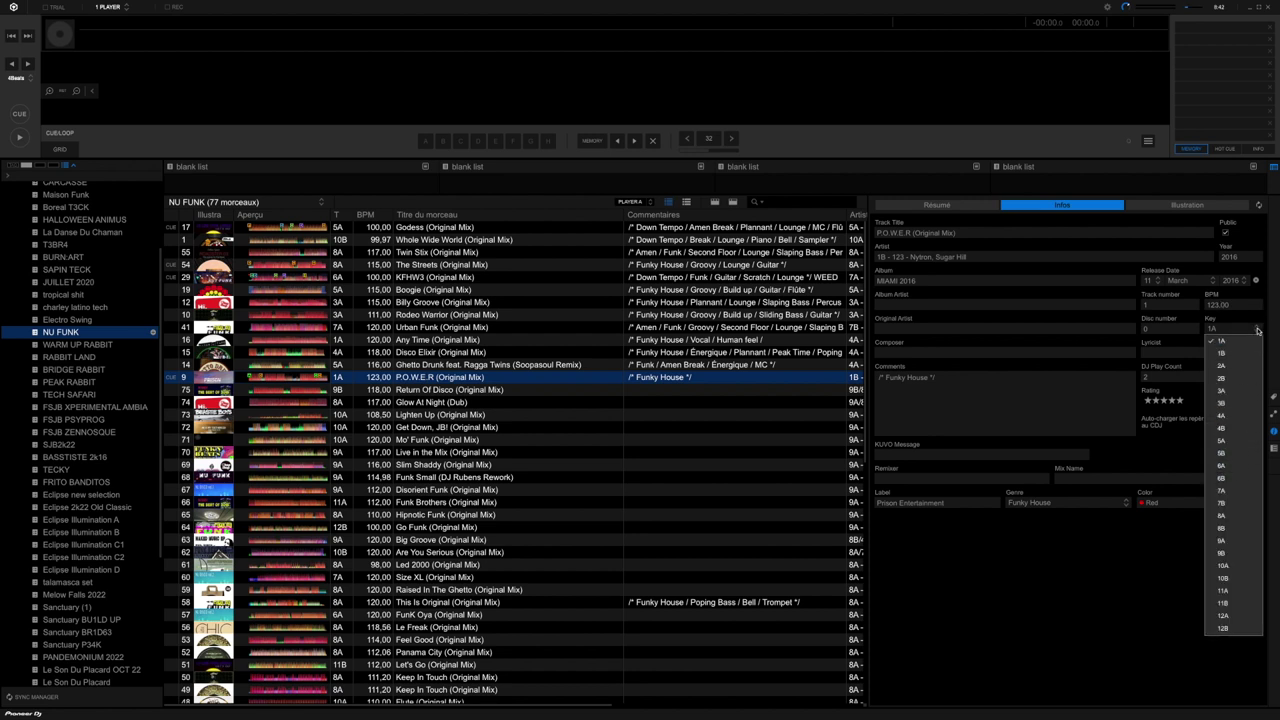
pyautogui.click(1257, 330)
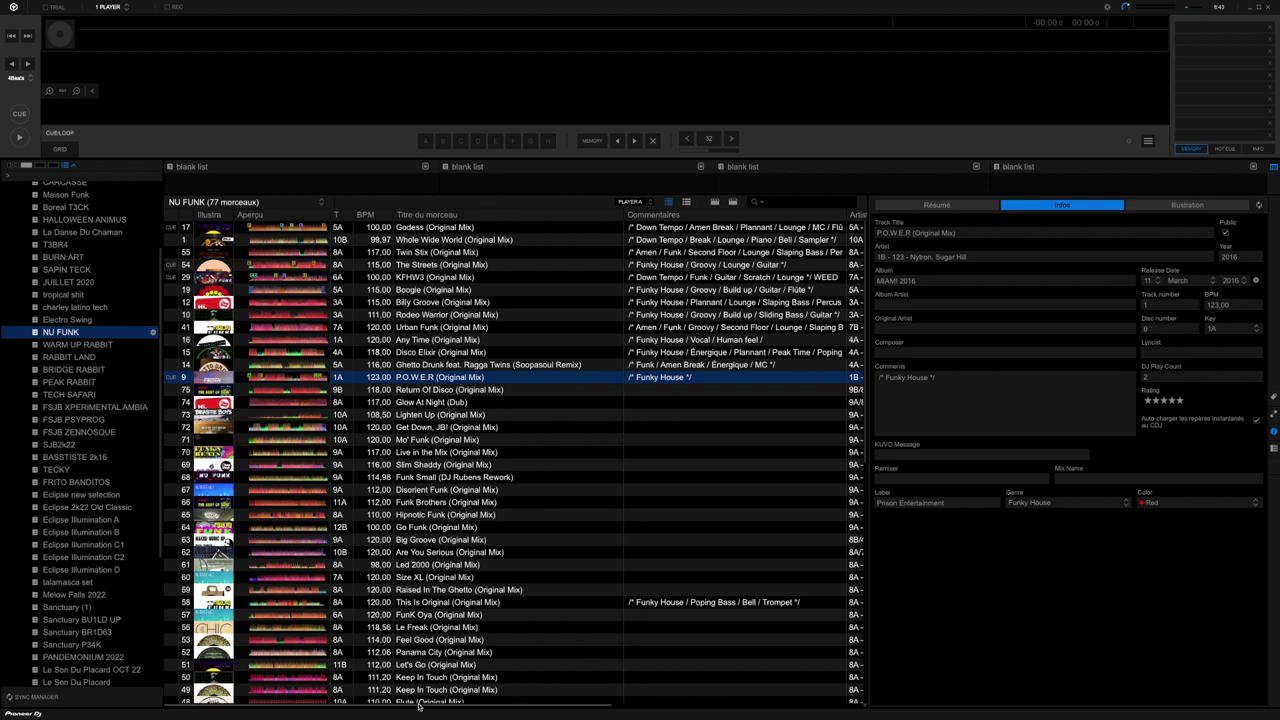
pyautogui.moveTo(420, 707); pyautogui.dragTo(729, 700)
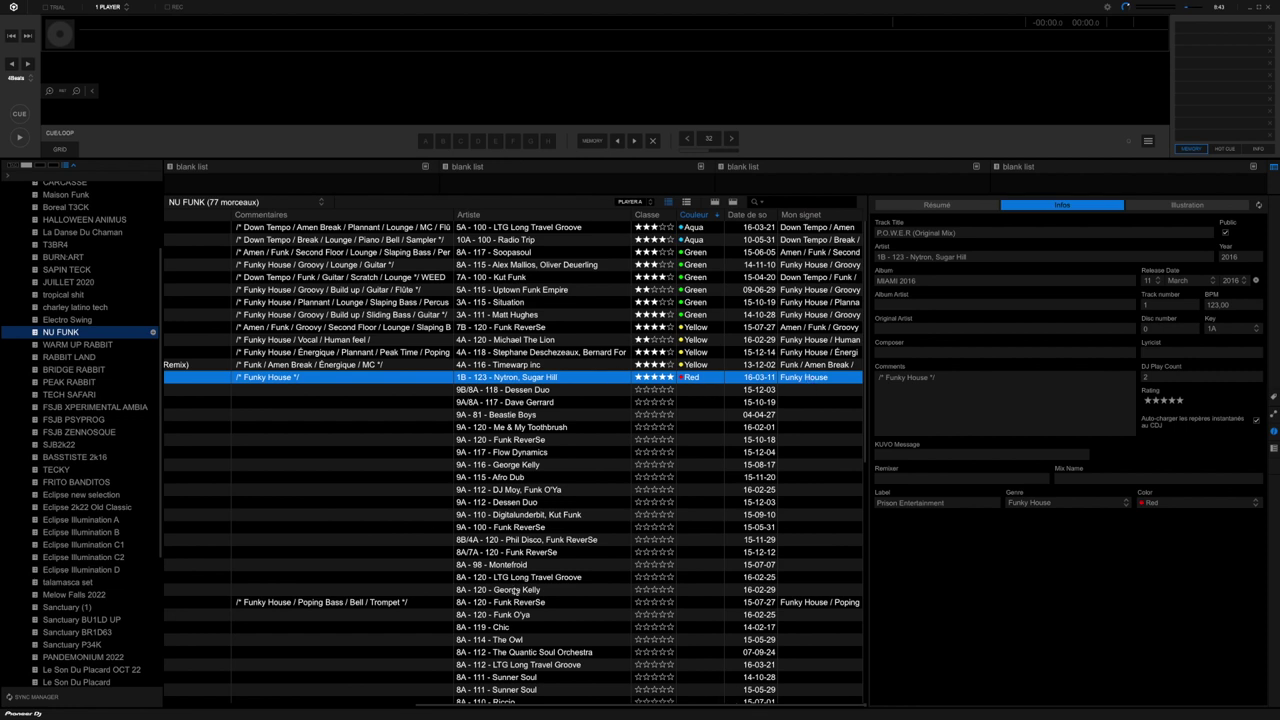
pyautogui.hscroll(-10, 630, 700)
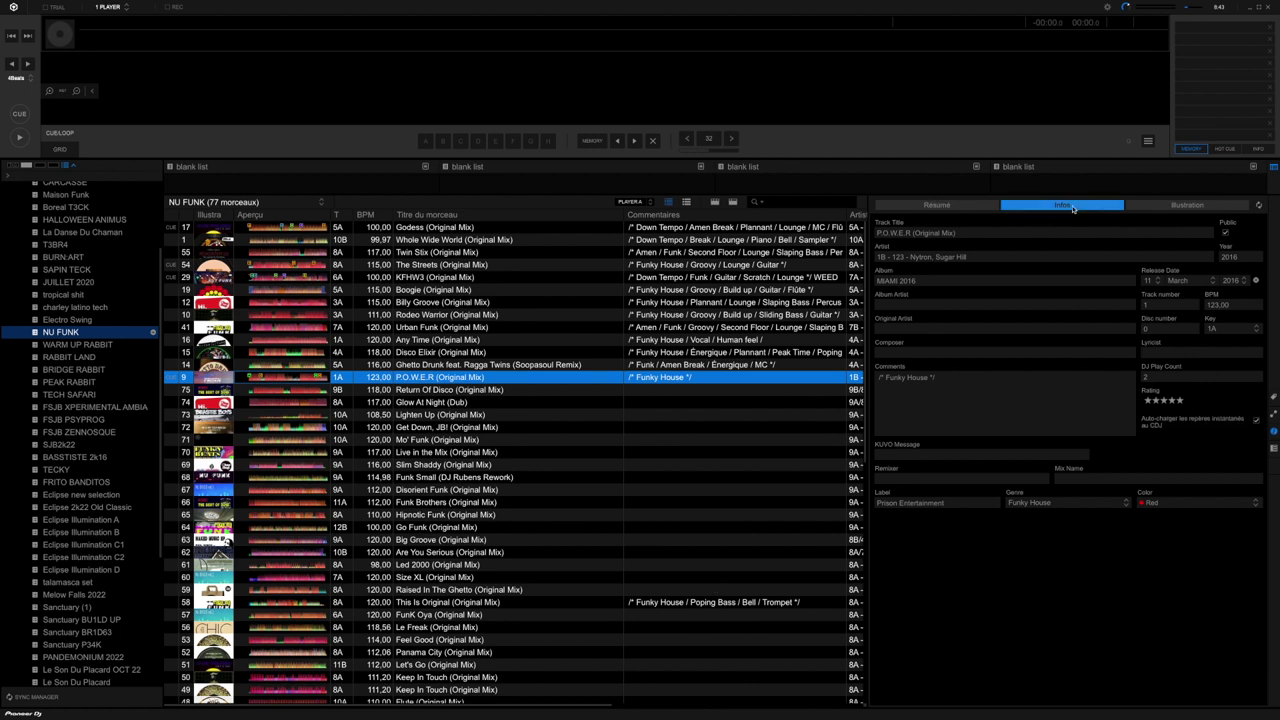
# Show the sub-window with the Collection beside the track list and select the NU FUNK playlist in the main tree.
pyautogui.click(1274, 450)
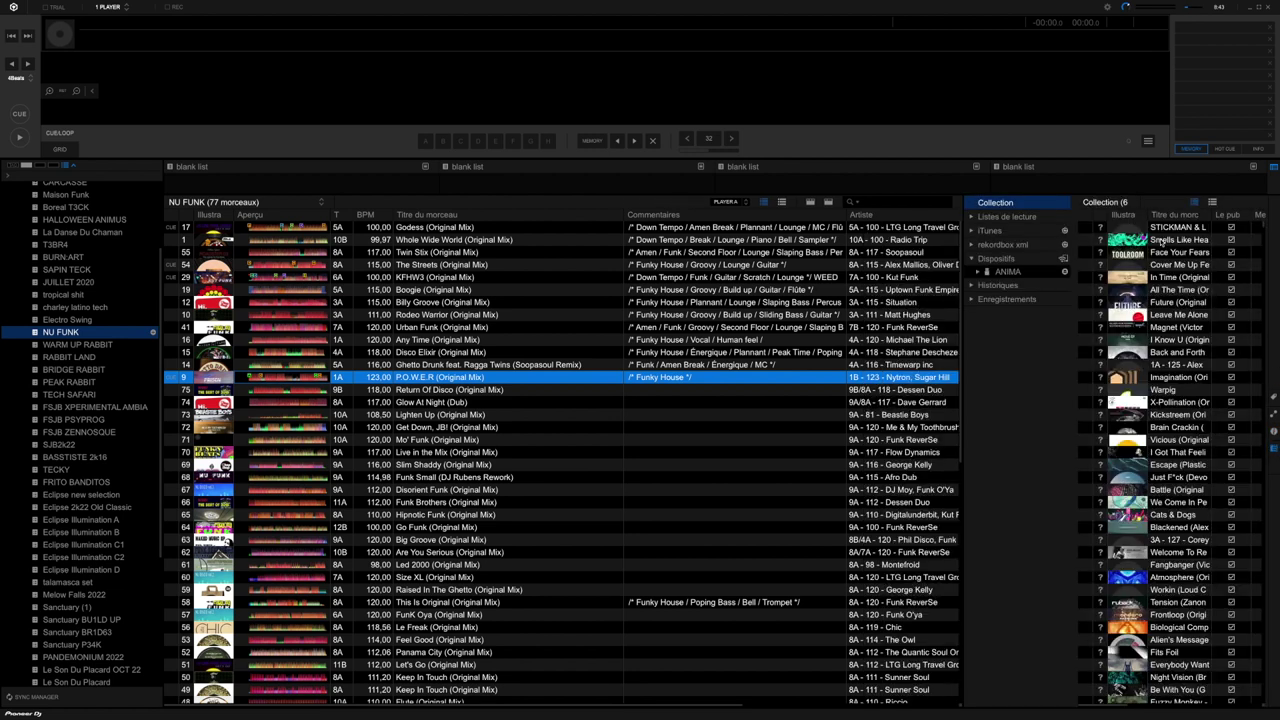
pyautogui.click(75, 357)
pyautogui.click(68, 334)
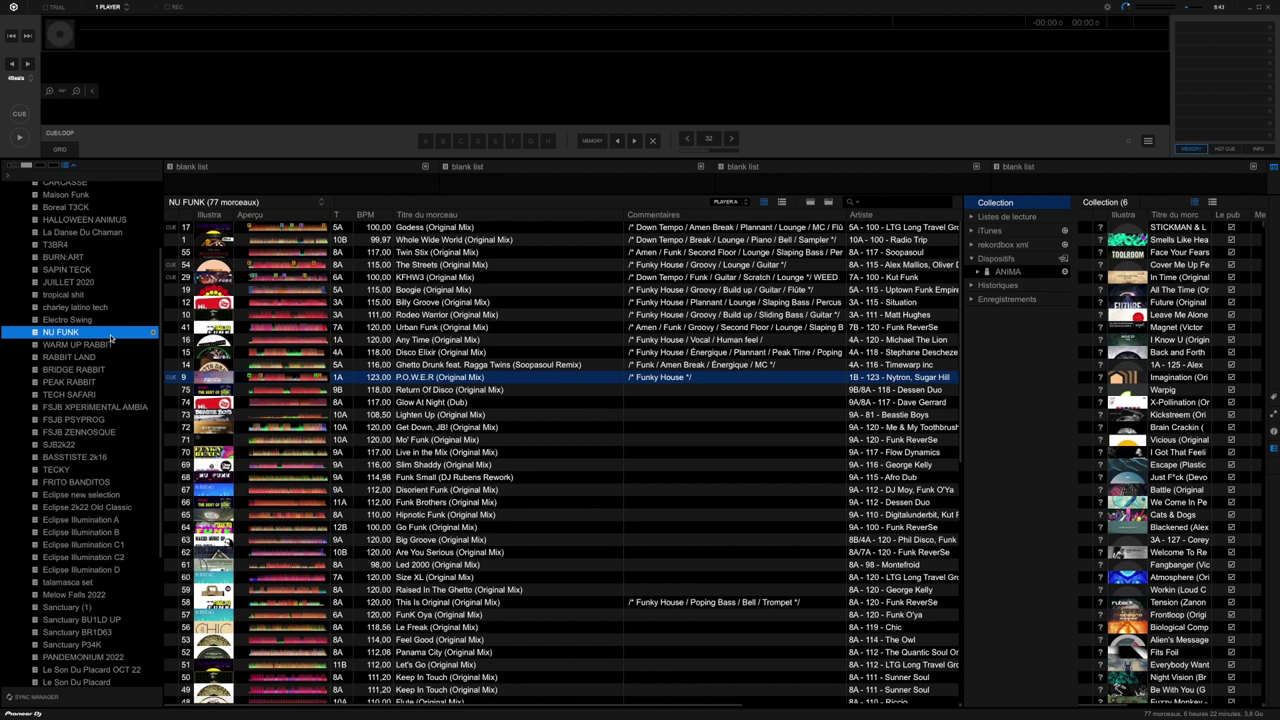
# Expand the ANIMA device under Dispositifs in the main tree to show its Listes de lecture.
pyautogui.scroll(-6, 104, 413)
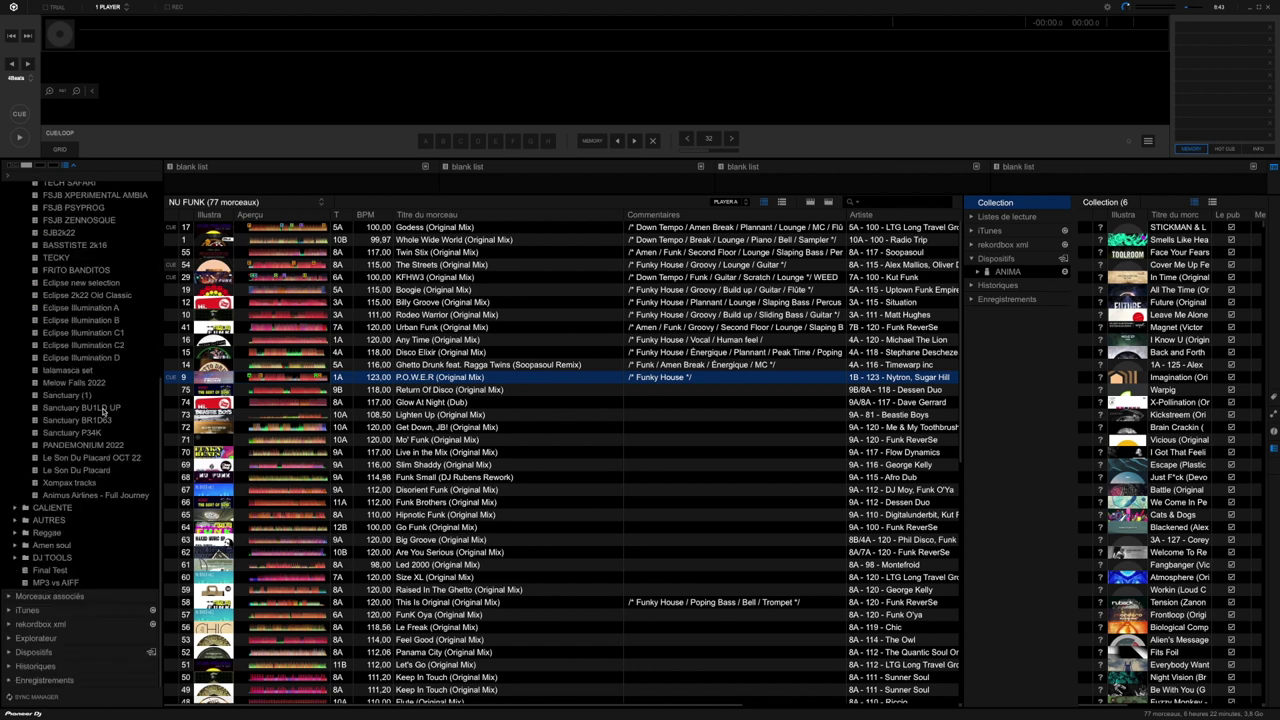
pyautogui.click(10, 652)
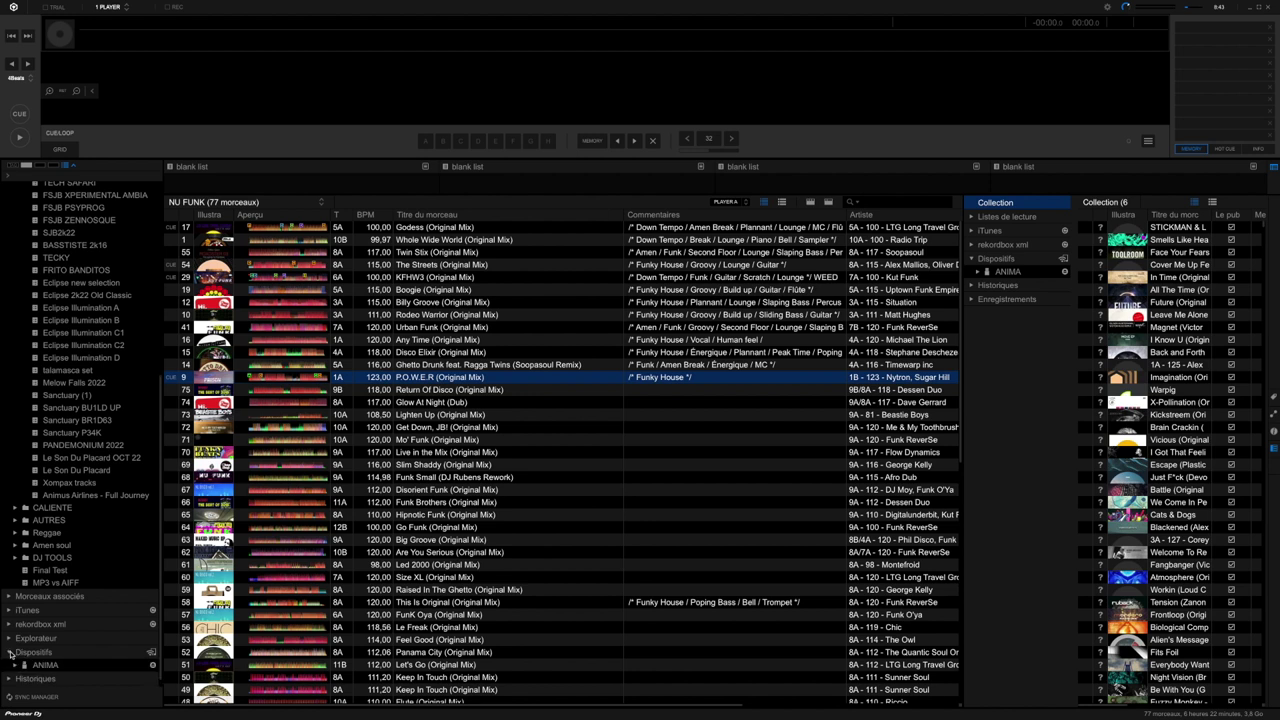
pyautogui.click(16, 663)
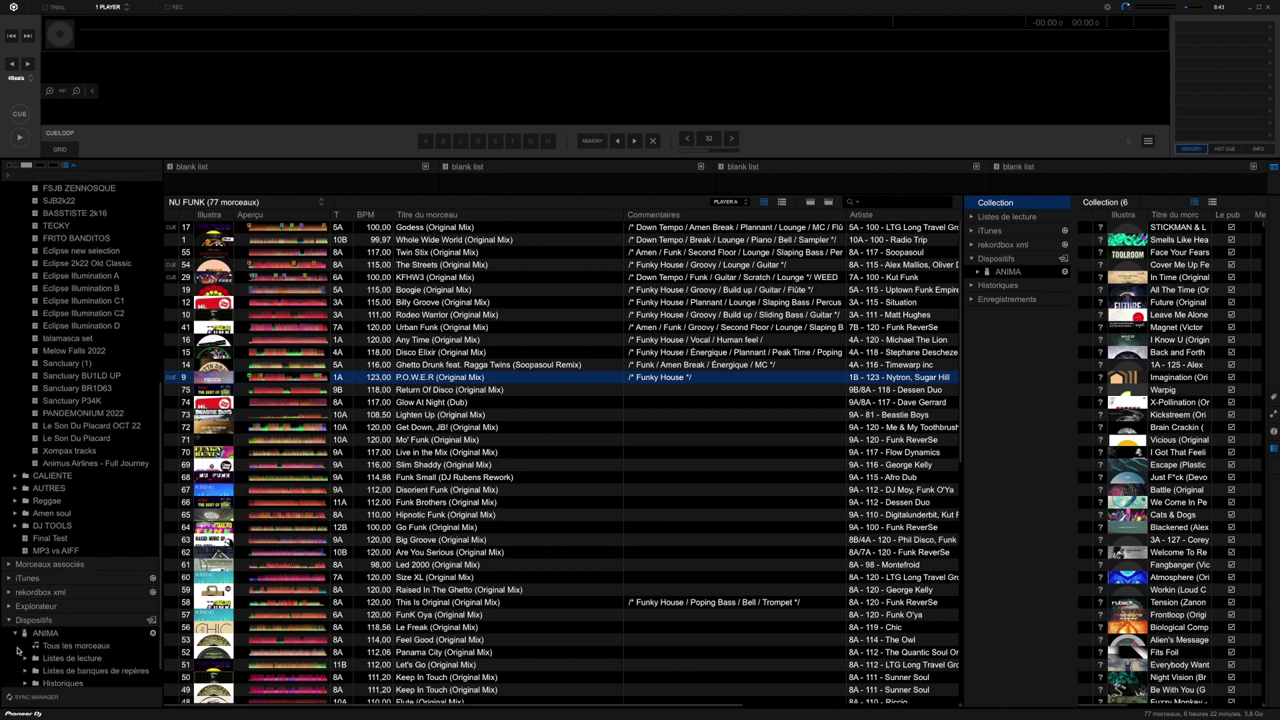
pyautogui.click(25, 640)
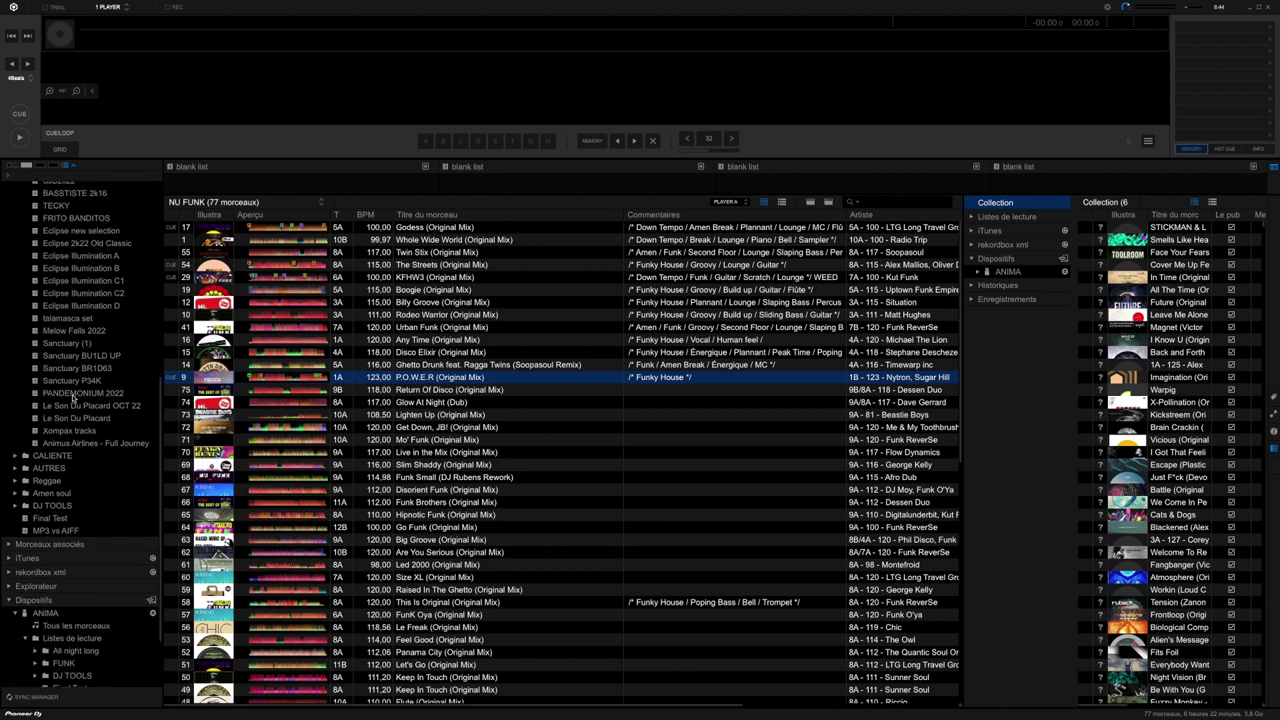
# Look through the playlist tree, view the Eclipse Illumination C2 playlist and return to NU FUNK.
pyautogui.scroll(5, 62, 430)
pyautogui.click(76, 223)
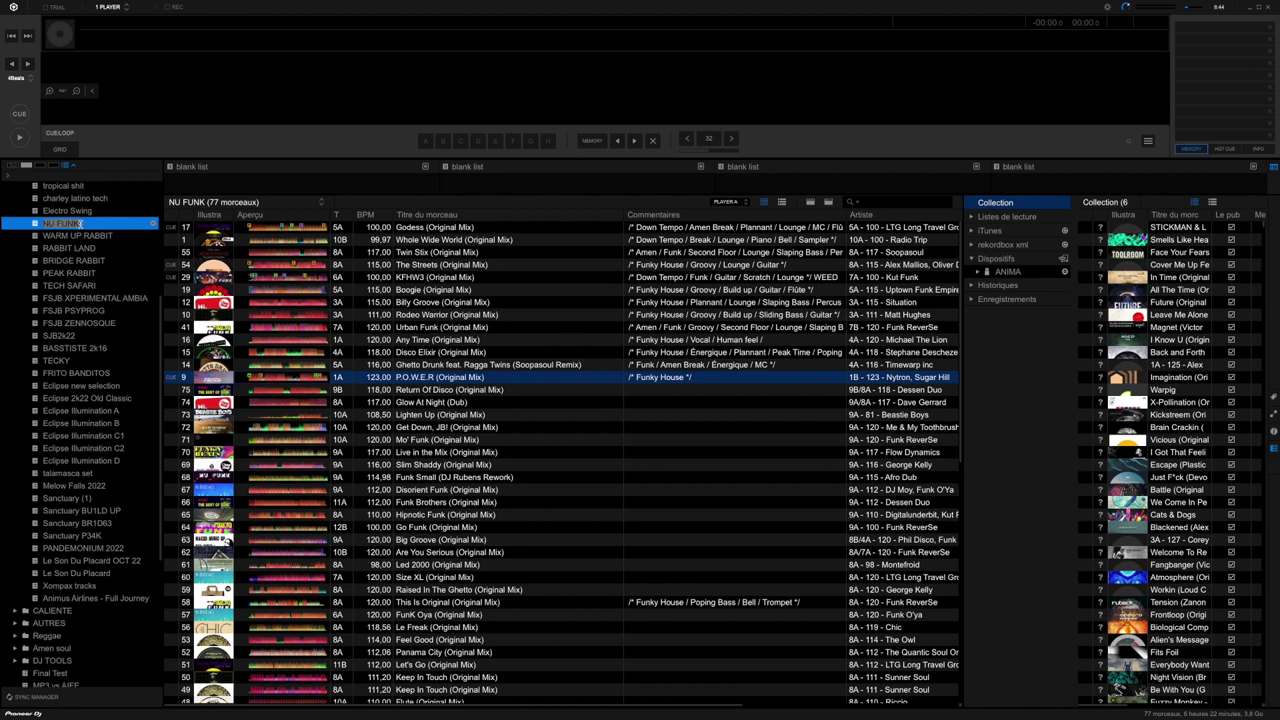
pyautogui.click(100, 224)
pyautogui.click(78, 448)
pyautogui.scroll(-2, 78, 447)
pyautogui.scroll(-5, 78, 447)
pyautogui.scroll(12, 78, 440)
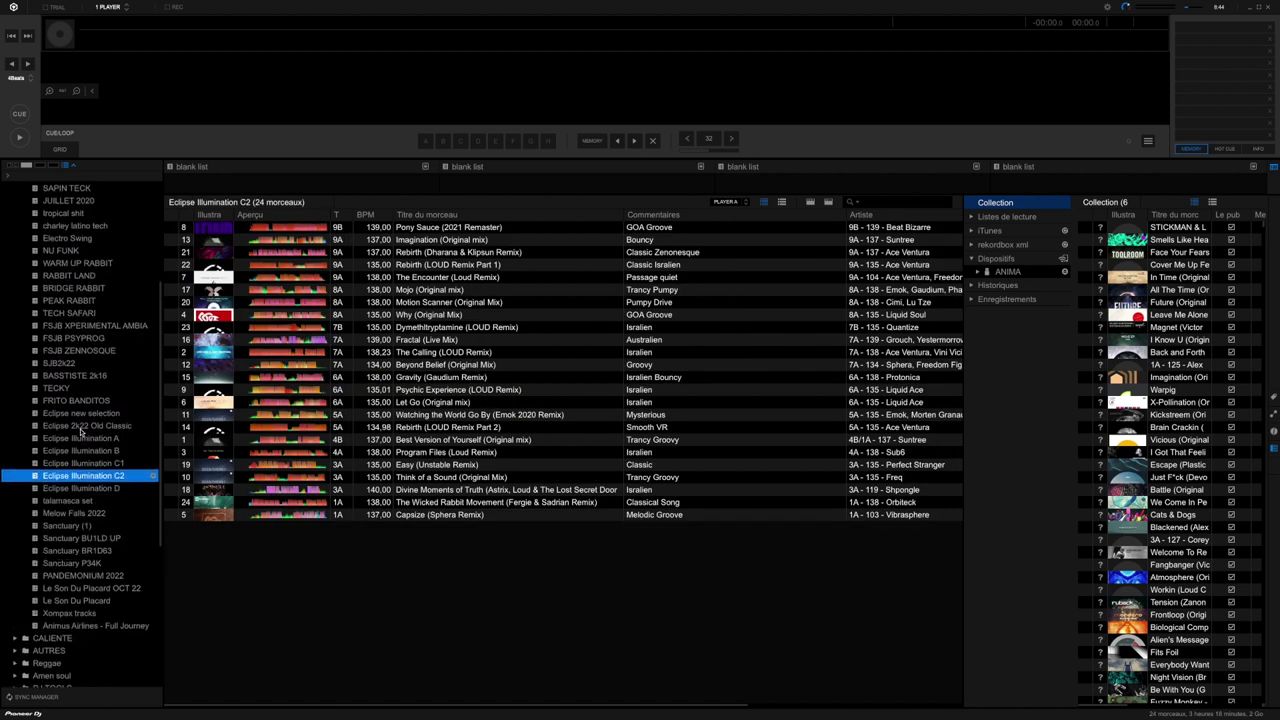
pyautogui.scroll(3, 77, 385)
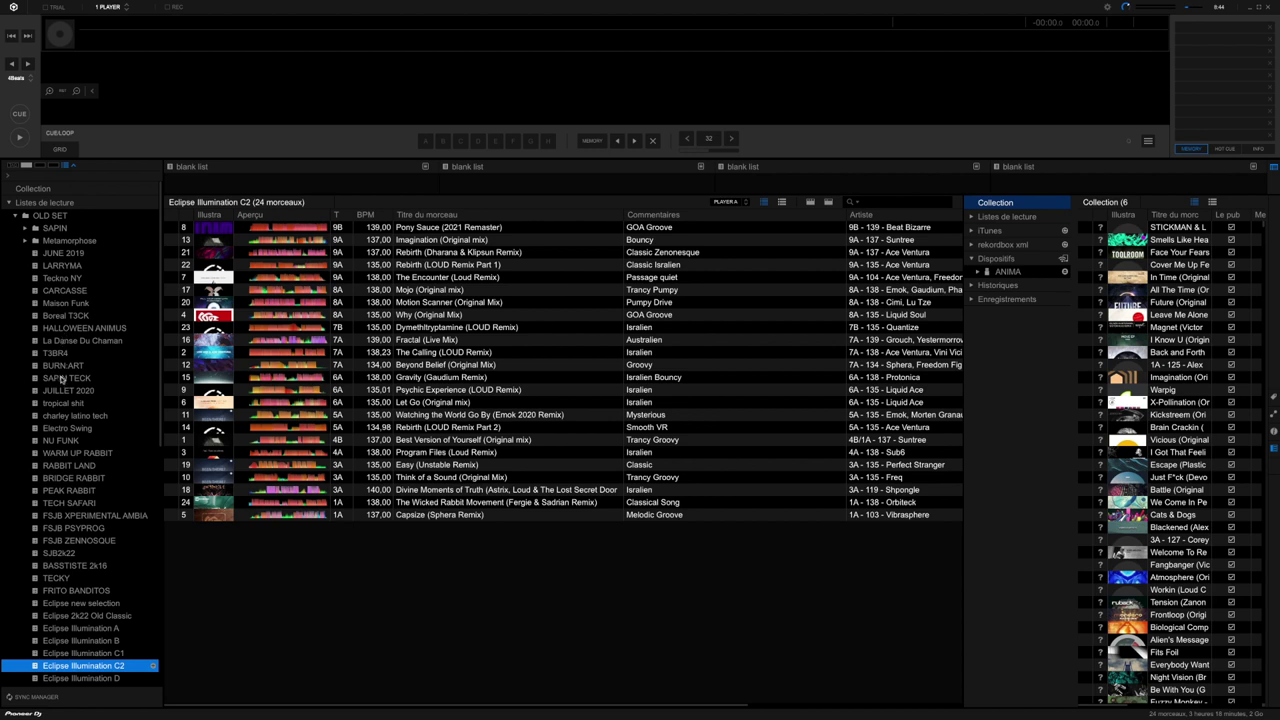
pyautogui.click(69, 440)
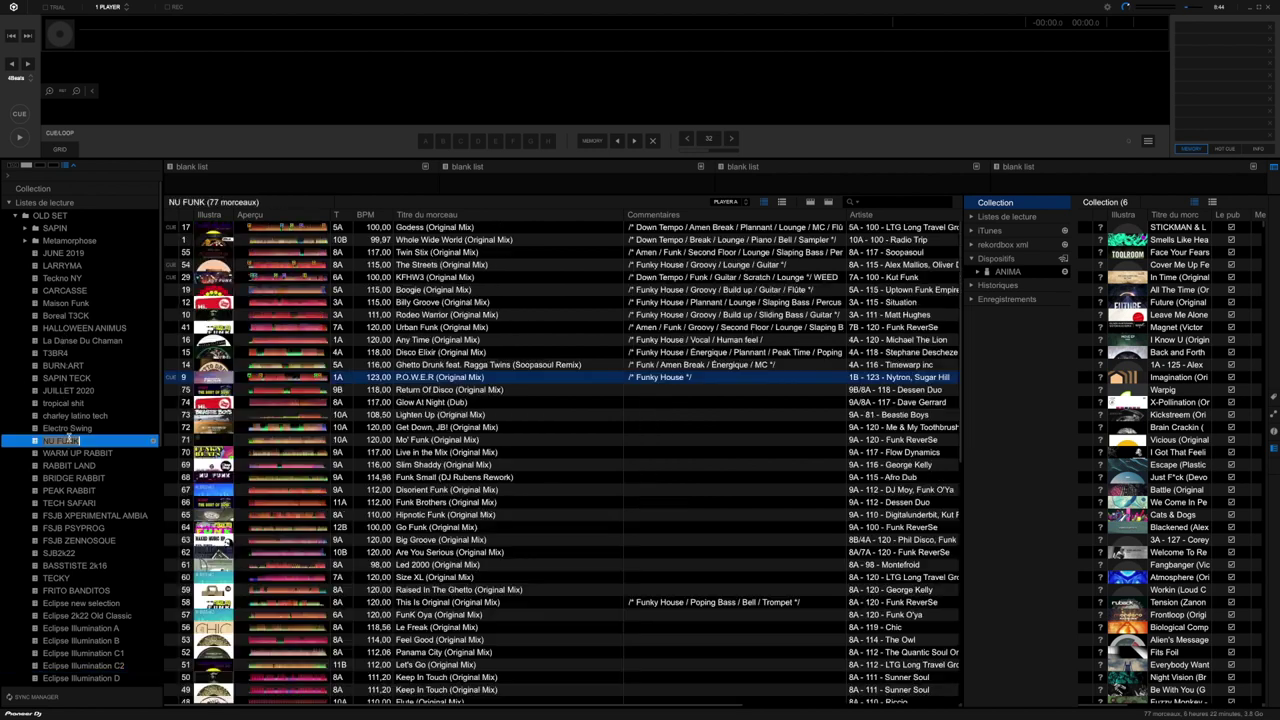
# Review the ANIMA device playlists from the NU FUNK list, select the track Return Of Disco and return to the top of the tree.
pyautogui.click(417, 377)
pyautogui.scroll(-10, 80, 500)
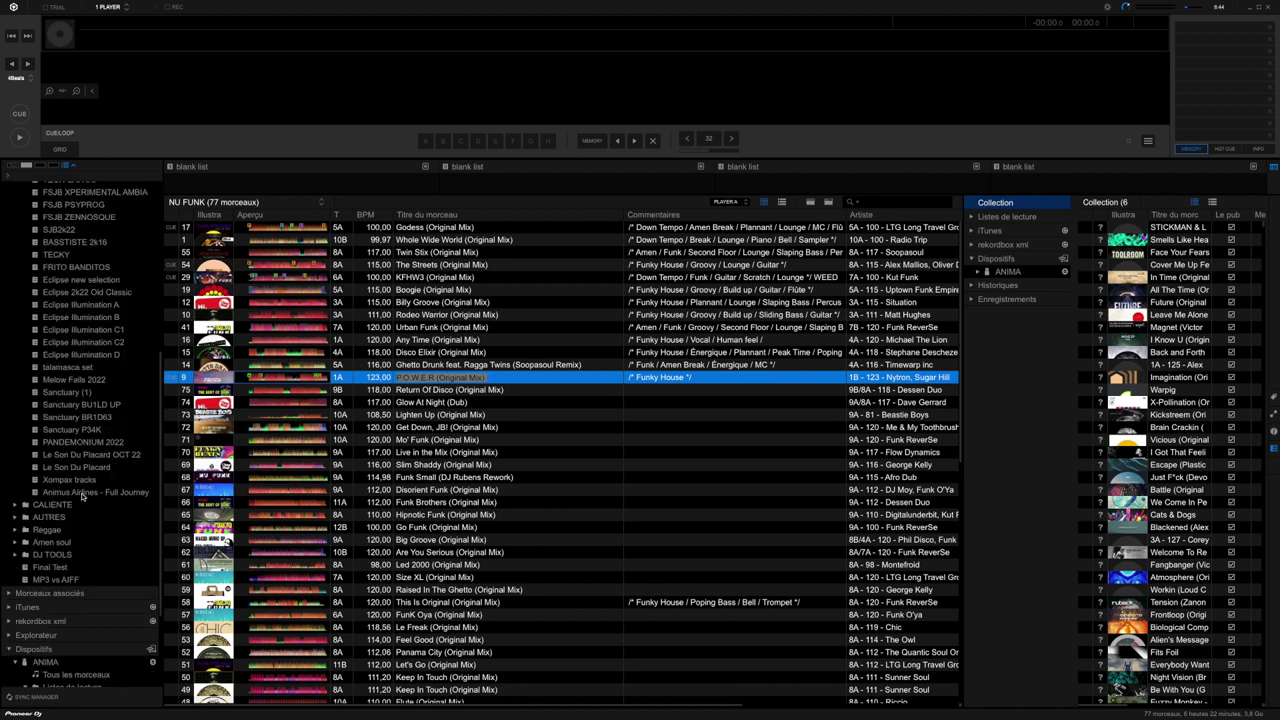
pyautogui.scroll(-2, 82, 497)
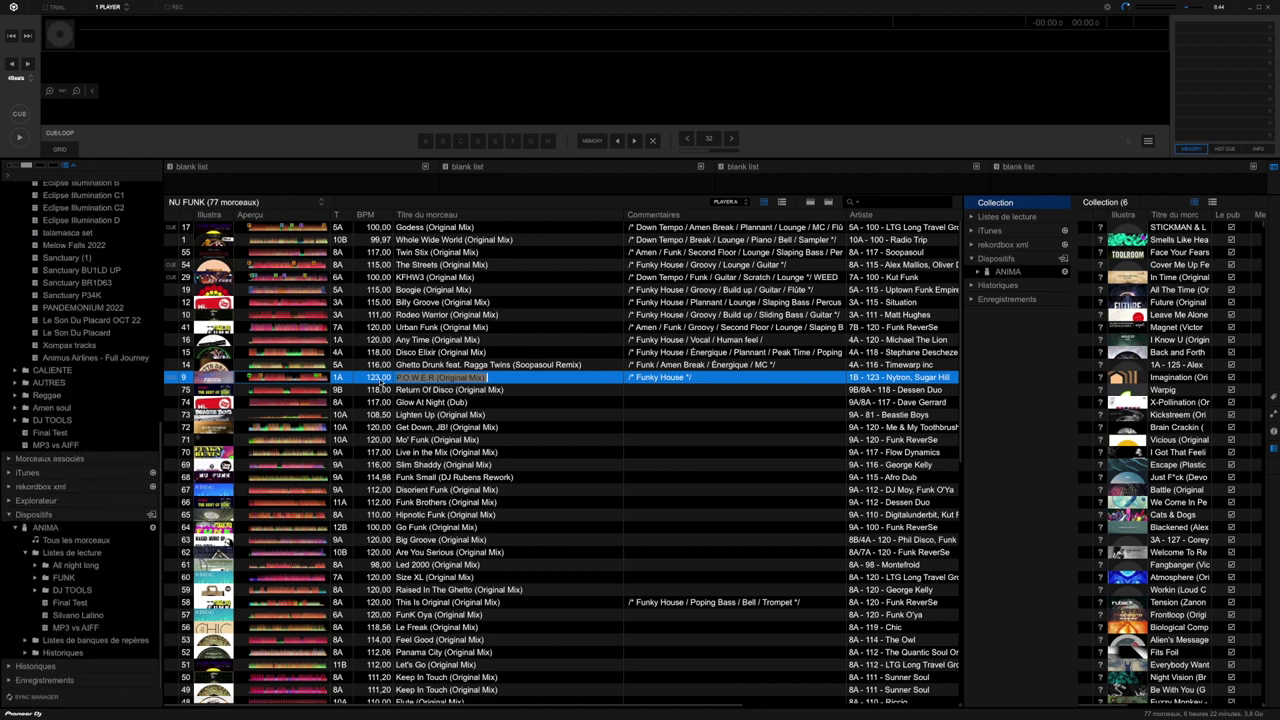
pyautogui.moveTo(447, 392); pyautogui.dragTo(311, 397)
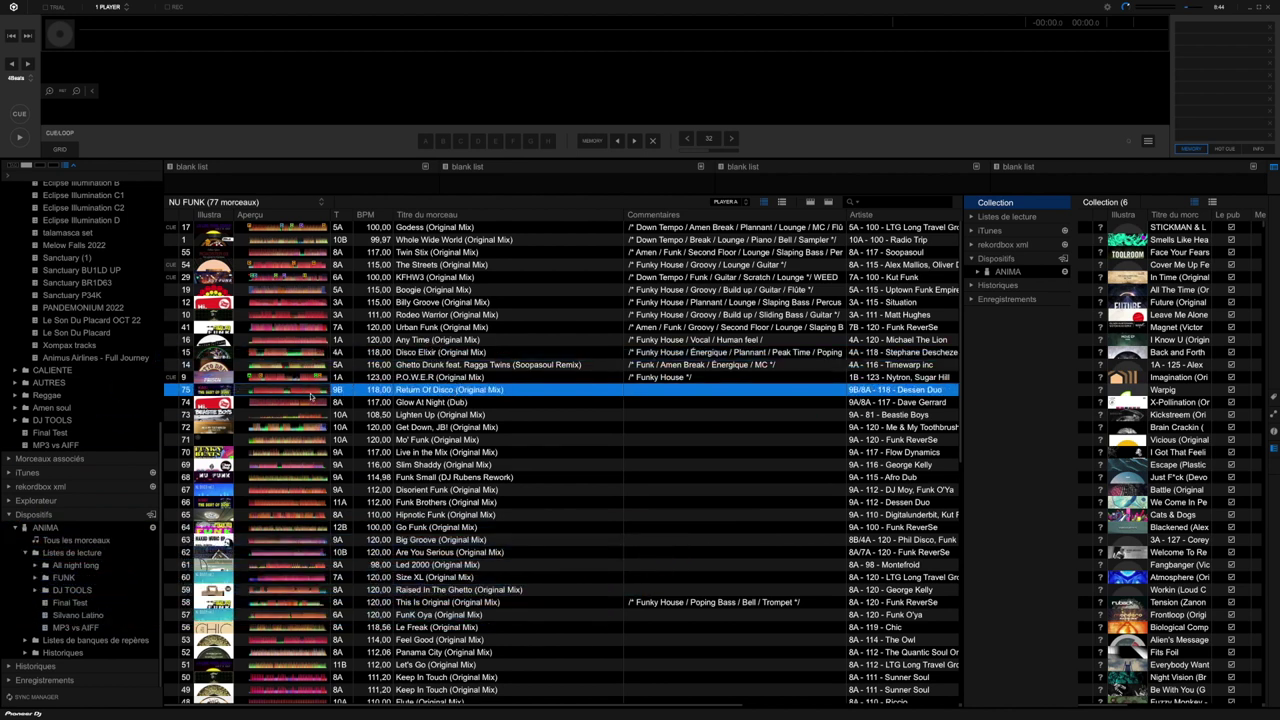
pyautogui.scroll(10, 117, 381)
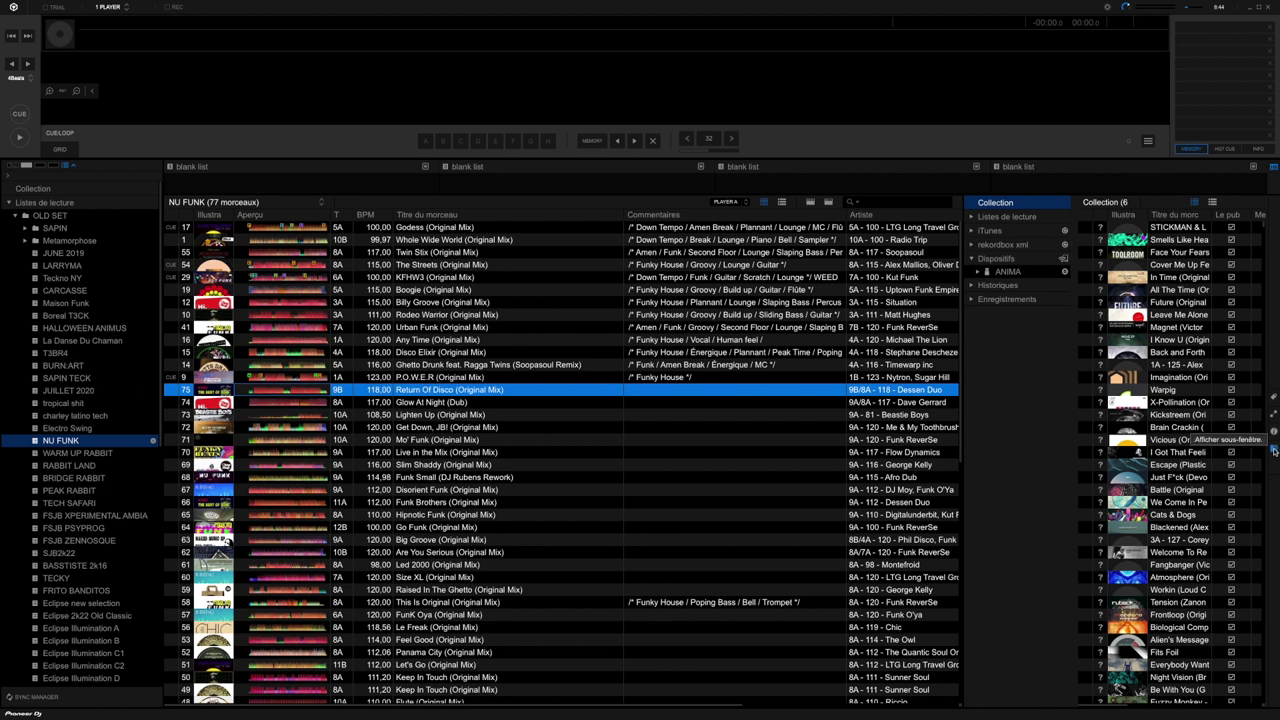
# Expand the ANIMA device and its Listes de lecture in the sub-window, and widen the sub-window.
pyautogui.click(977, 272)
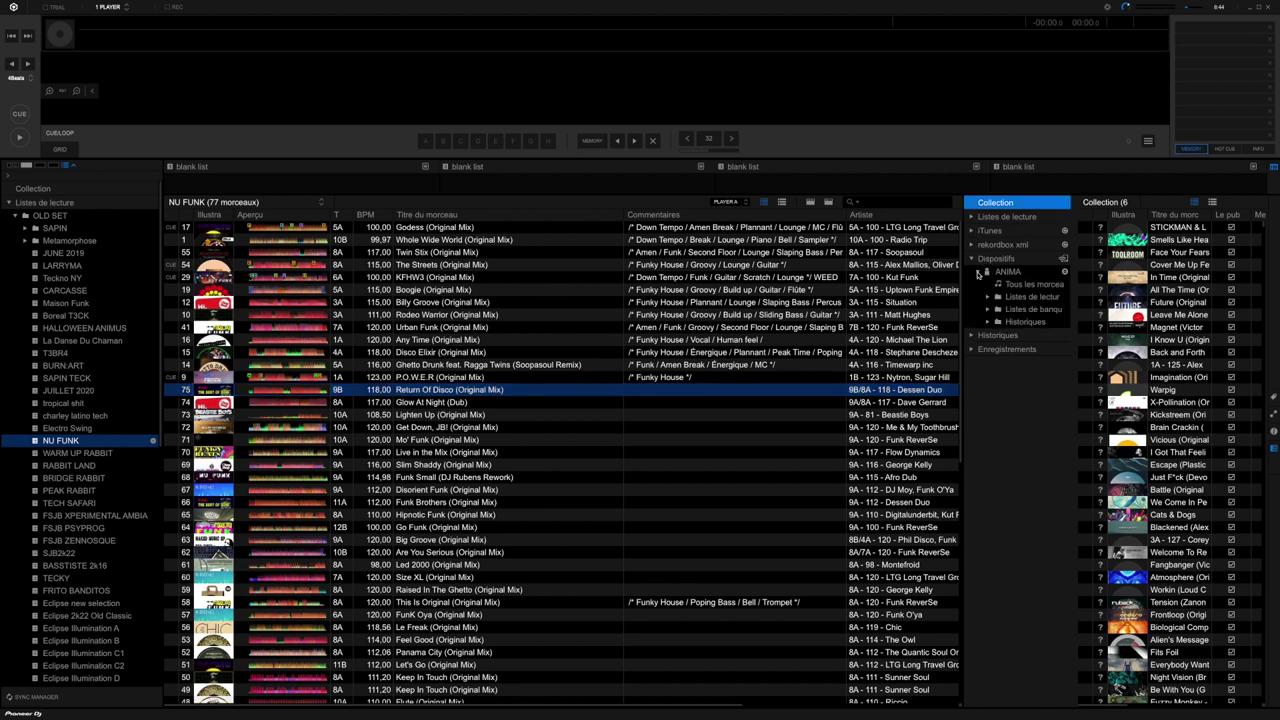
pyautogui.click(988, 297)
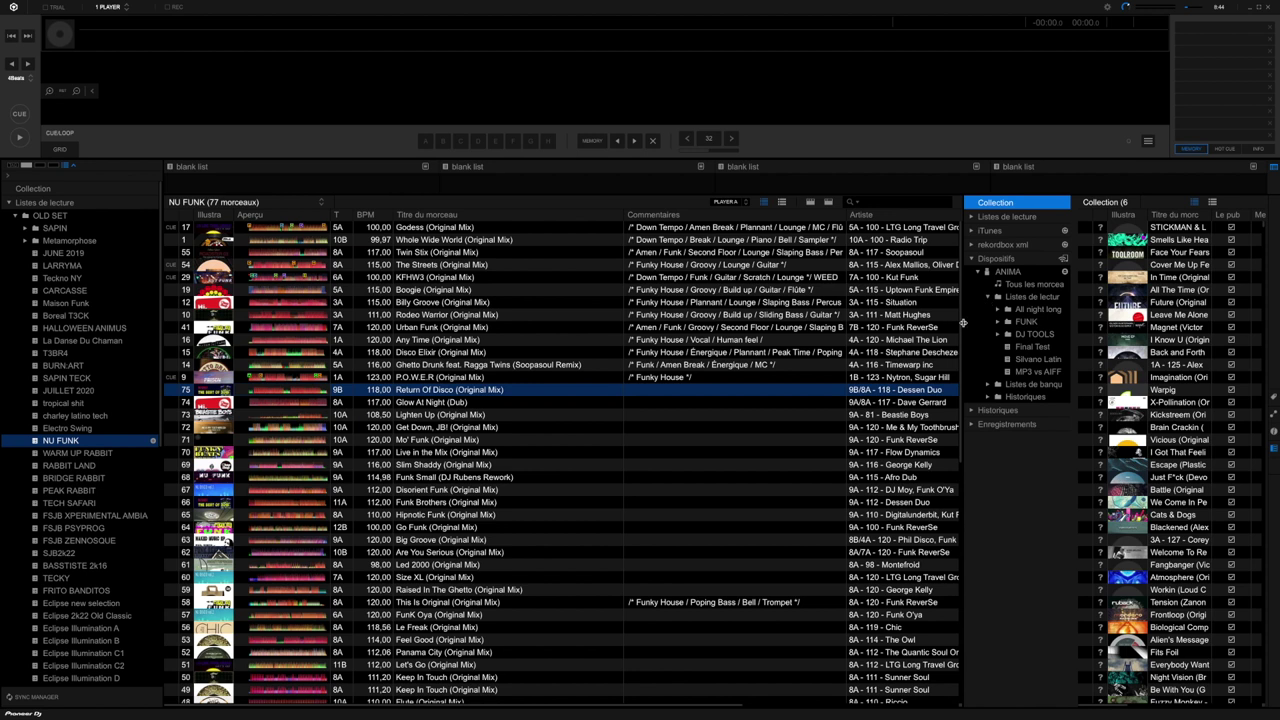
pyautogui.moveTo(961, 322); pyautogui.dragTo(919, 324)
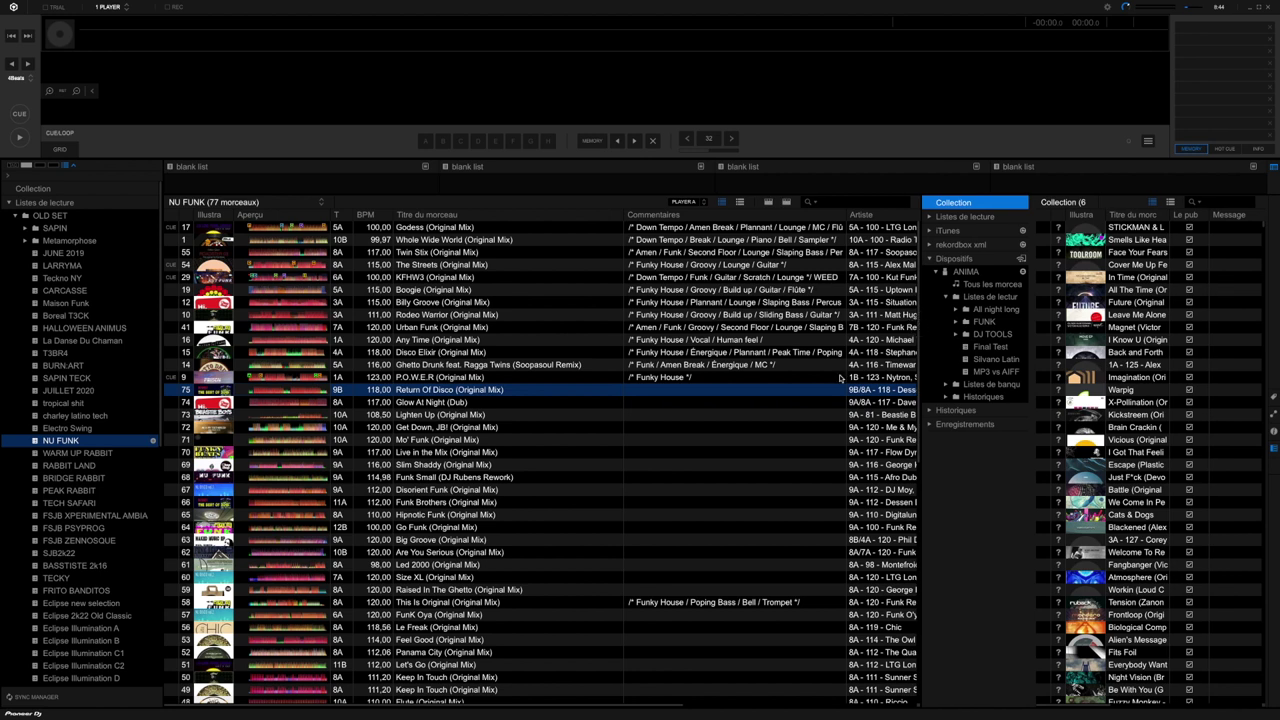
# View the device's DJ TOOLS folder and Final Test playlist, select Lighten Up in NU FUNK and hide the sub-window.
pyautogui.click(985, 335)
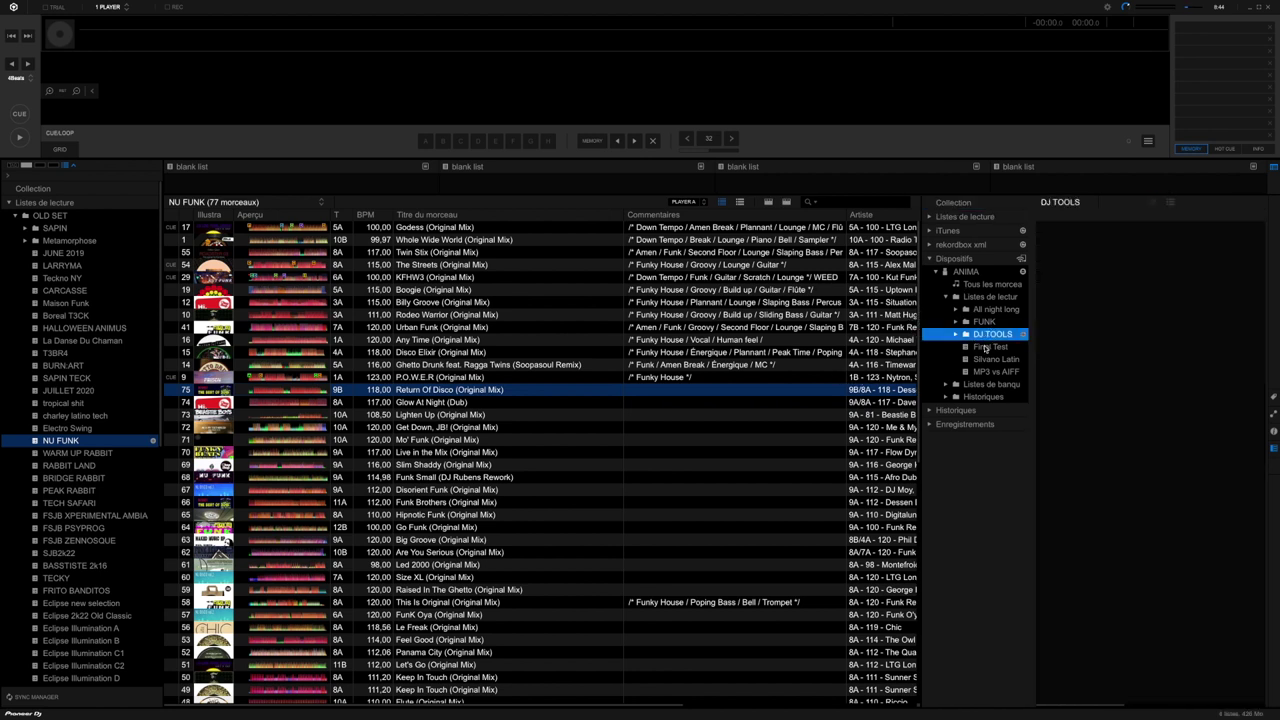
pyautogui.click(989, 346)
pyautogui.moveTo(447, 414); pyautogui.dragTo(510, 414)
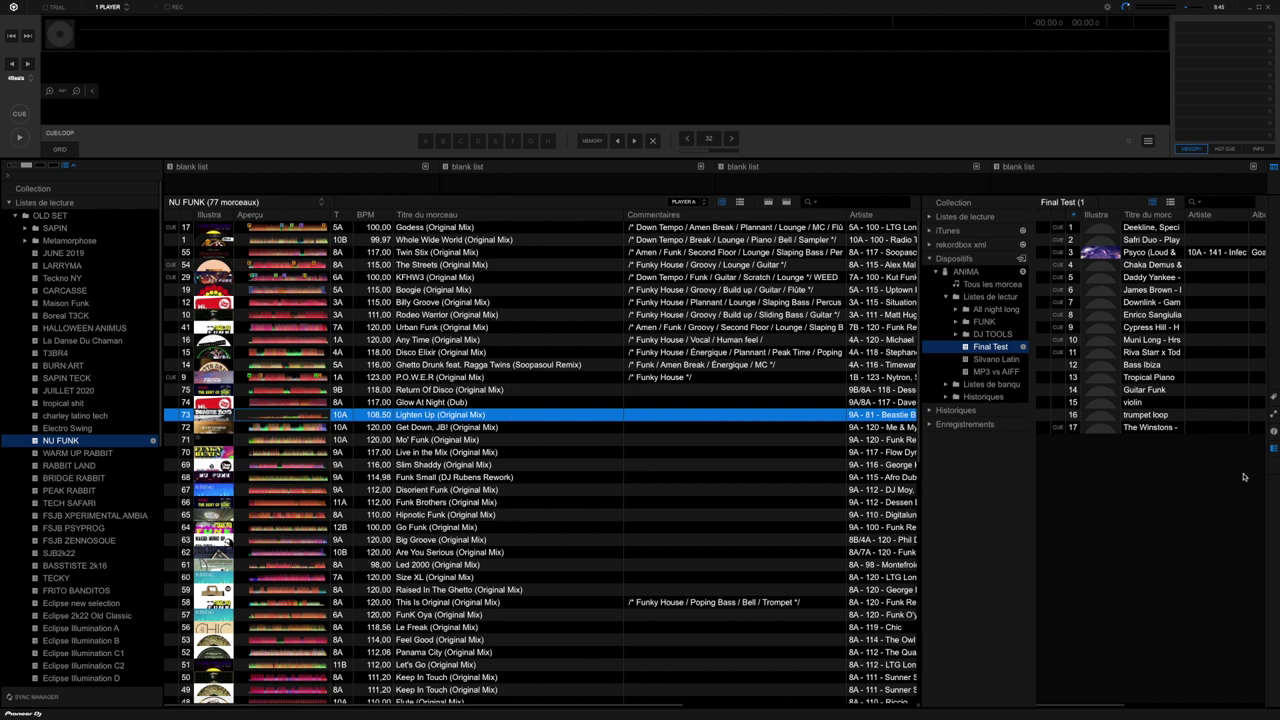
pyautogui.click(1273, 449)
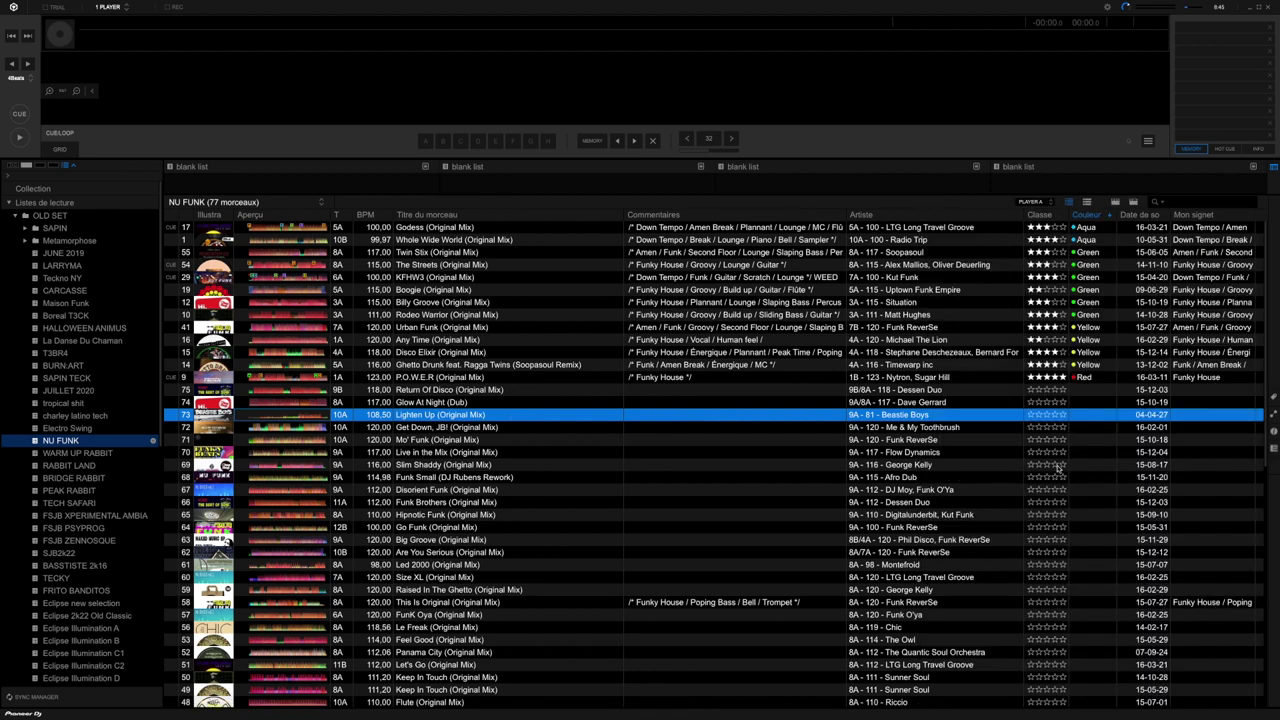
# Select the track P.O.W.E.R and show its track information, followed by its Mon signet tags.
pyautogui.click(1088, 377)
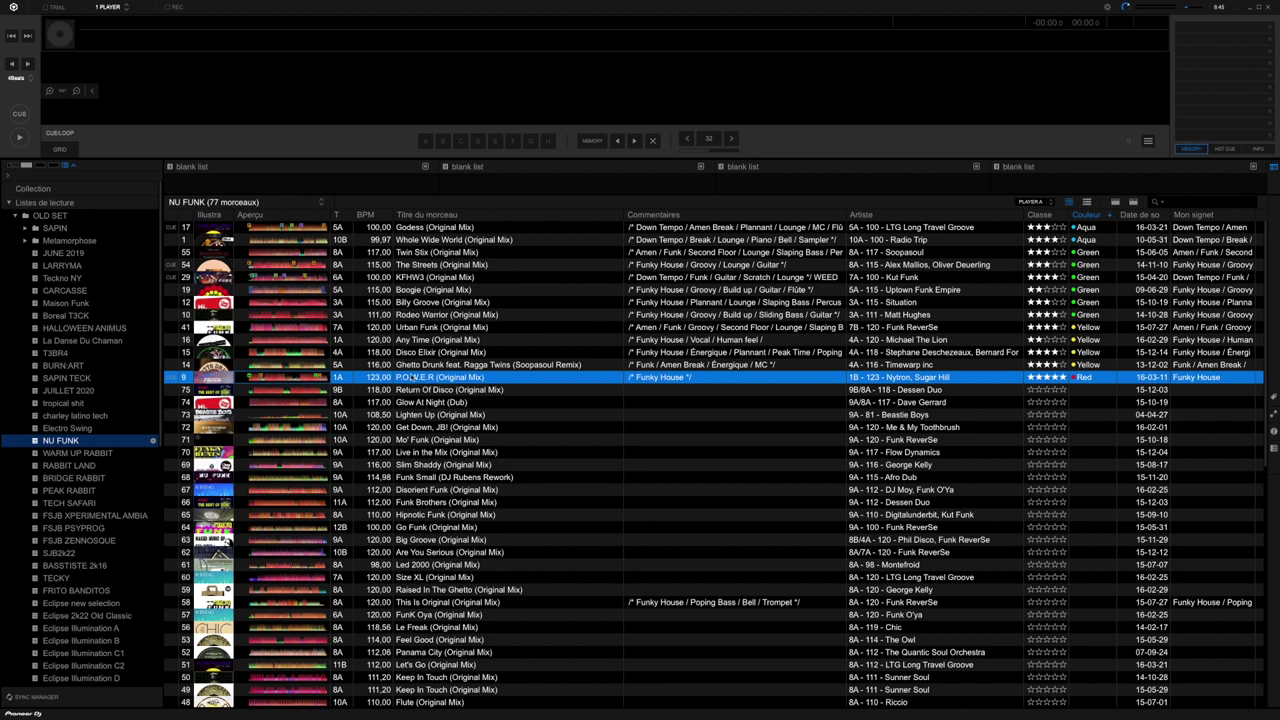
pyautogui.click(1274, 432)
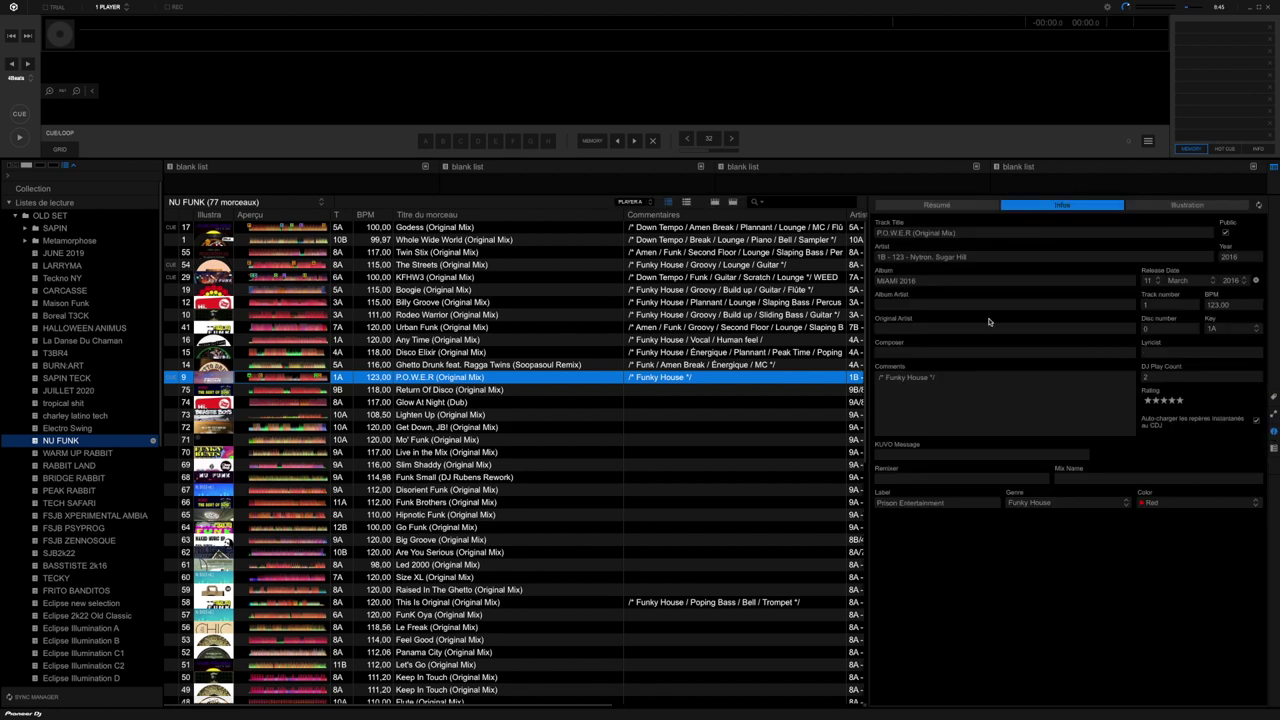
pyautogui.click(1274, 397)
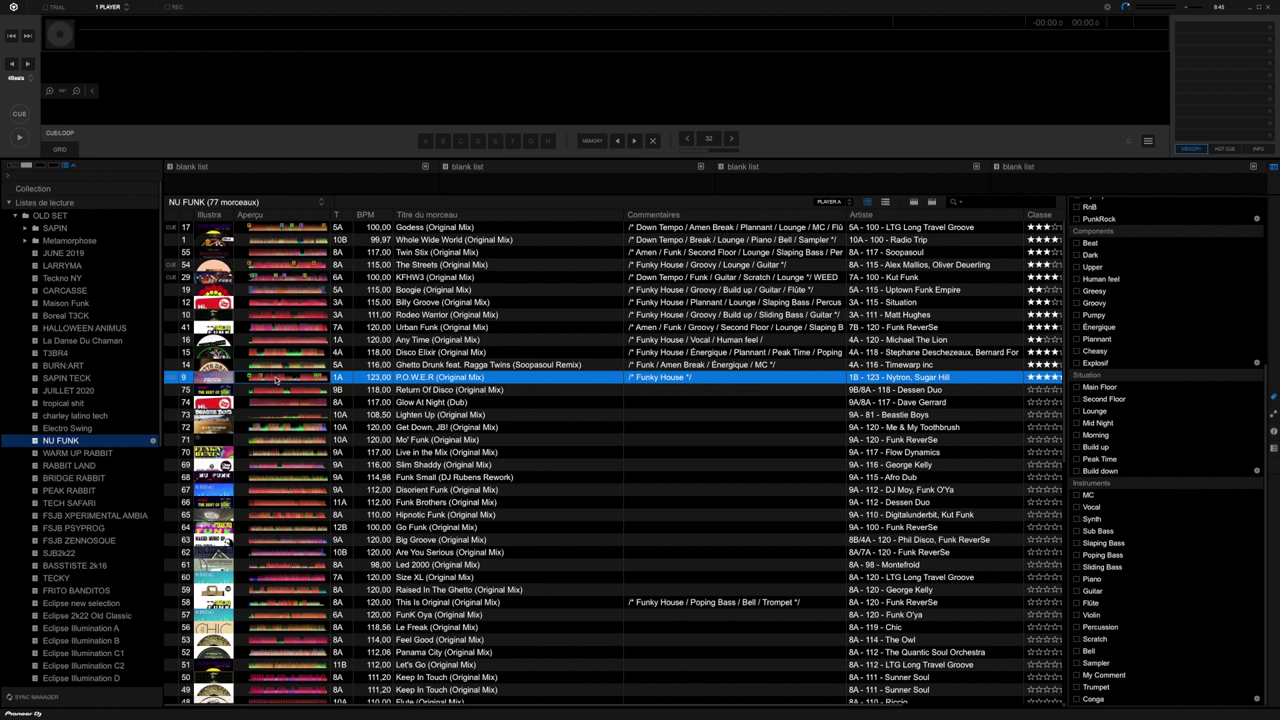
# Append "M. Jackson Samp" to P.O.W.E.R's comment, load the track into the player and hide the Mon signet tags.
pyautogui.moveTo(276, 380)
pyautogui.click(706, 380)
pyautogui.write('M. Jackson Samp')
pyautogui.moveTo(570, 383); pyautogui.dragTo(489, 69)
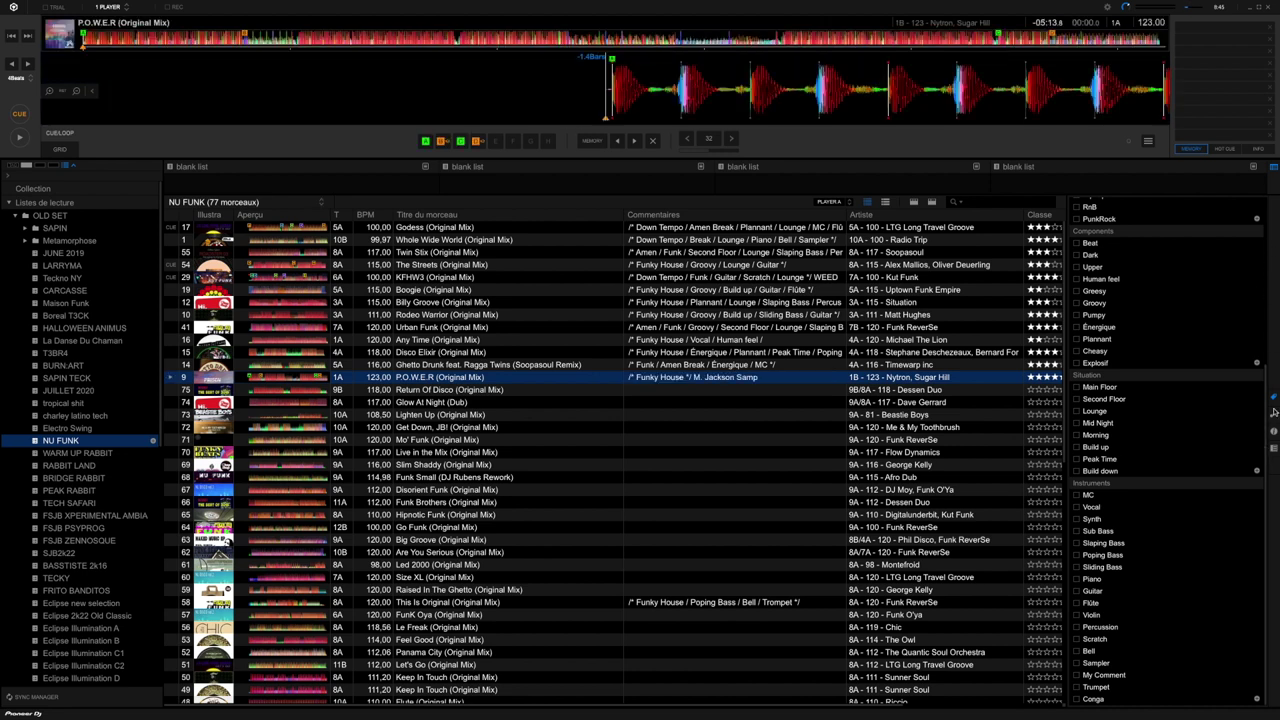
pyautogui.click(1275, 397)
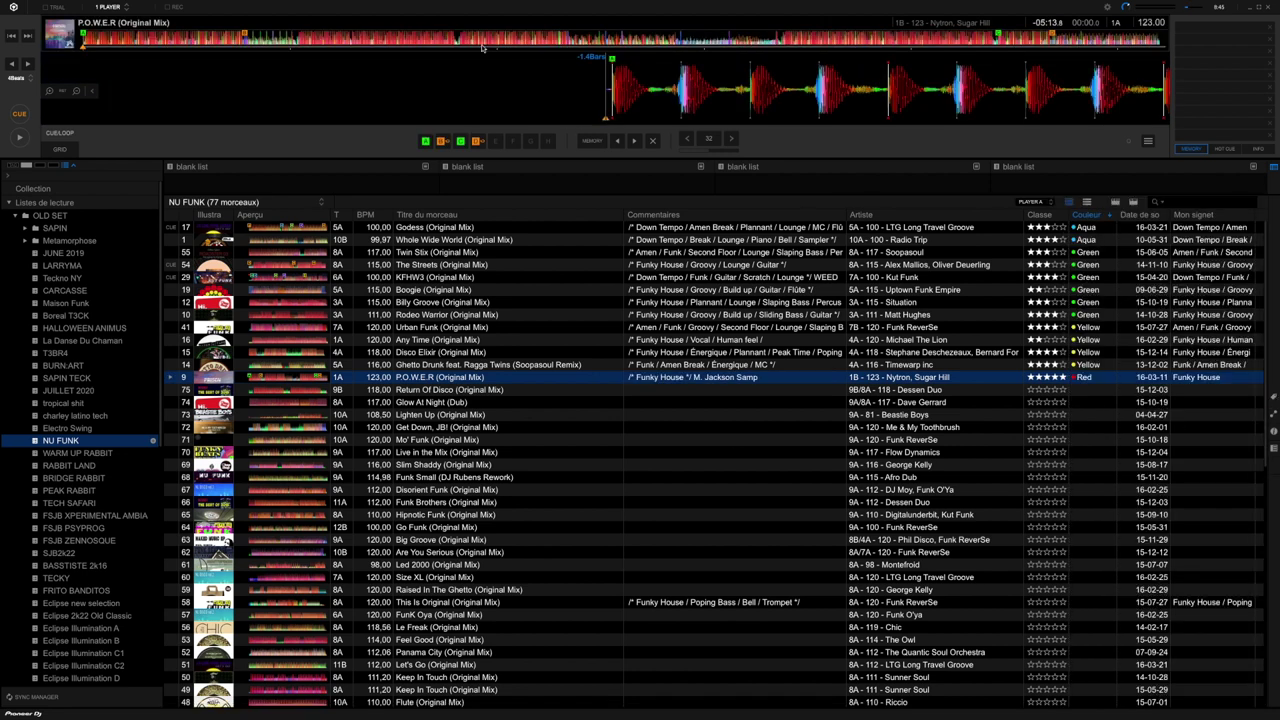
# Play P.O.W.E.R from hot cue A and from the hot cue B loop extended to 16, returning to the cue point each time.
pyautogui.click(424, 142)
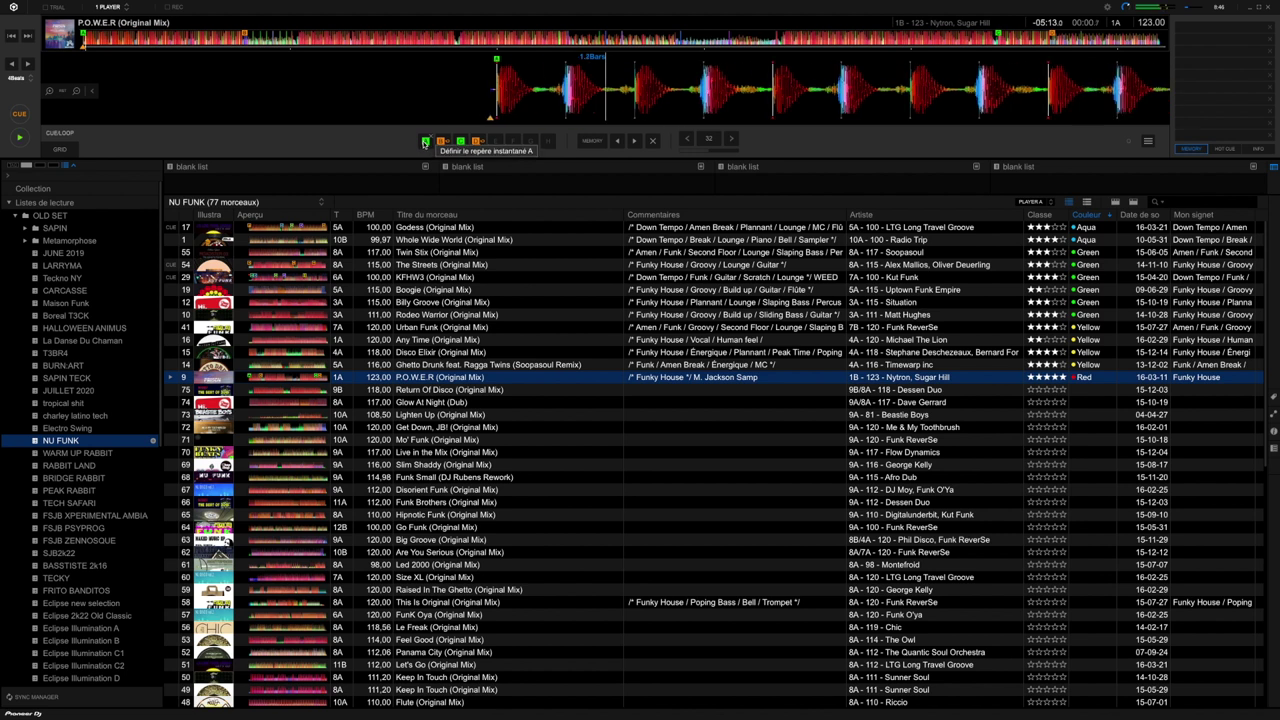
pyautogui.click(19, 114)
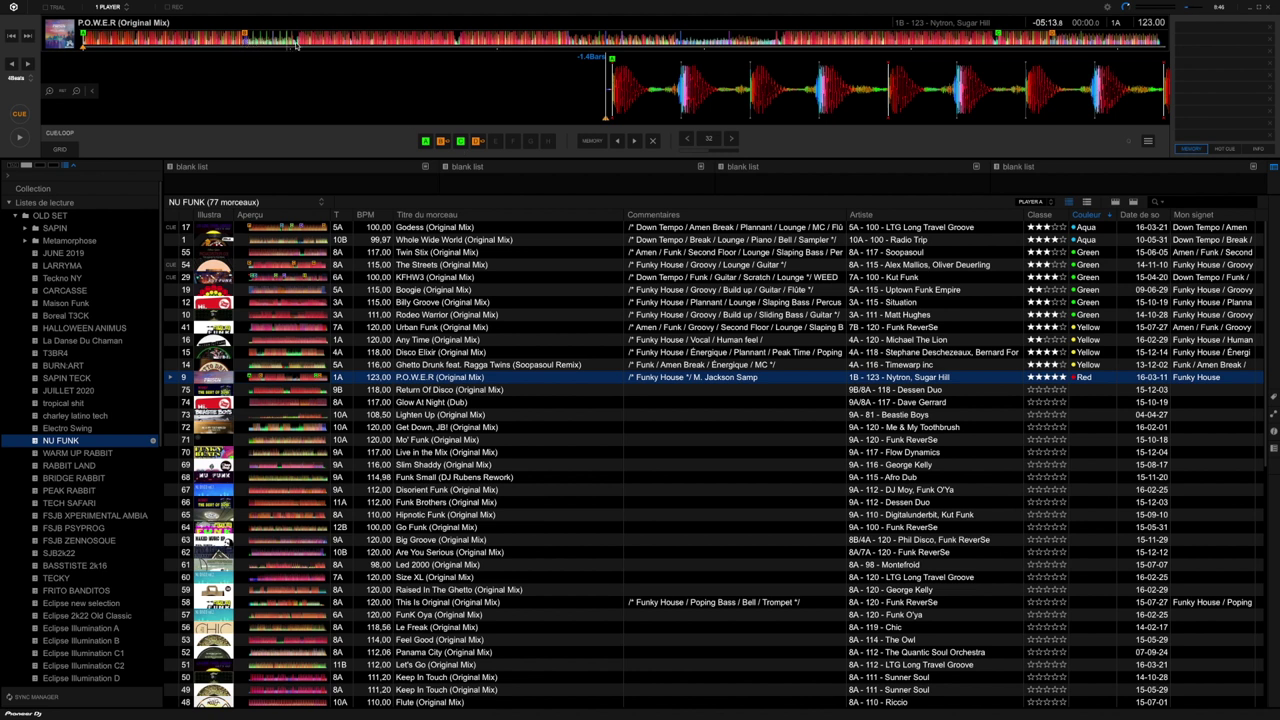
pyautogui.click(441, 142)
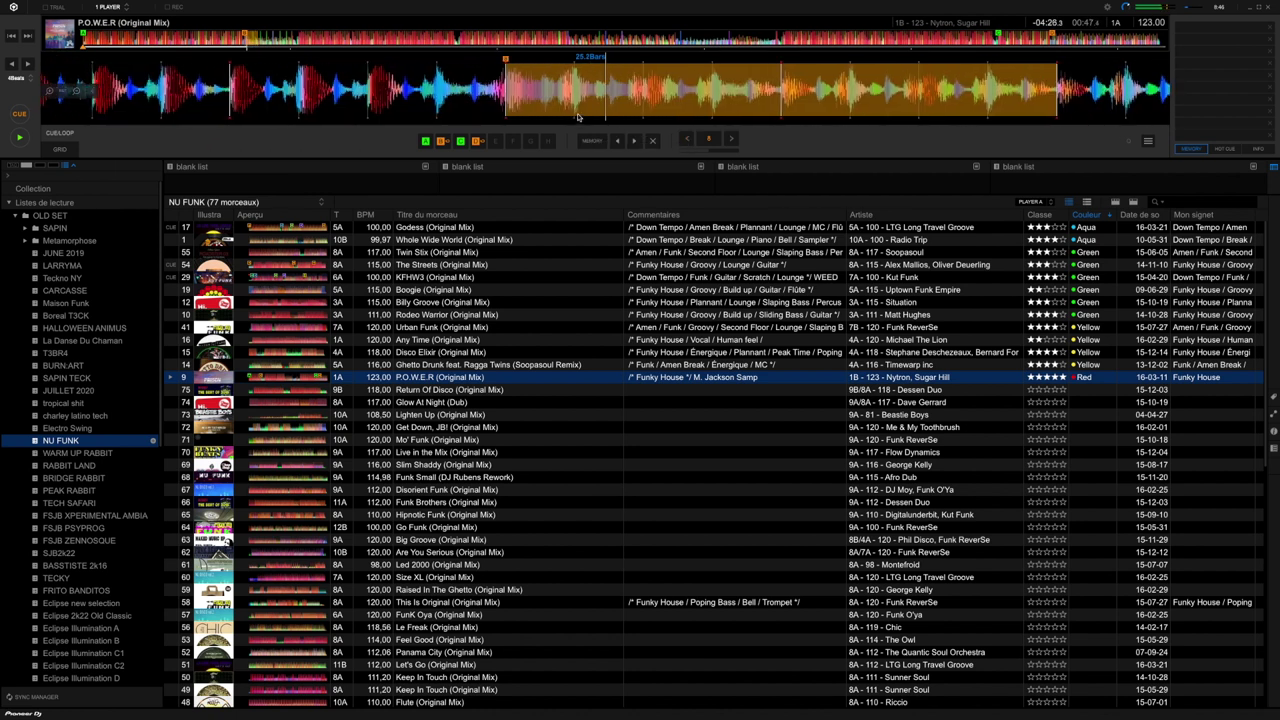
pyautogui.click(734, 140)
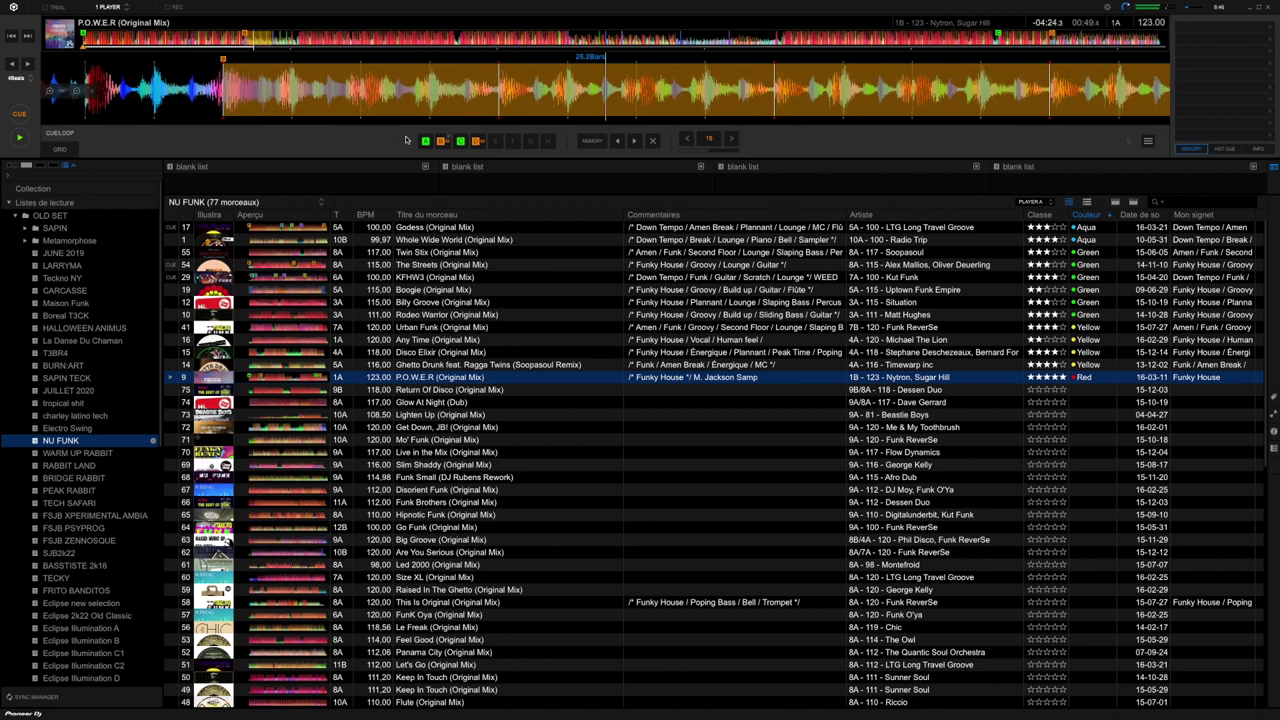
pyautogui.click(19, 115)
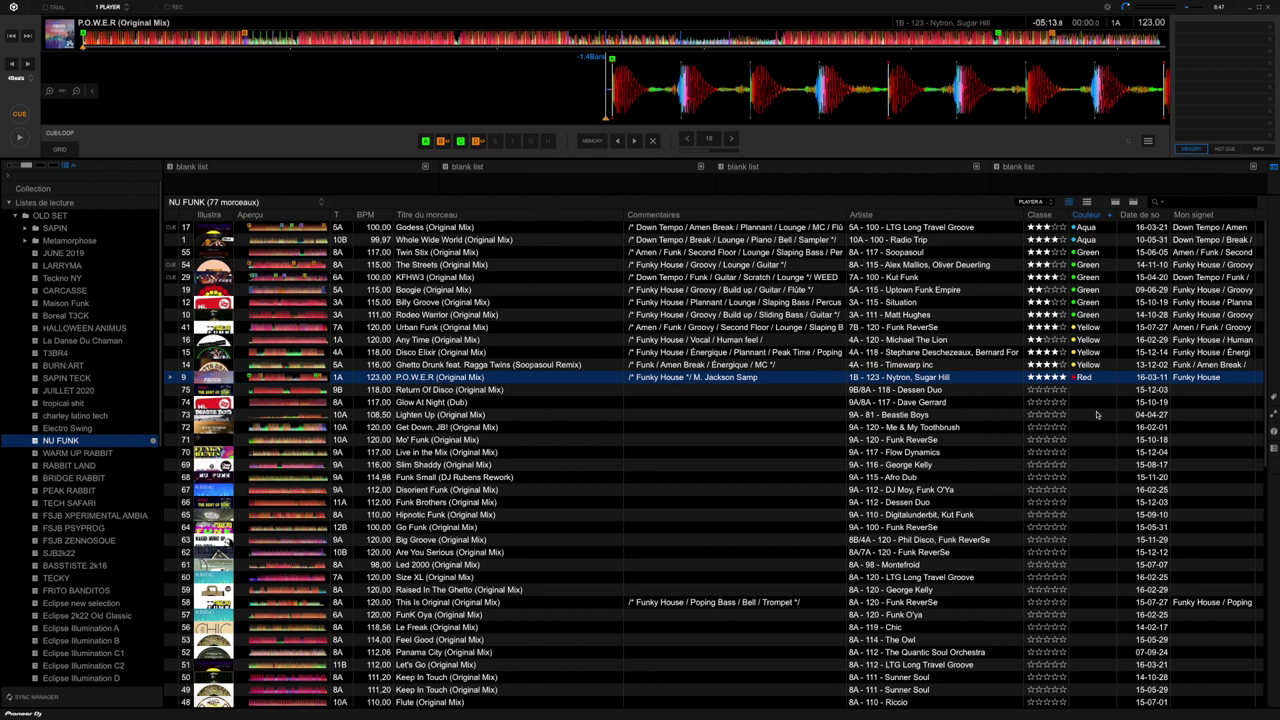
pyautogui.rightClick(751, 217)
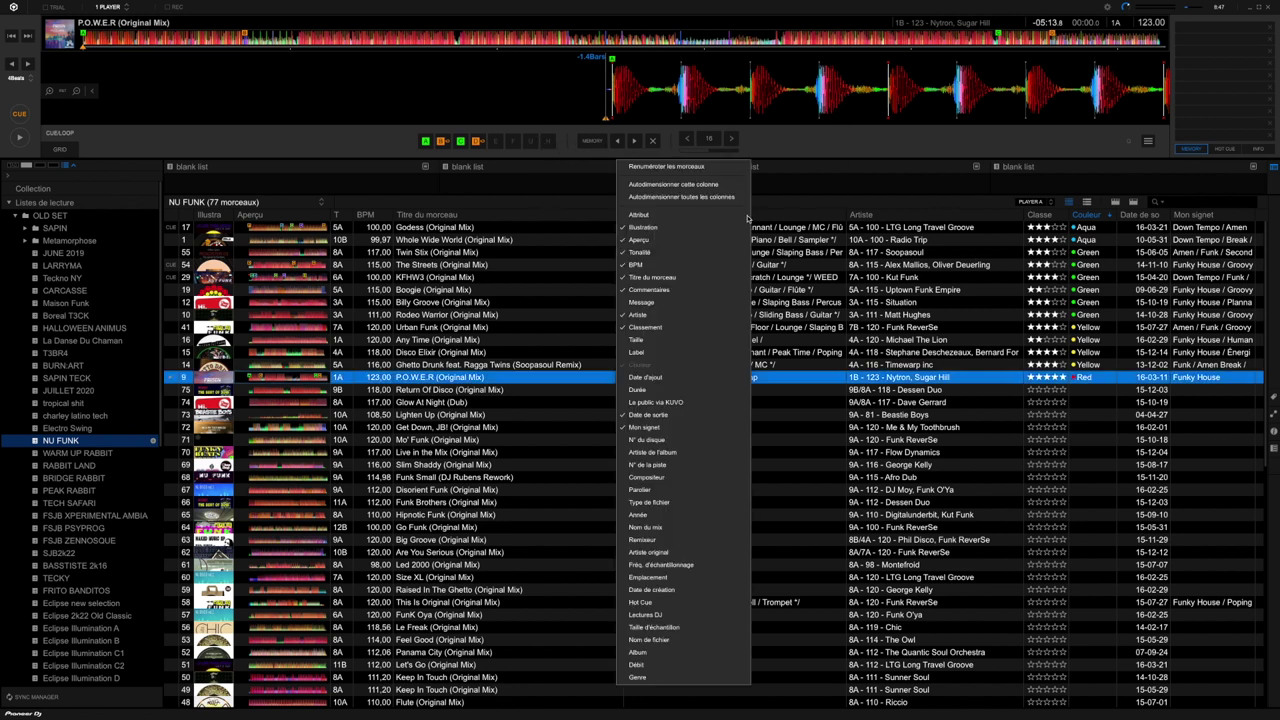
pyautogui.click(812, 211)
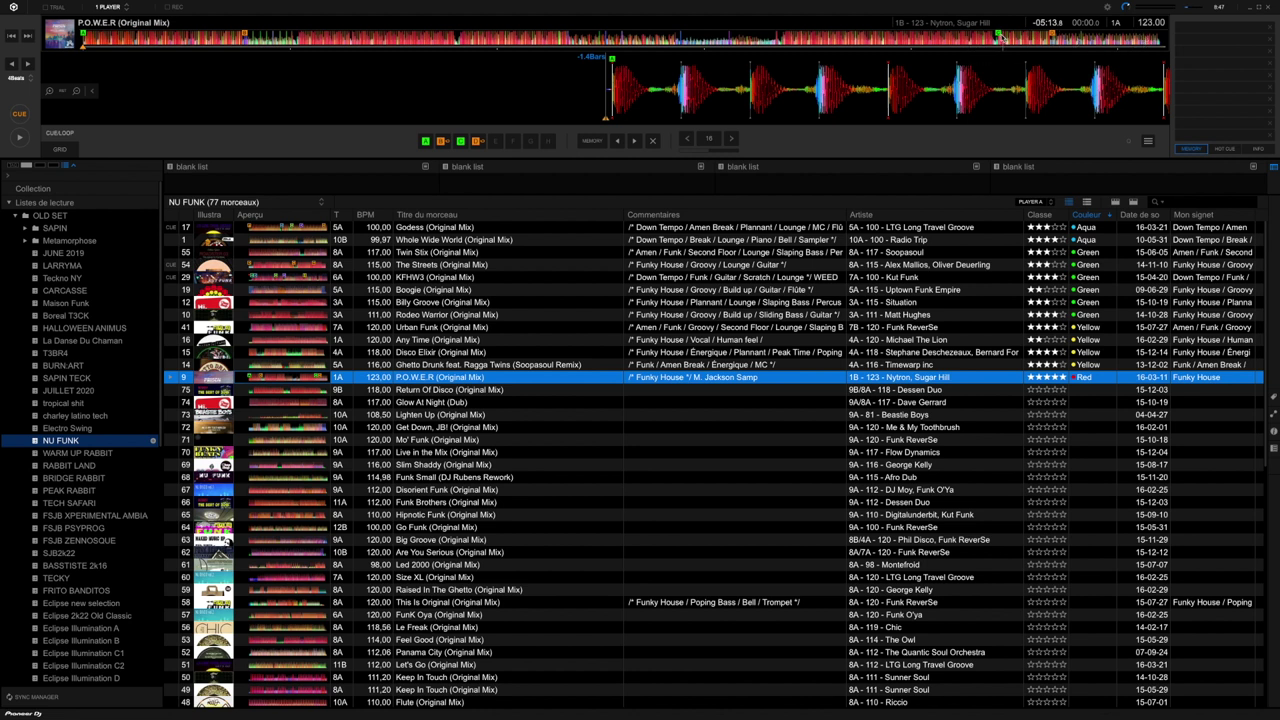
# Play the track from hot cue C, pause it and resume playback close to the end of the track.
pyautogui.click(461, 142)
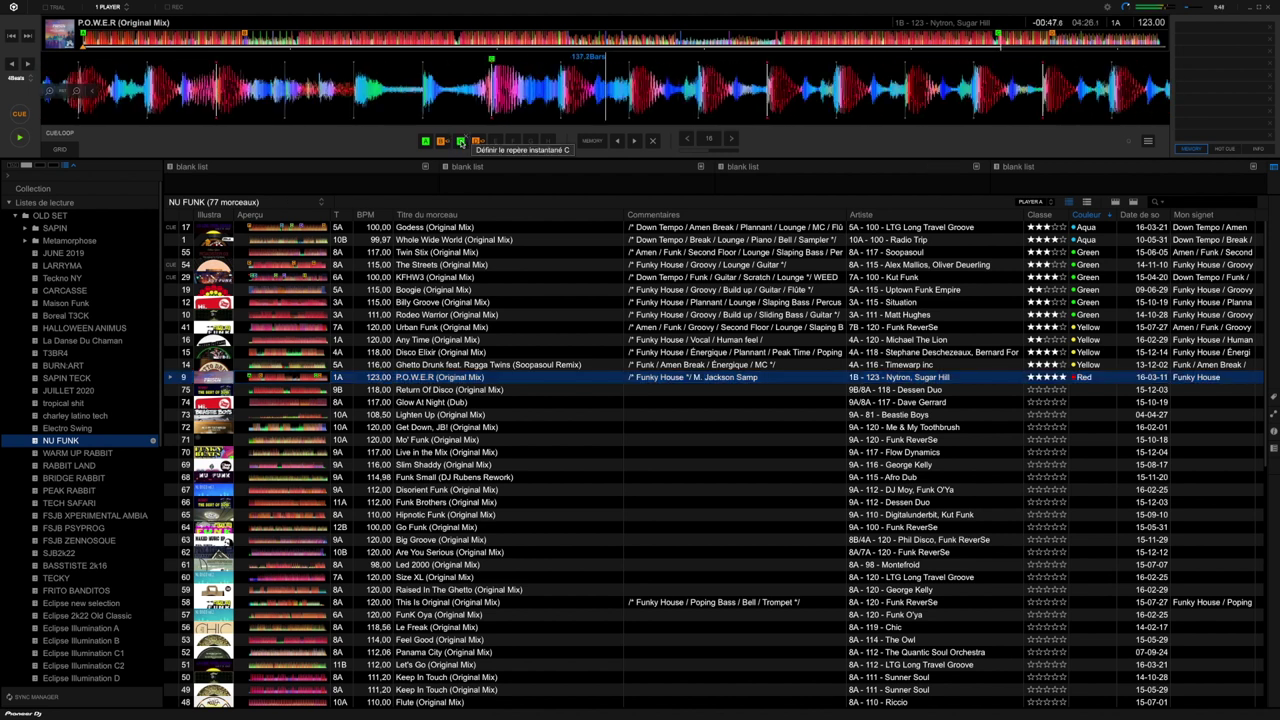
pyautogui.click(20, 138)
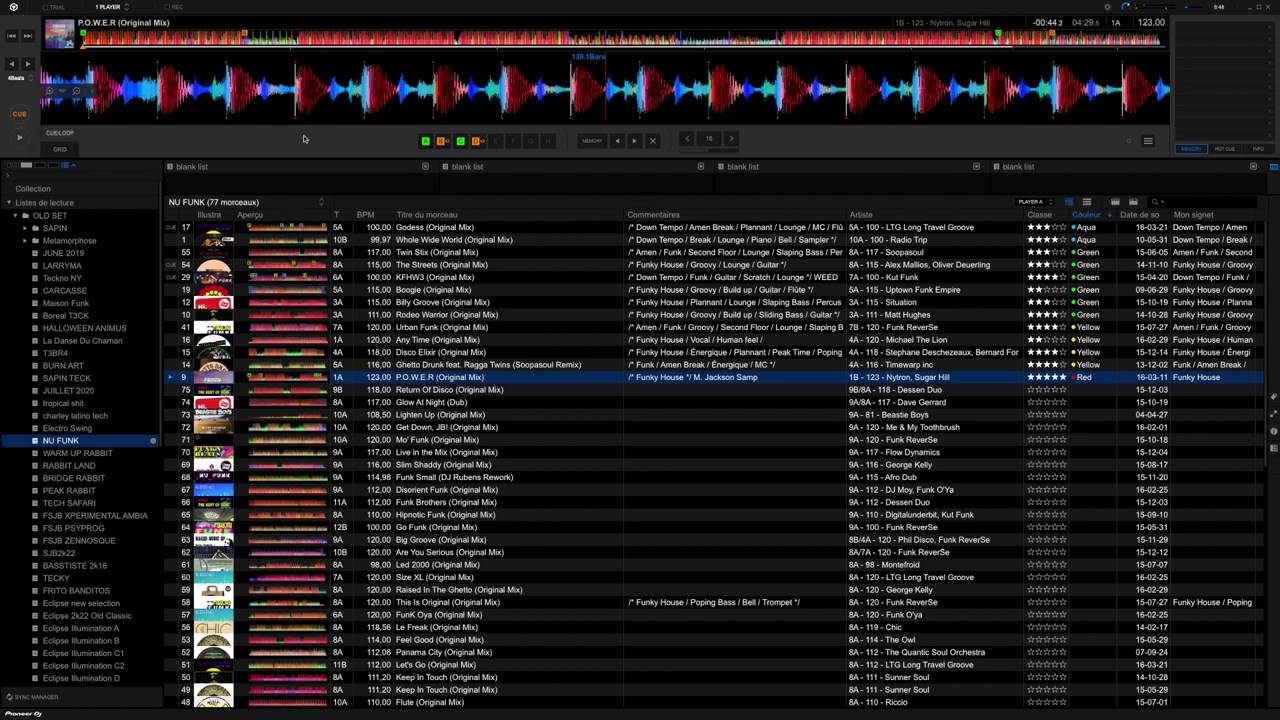
pyautogui.click(1089, 42)
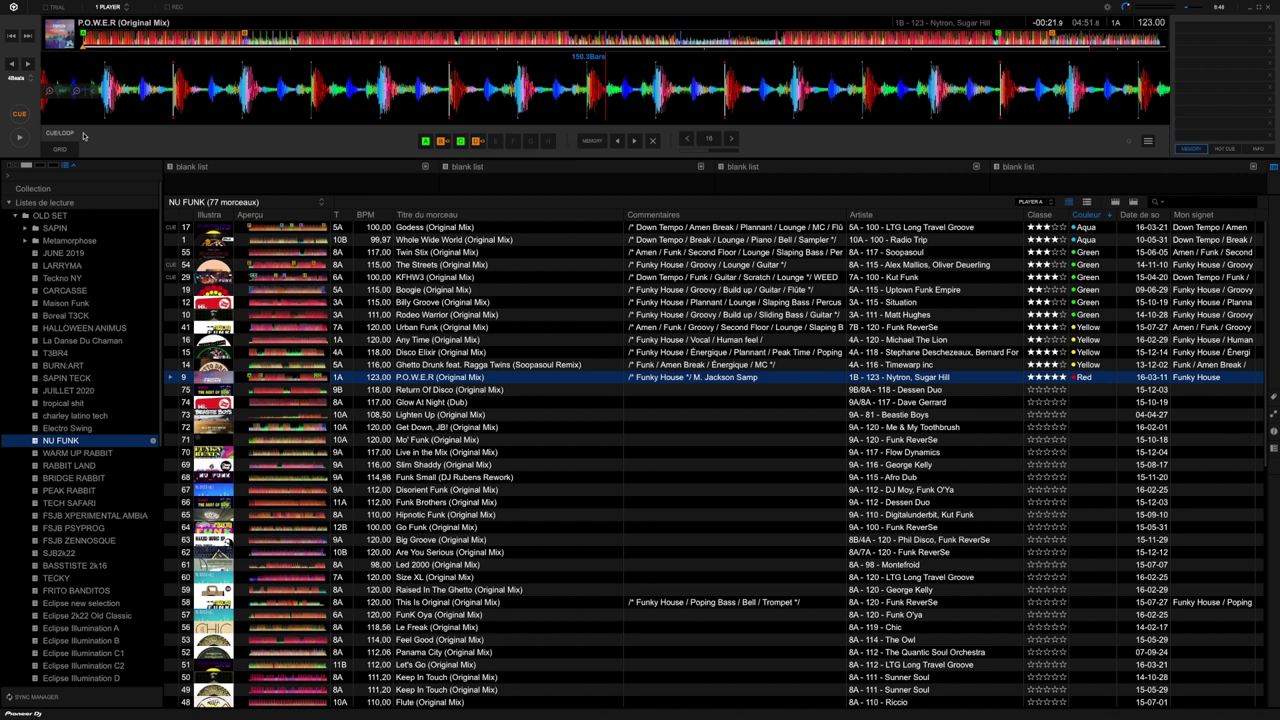
pyautogui.click(20, 138)
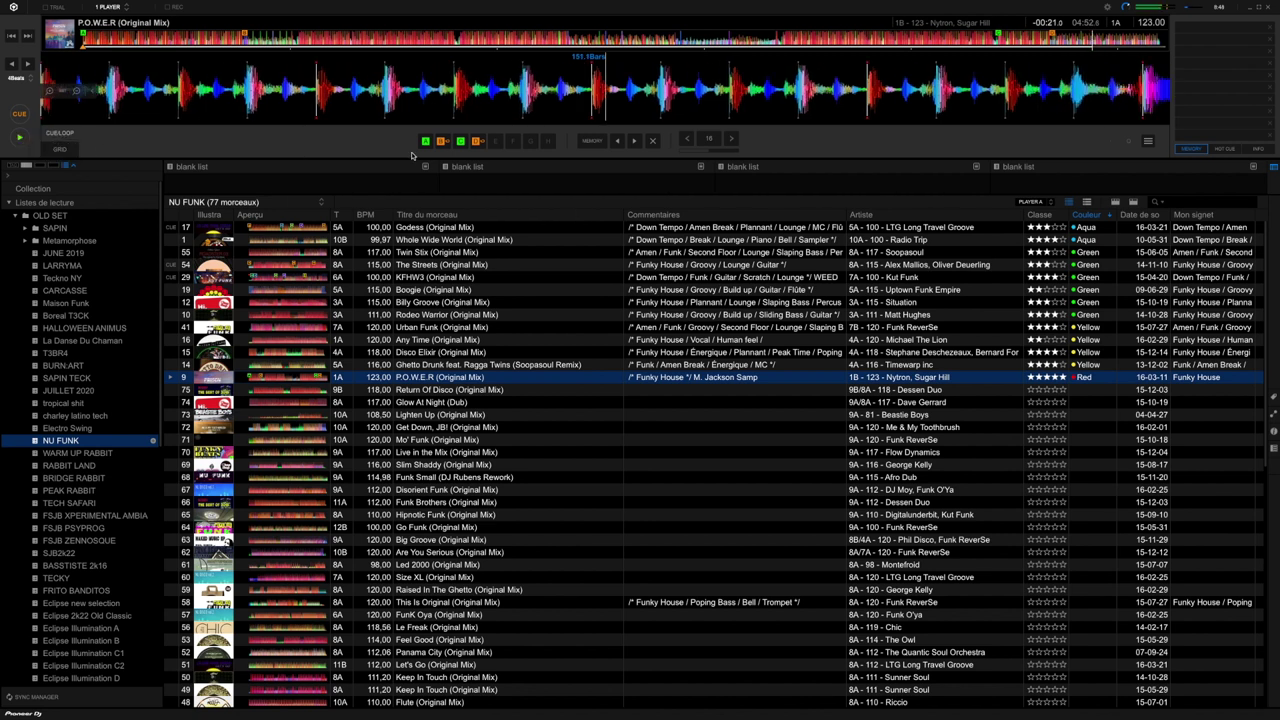
# Jump to hot cue C and return to the cue point at the track's start, twice in a row.
pyautogui.click(461, 143)
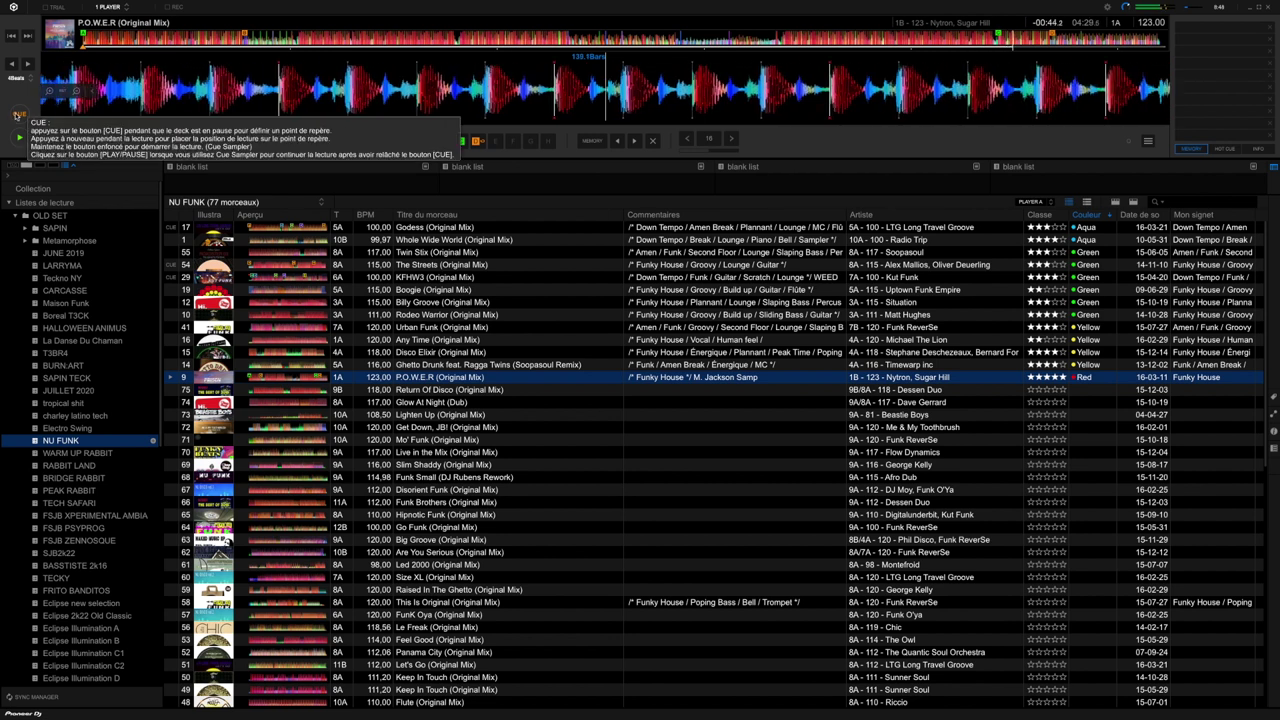
pyautogui.click(18, 115)
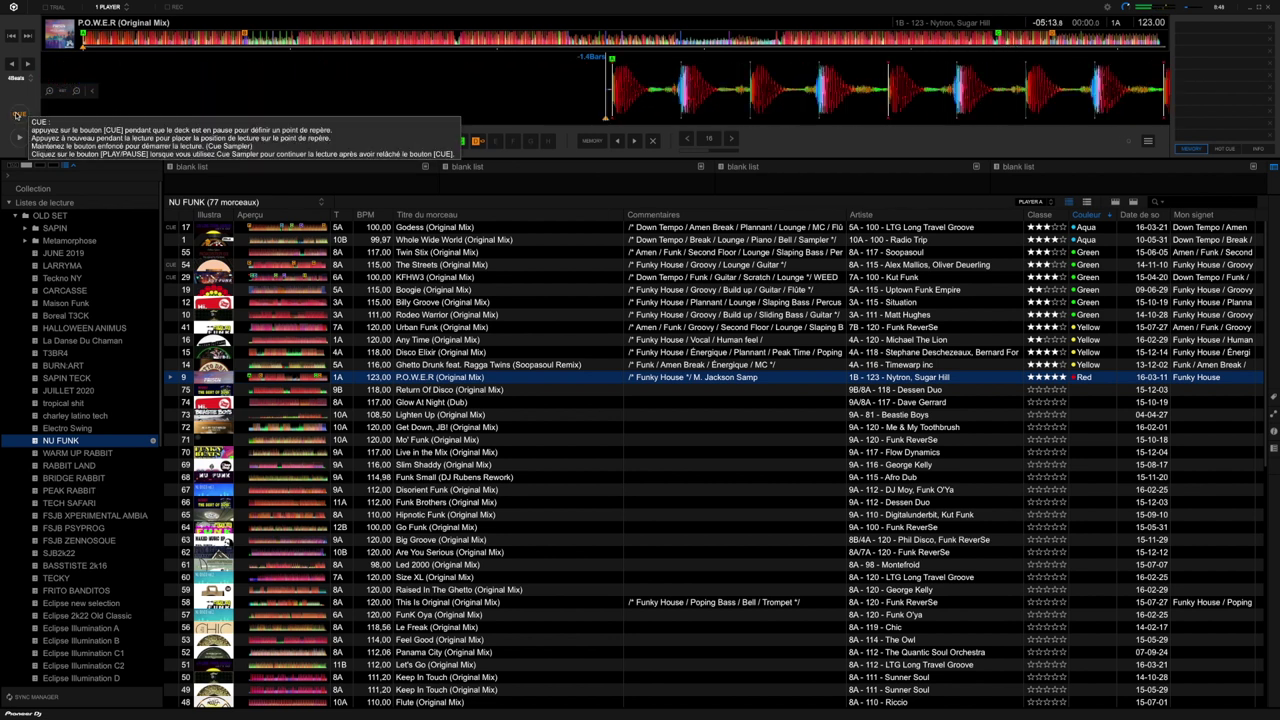
pyautogui.click(469, 142)
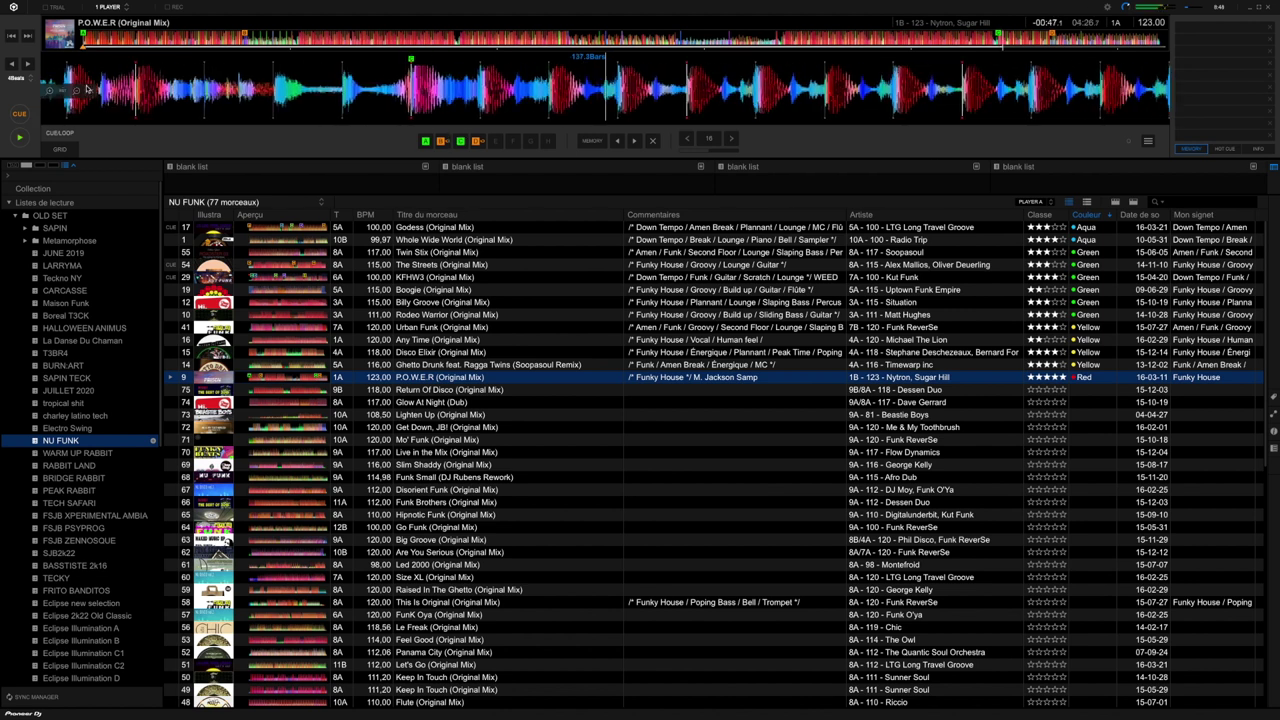
pyautogui.click(18, 115)
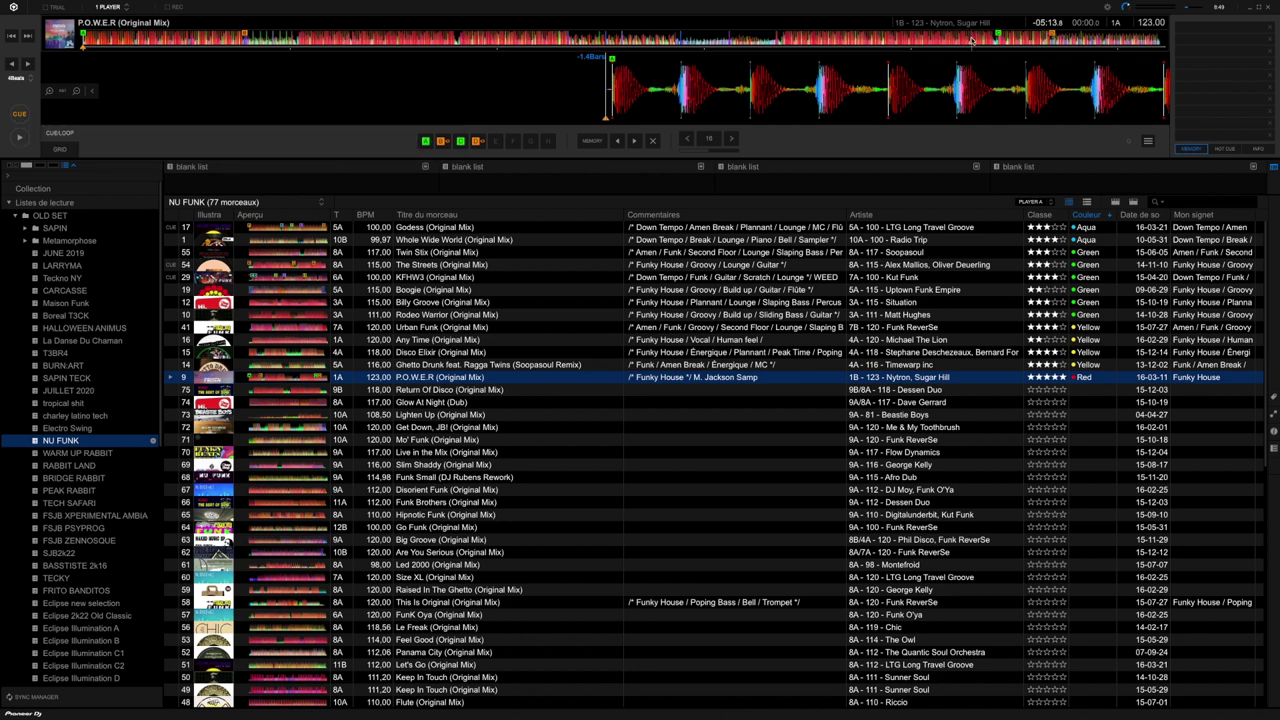
# Play the track from a point shortly before hot cue C and trigger the hot cue D loop.
pyautogui.click(960, 38)
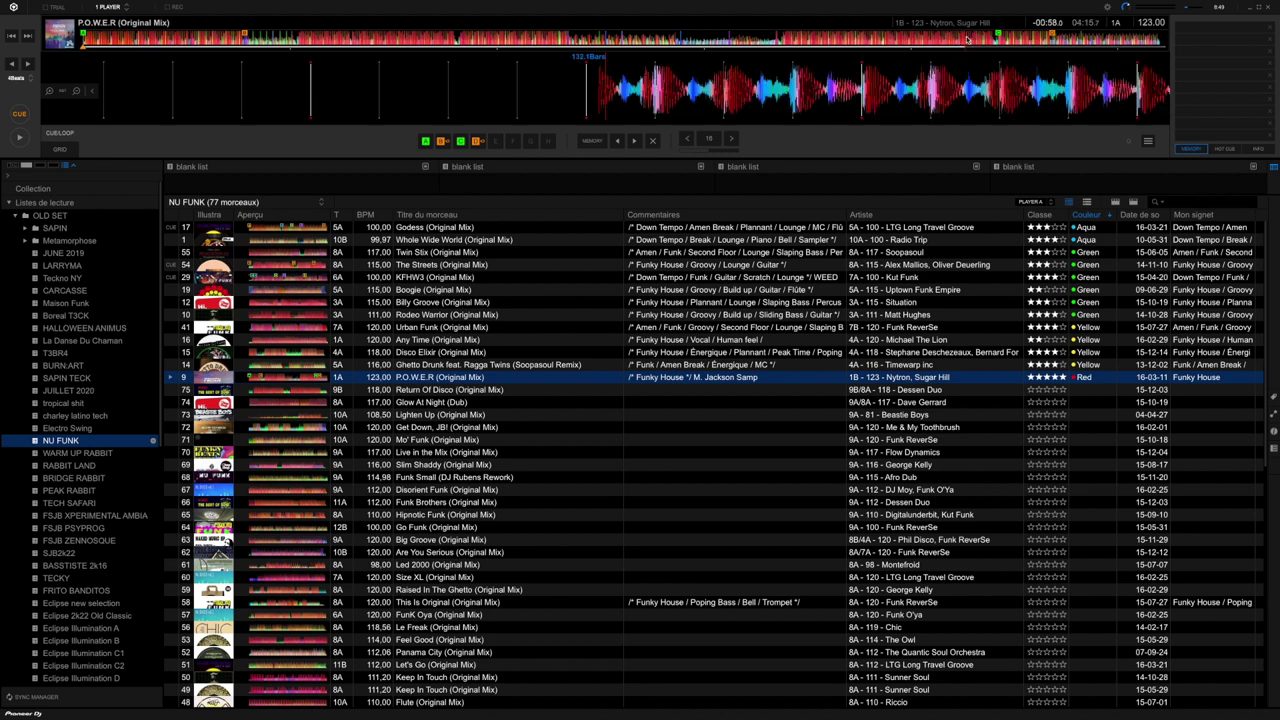
pyautogui.click(940, 37)
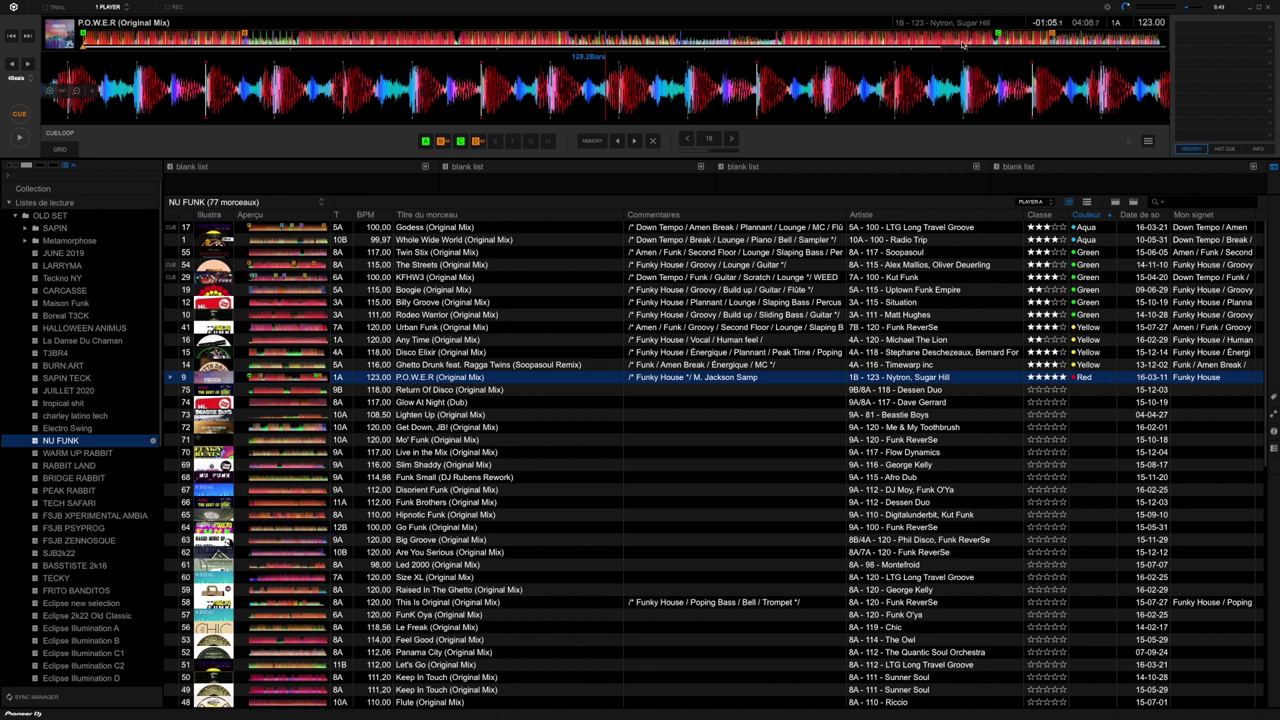
pyautogui.click(19, 139)
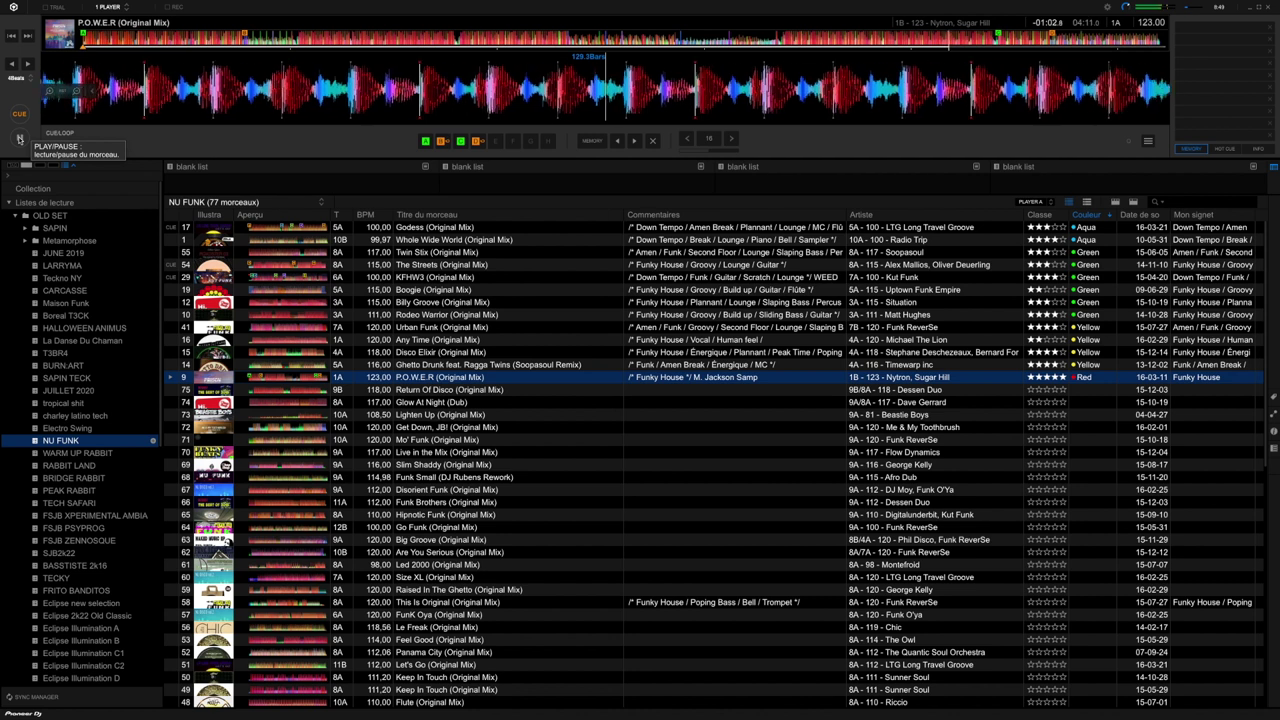
pyautogui.click(477, 142)
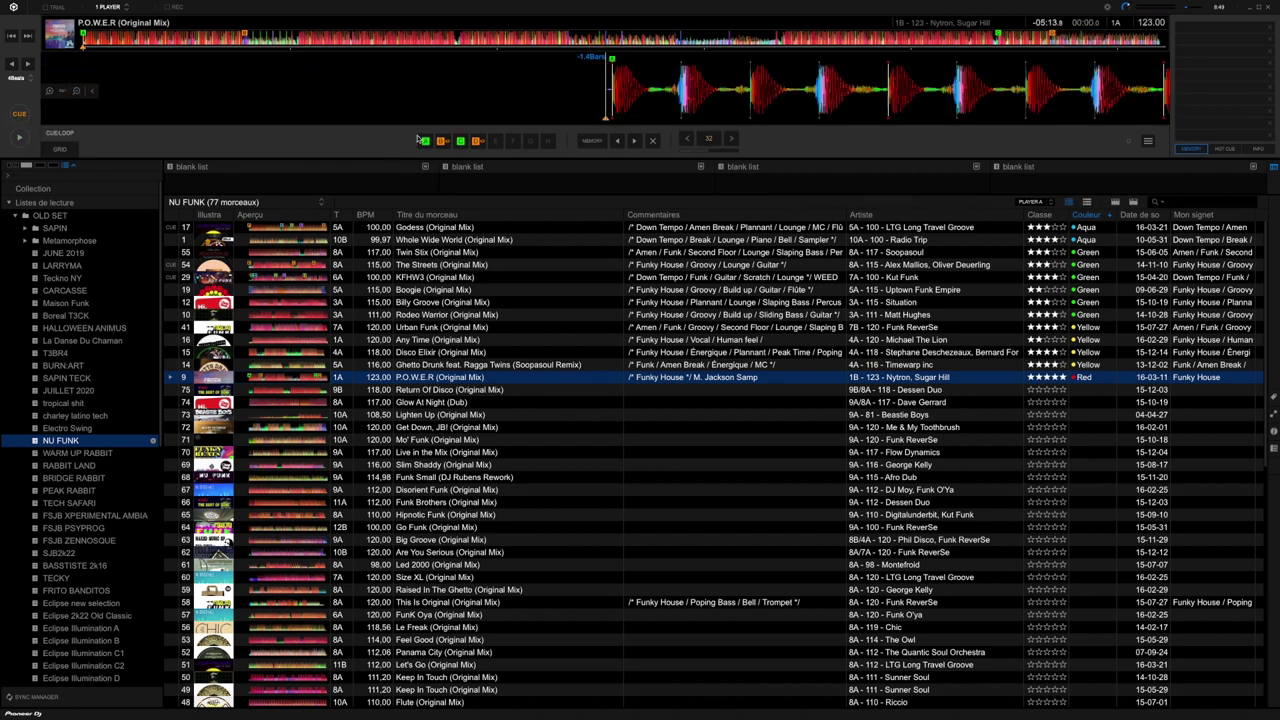
# Play inside the hot cue D loop, move playback towards the end of the loop and pause the track.
pyautogui.click(1052, 38)
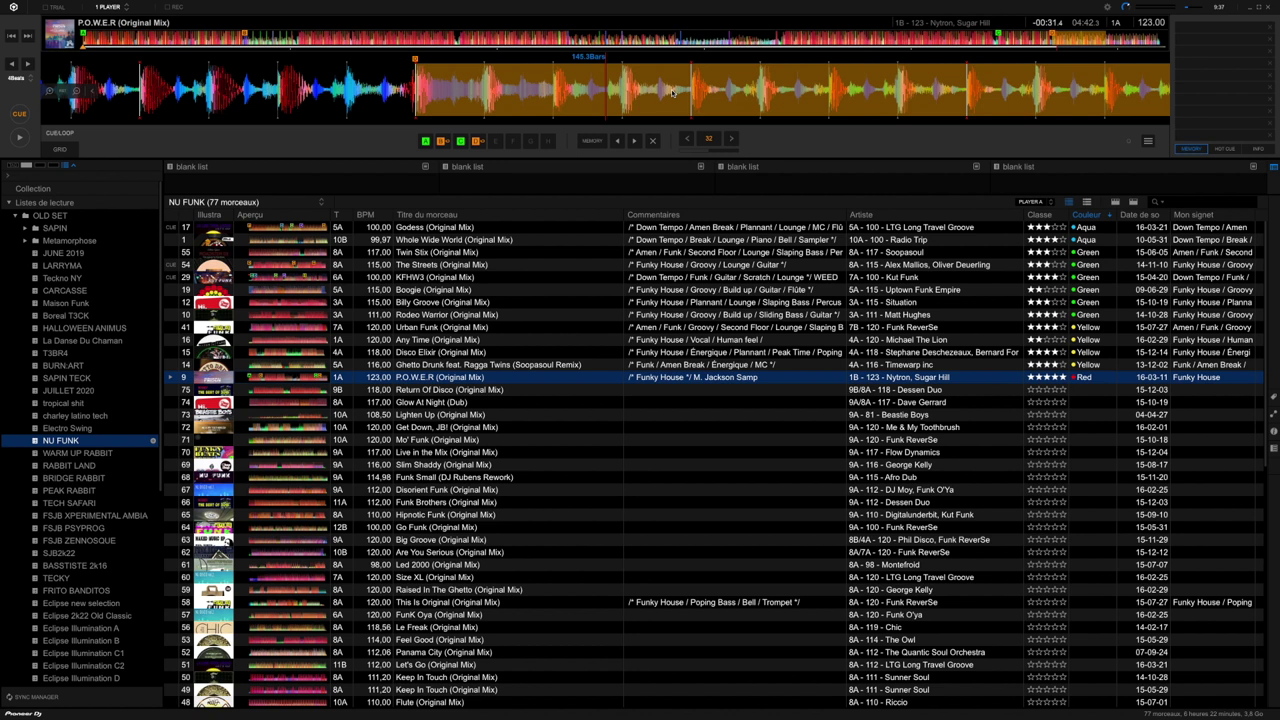
pyautogui.click(22, 139)
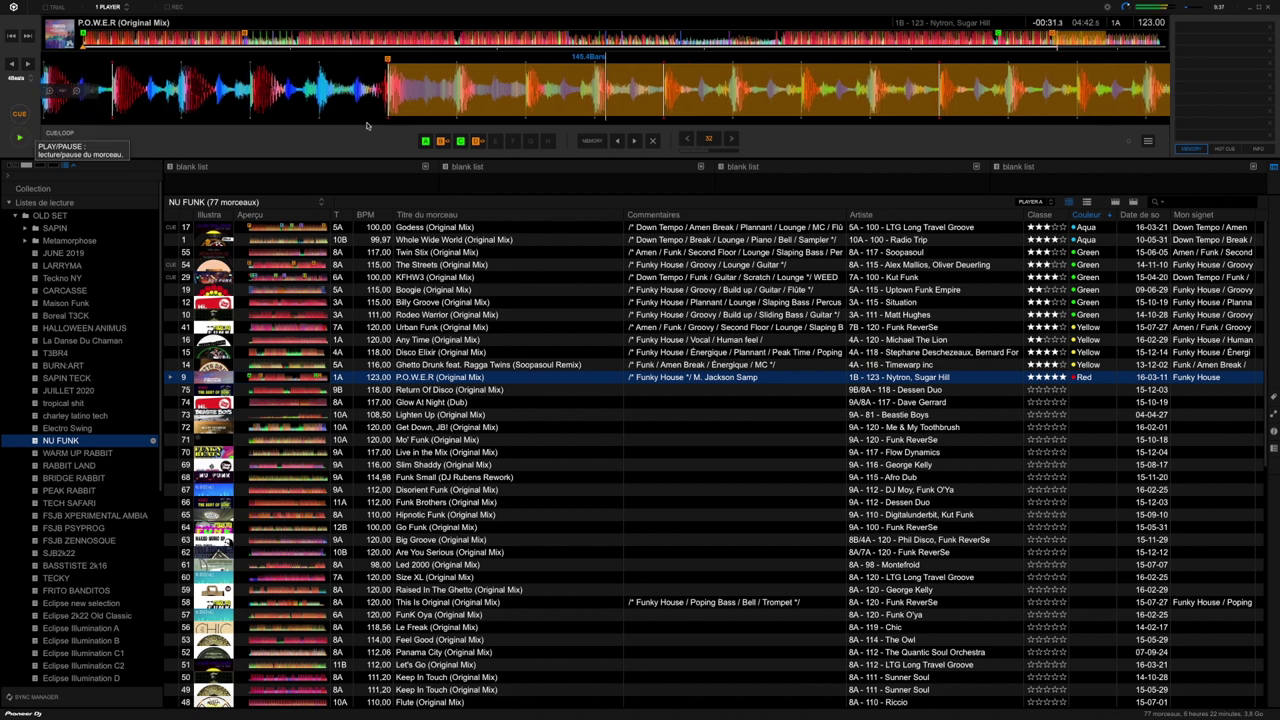
pyautogui.click(1100, 42)
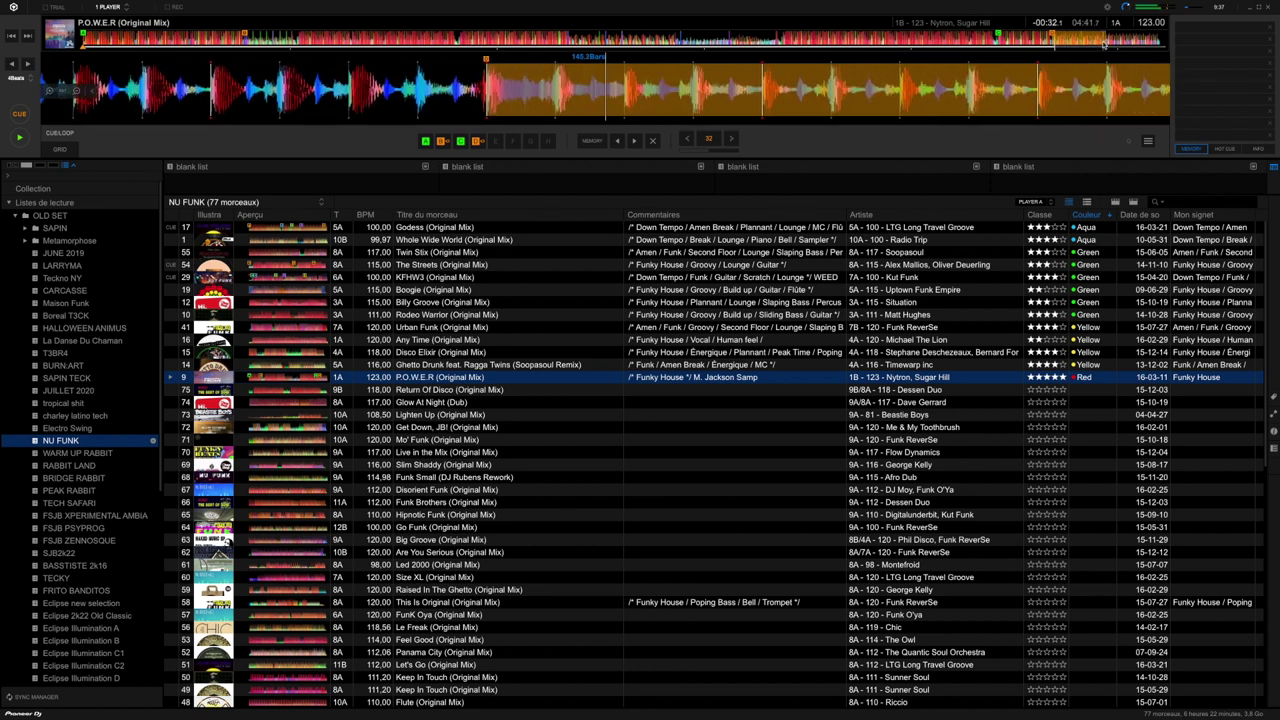
pyautogui.click(22, 139)
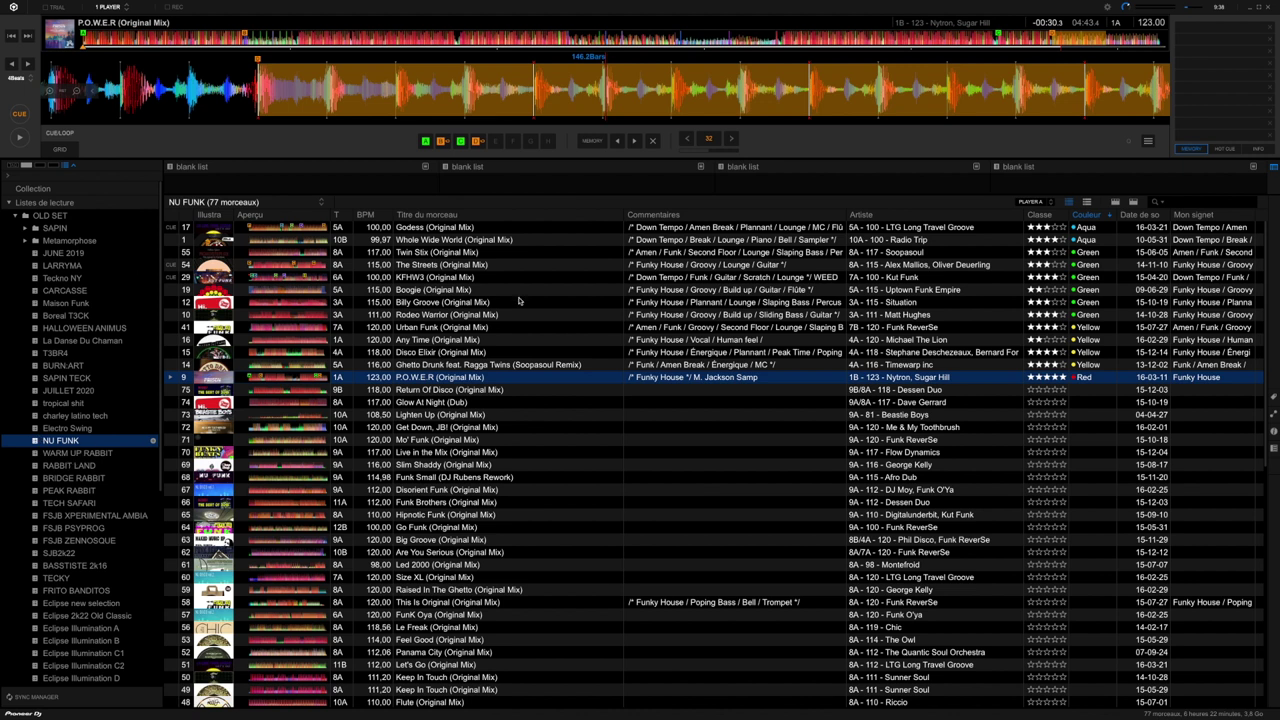
# Examine the export options of the NU FUNK playlist and open the La Danse Du Chaman playlist.
pyautogui.rightClick(89, 443)
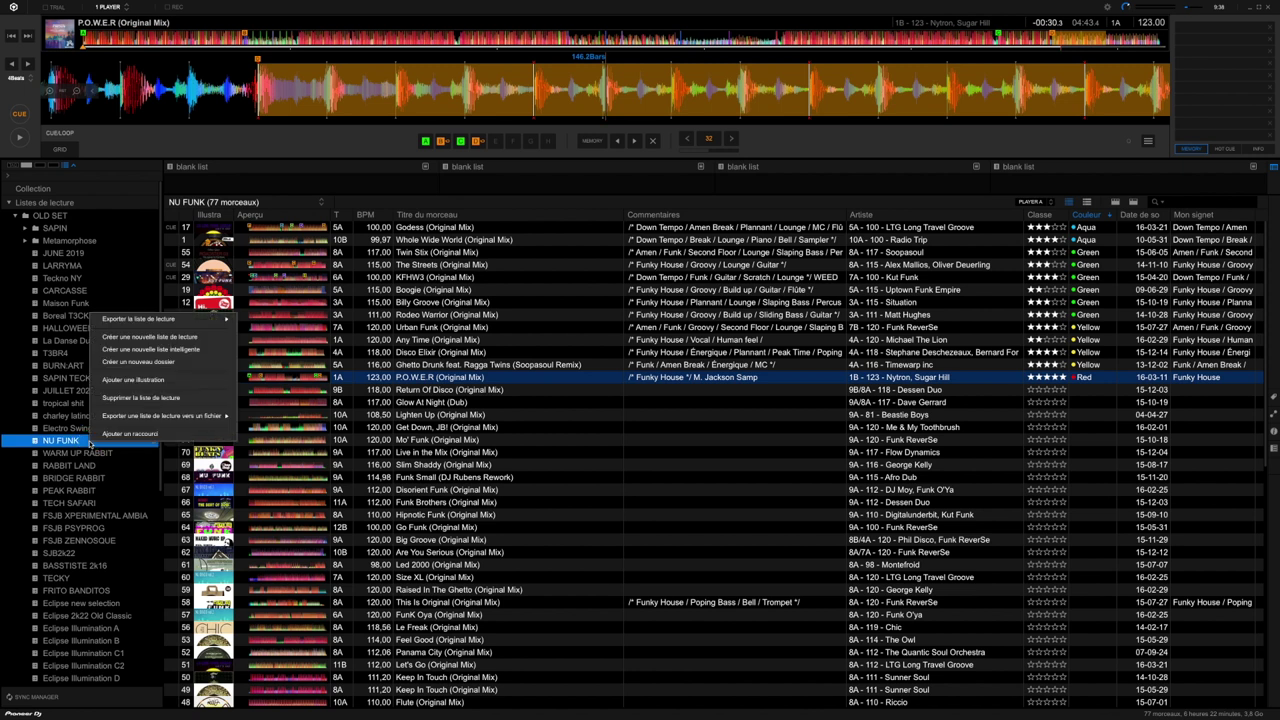
pyautogui.moveTo(150, 326)
pyautogui.click(68, 342)
pyautogui.click(68, 342)
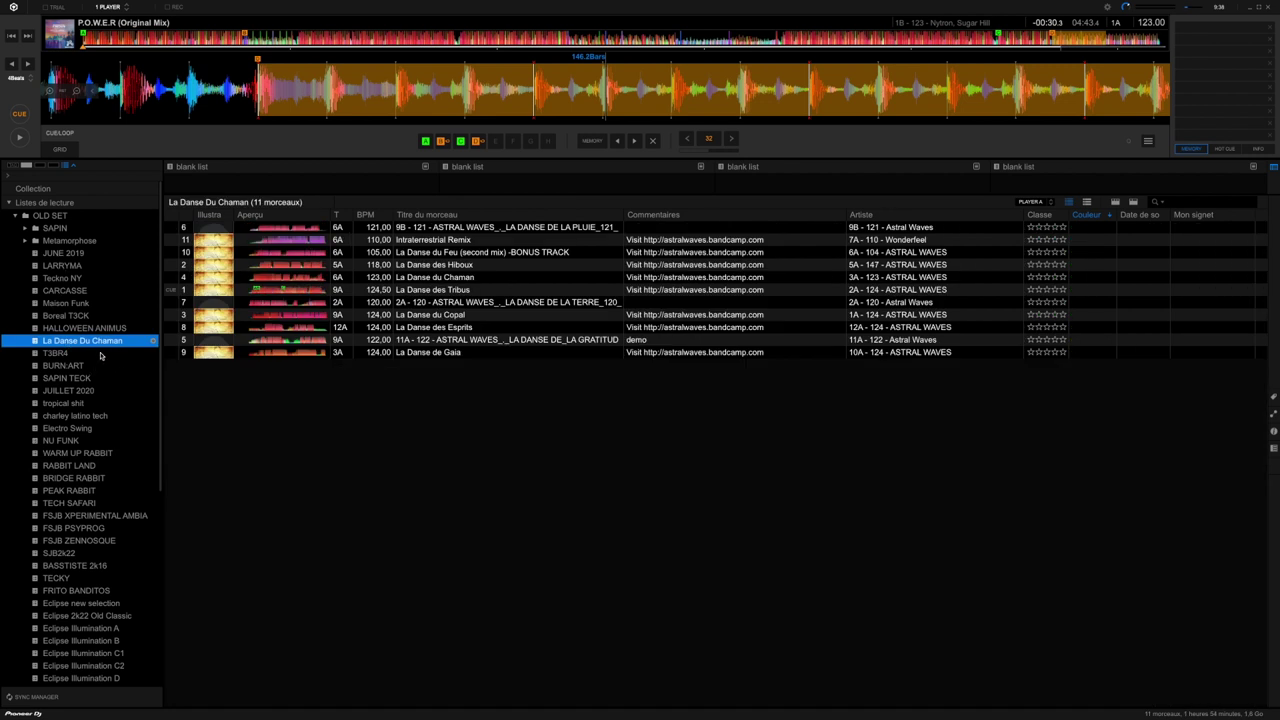
# Examine the OLD SET folder's options for exporting to the ANIMA device and collapse the Listes de lecture tree.
pyautogui.click(60, 219)
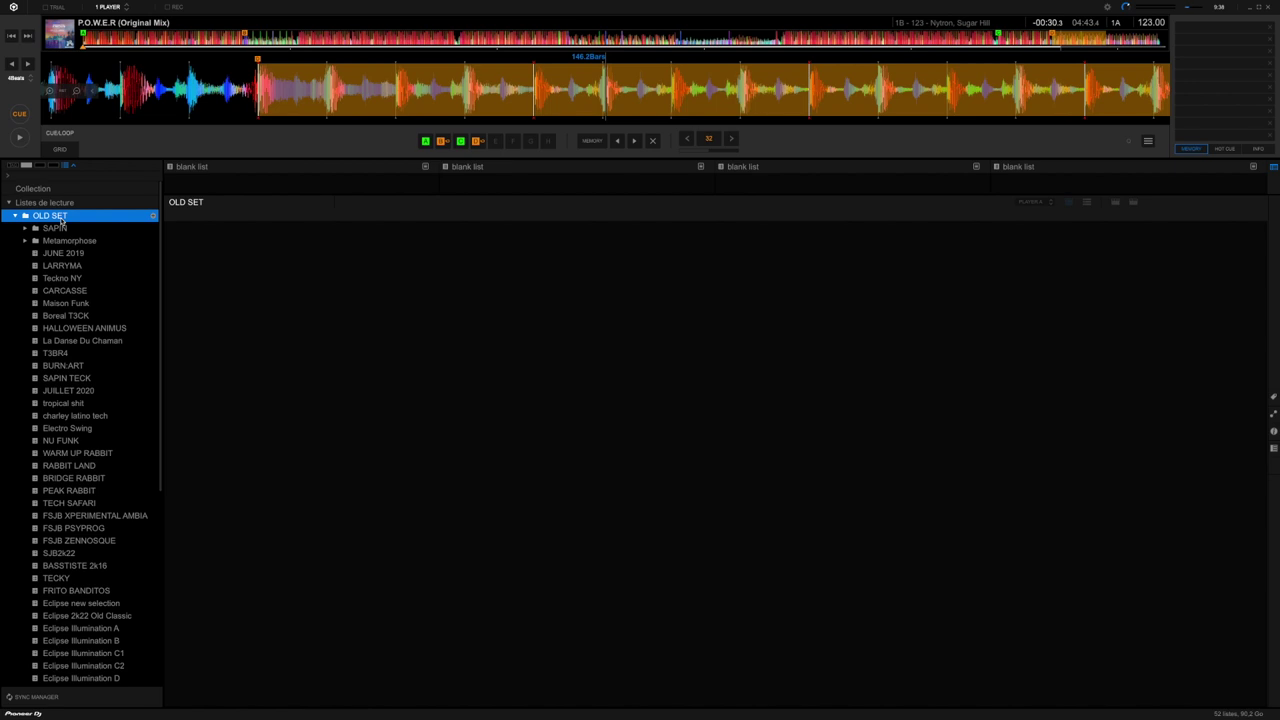
pyautogui.rightClick(62, 223)
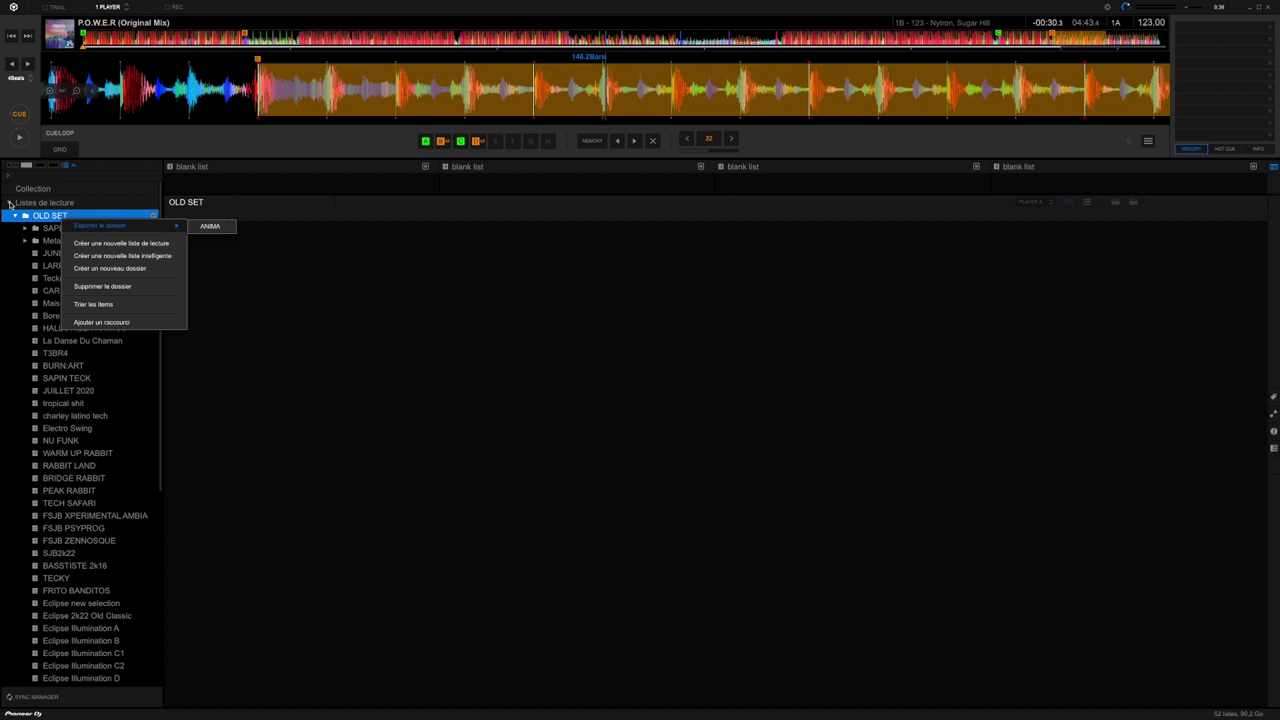
pyautogui.click(10, 204)
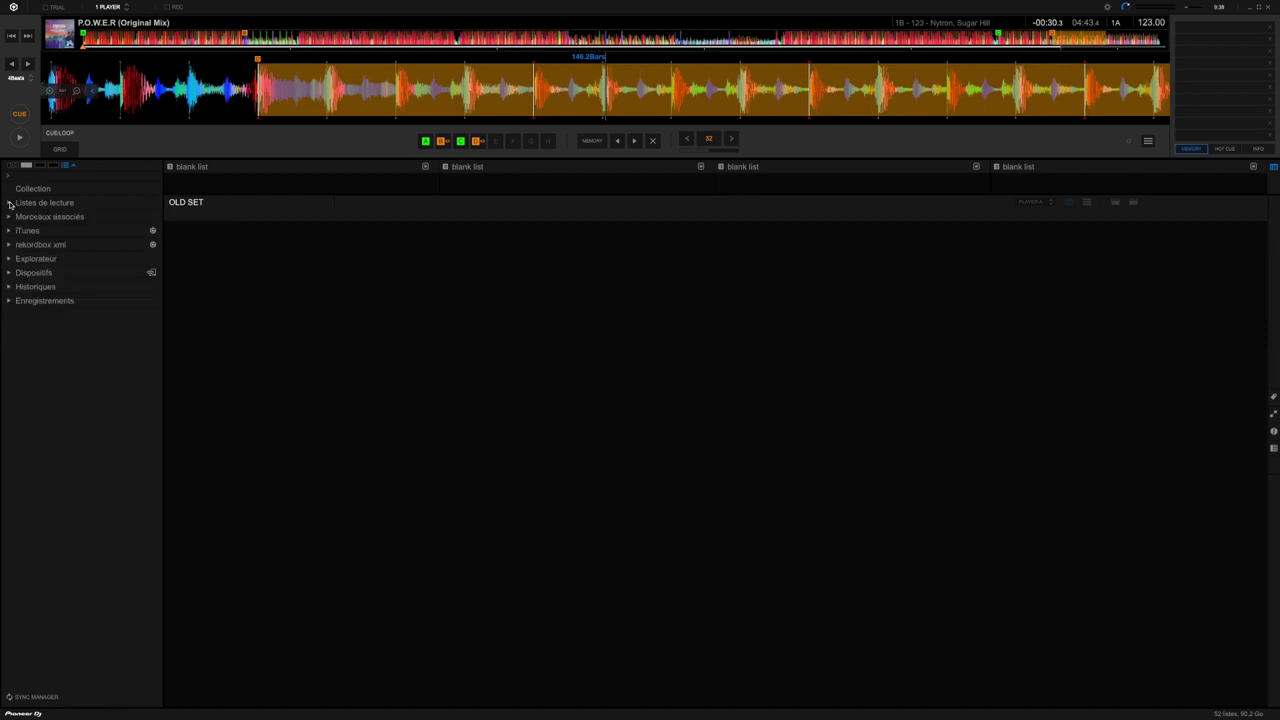
# Expand the ANIMA device under Dispositifs and open its Silvano Latino playlist.
pyautogui.click(9, 273)
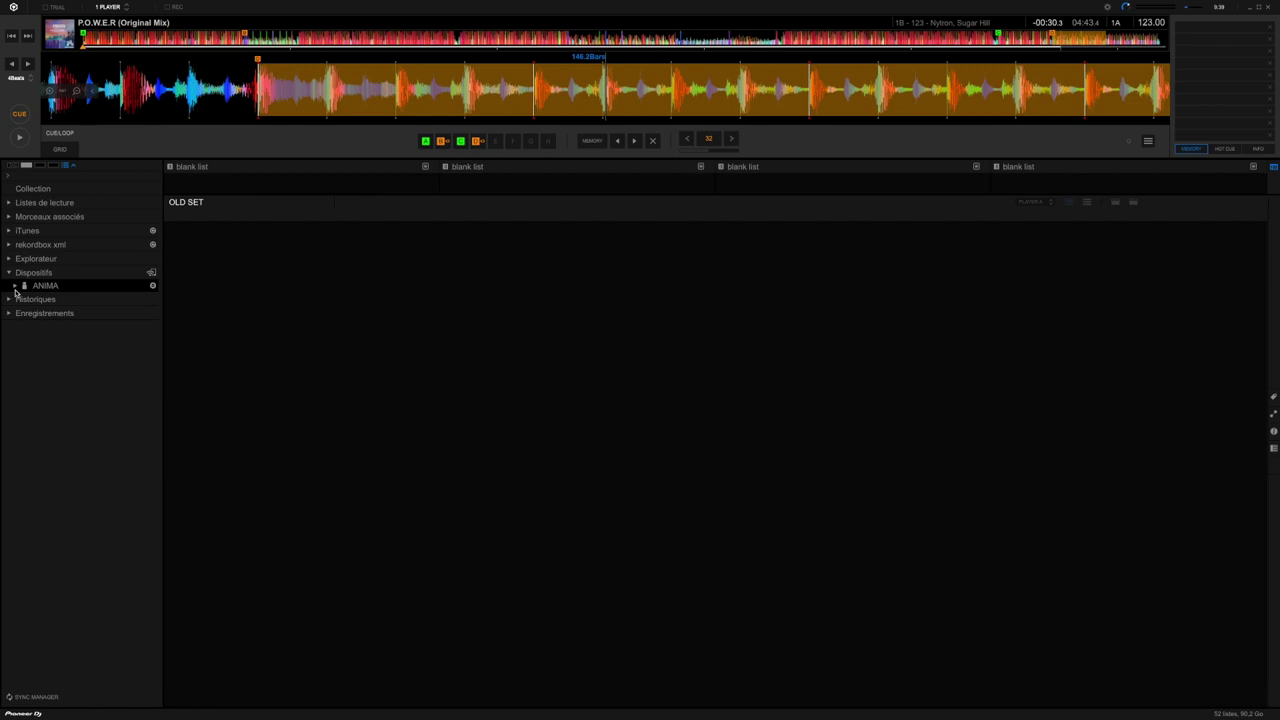
pyautogui.click(15, 286)
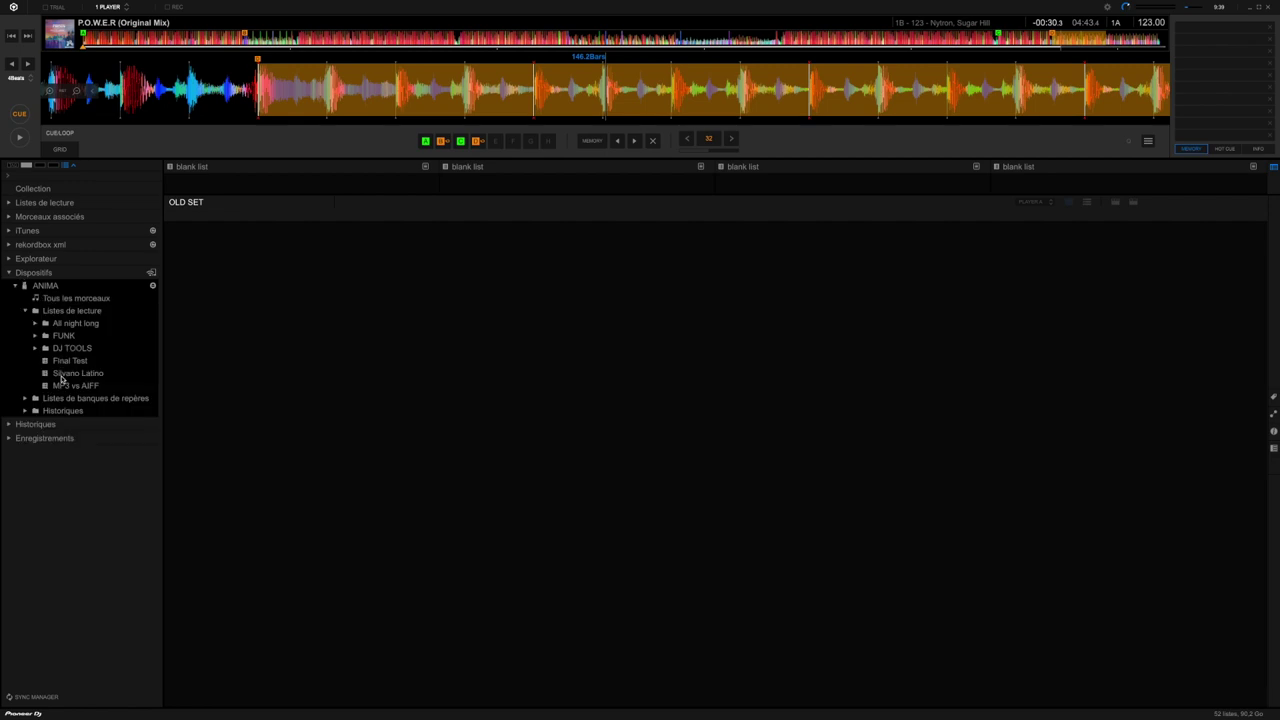
pyautogui.click(70, 373)
# Examine the options of the track El capitalismo foráneo and try to move the Época track to the device's FUNK folder.
pyautogui.click(323, 302)
pyautogui.rightClick(323, 303)
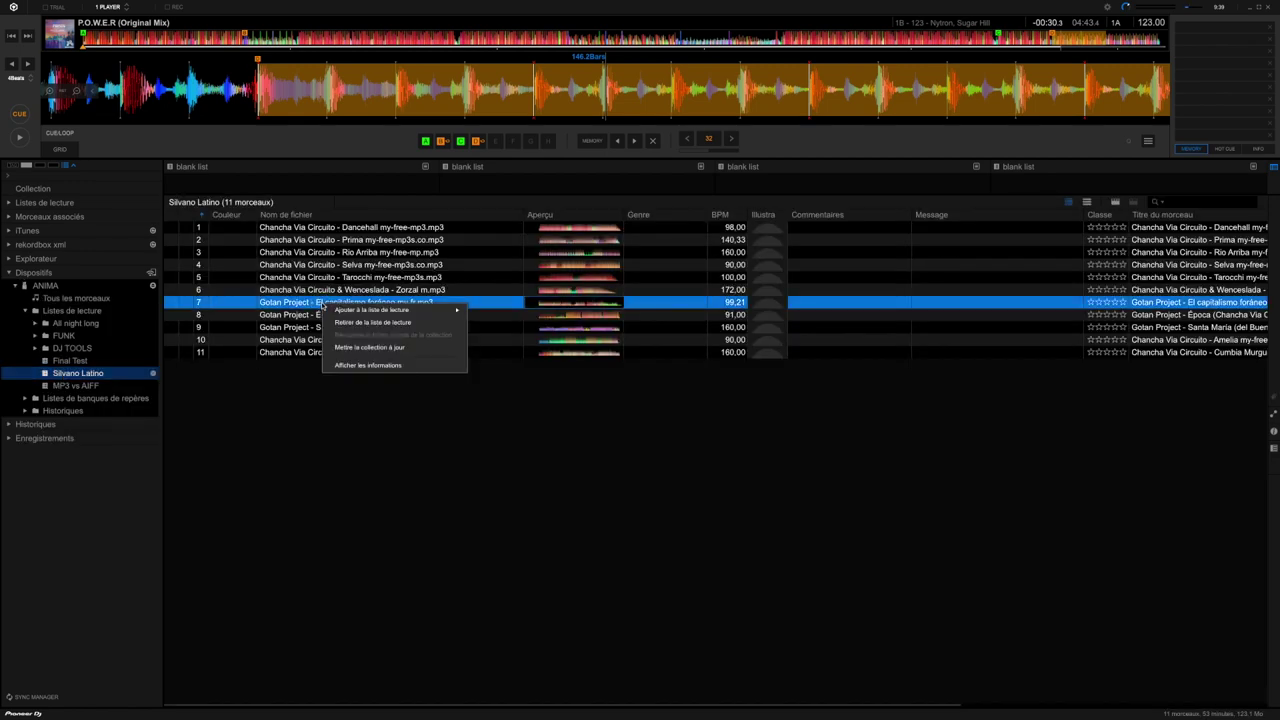
pyautogui.click(283, 318)
pyautogui.moveTo(283, 318); pyautogui.dragTo(110, 334)
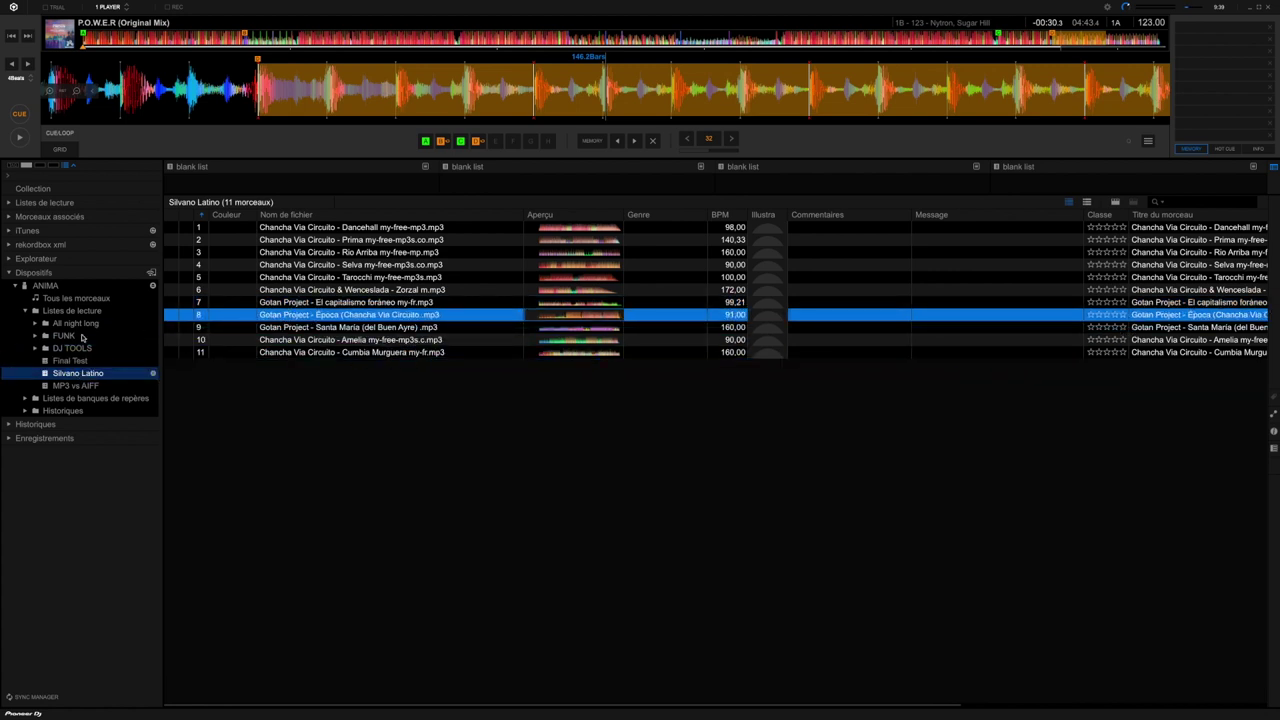
# Collapse the device's Listes de lecture folder, the ANIMA device and the Dispositifs section.
pyautogui.click(25, 311)
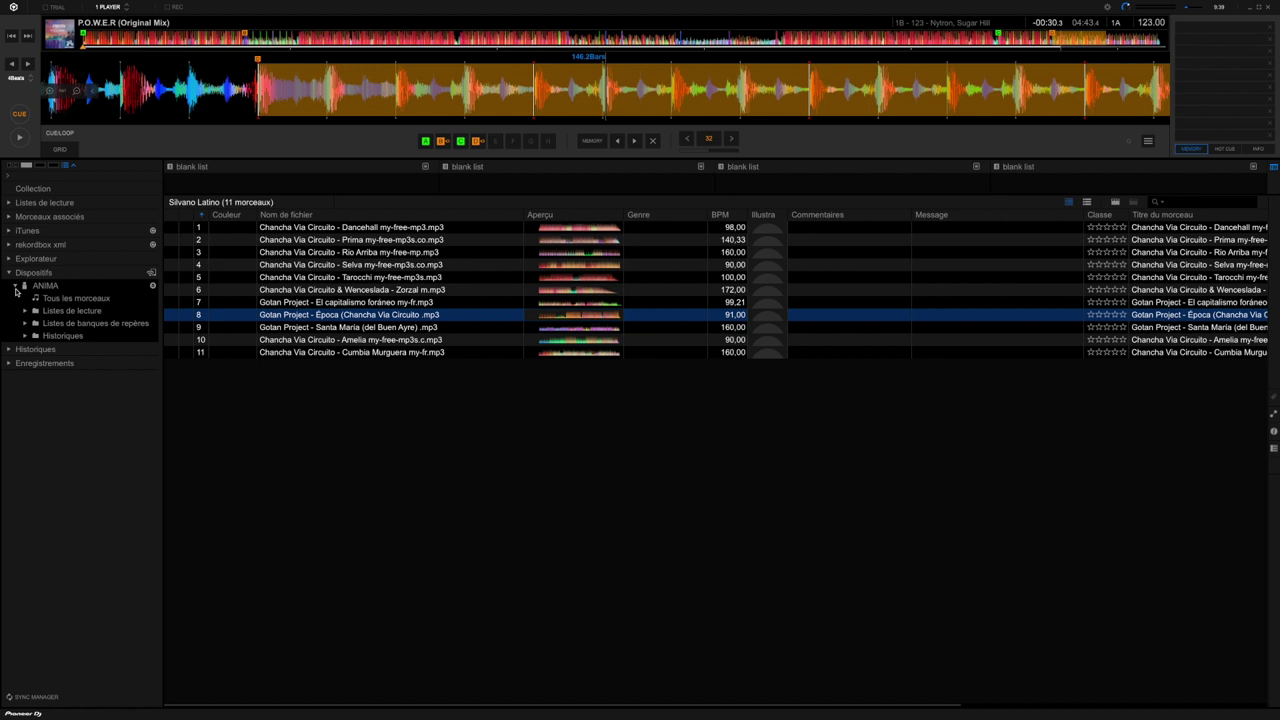
pyautogui.click(15, 287)
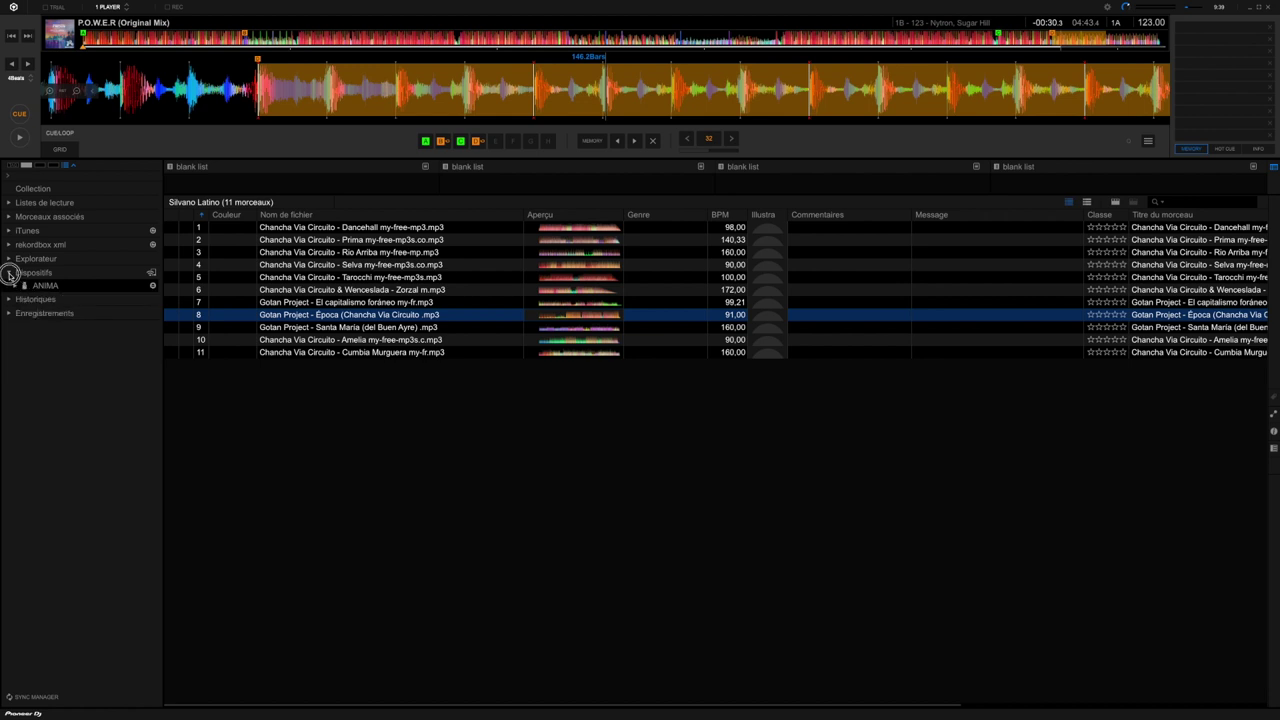
pyautogui.click(9, 273)
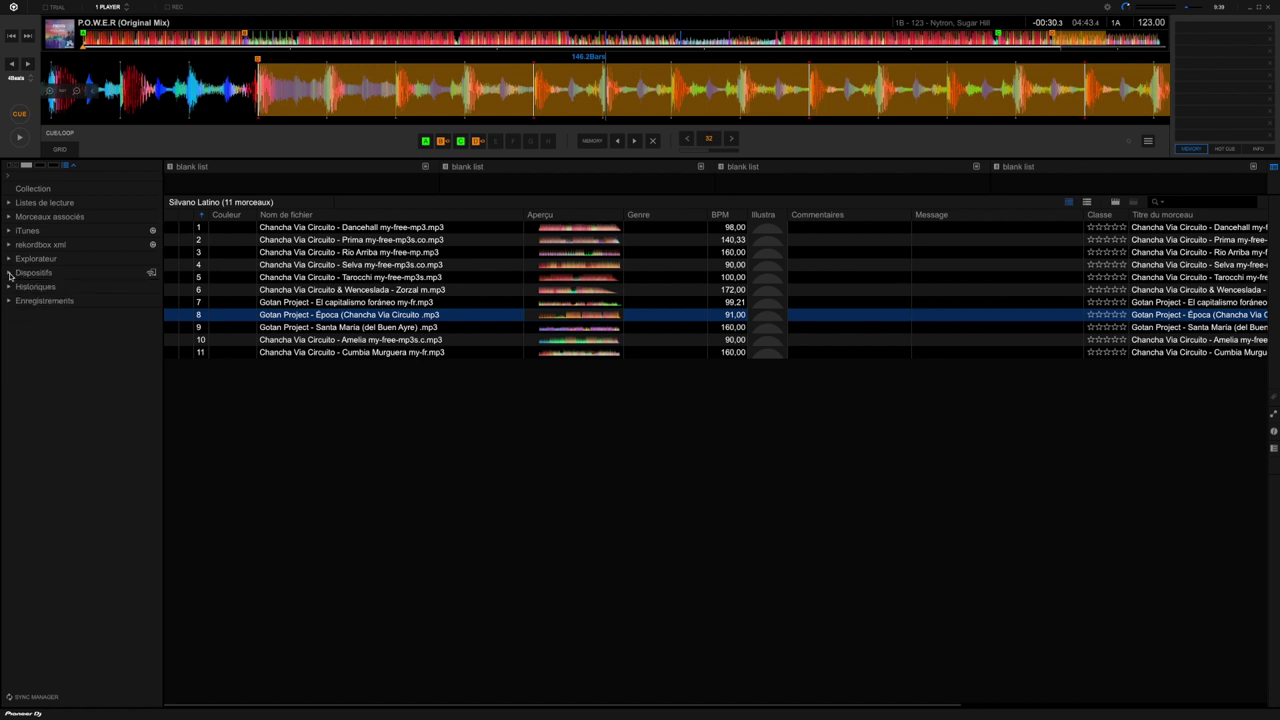